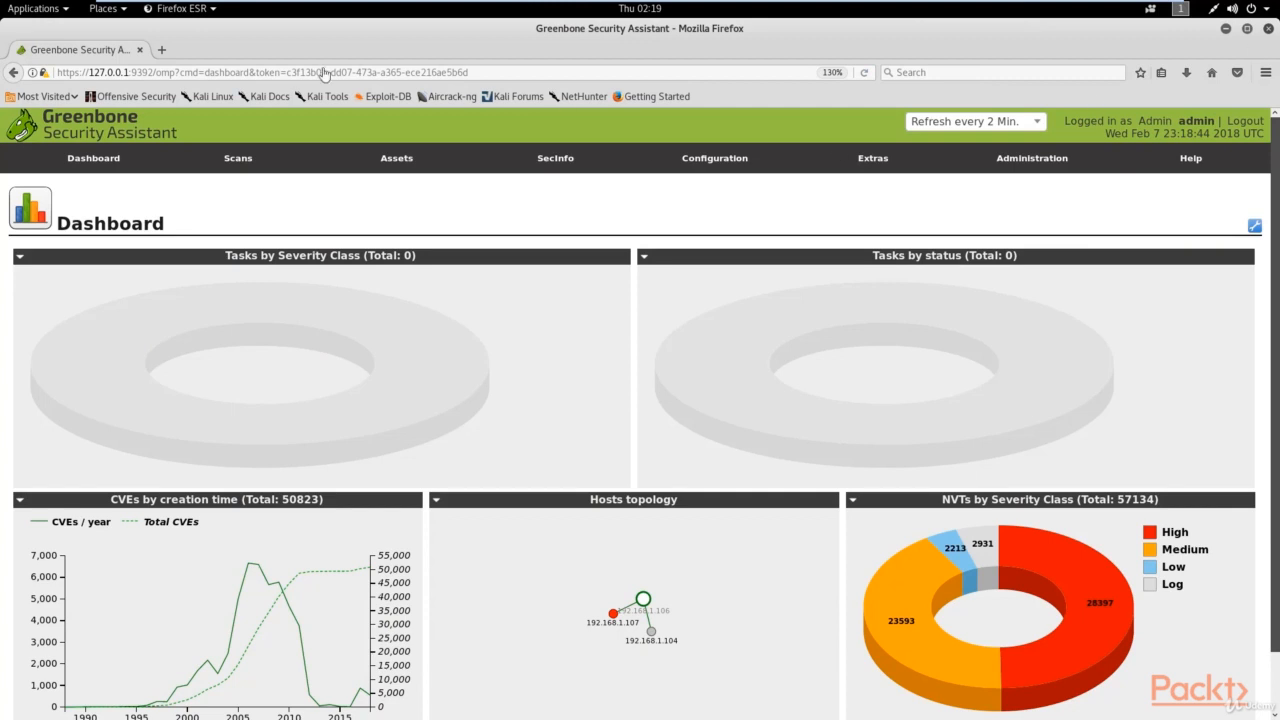
Step: Select the session token in the address bar, then return to the dashboard and scroll down
left_click_drag(466, 72, 375, 72)
left_click(375, 72)
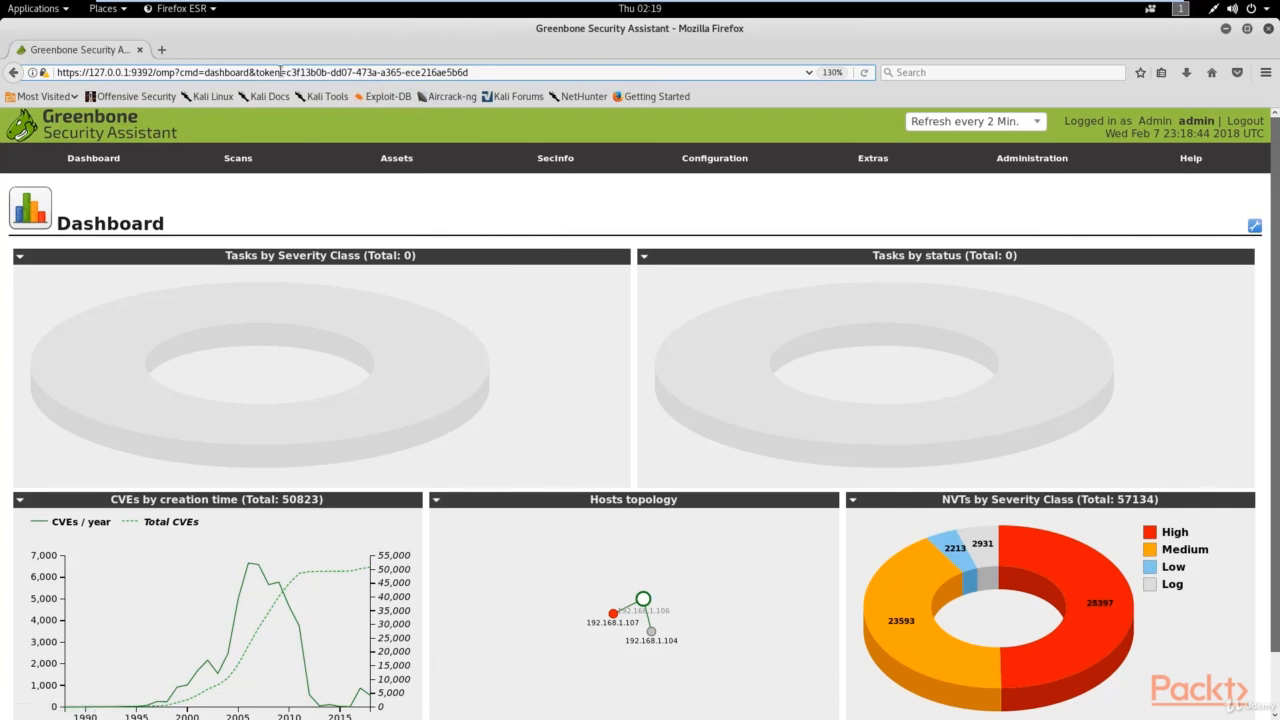
left_click_drag(287, 72, 484, 72)
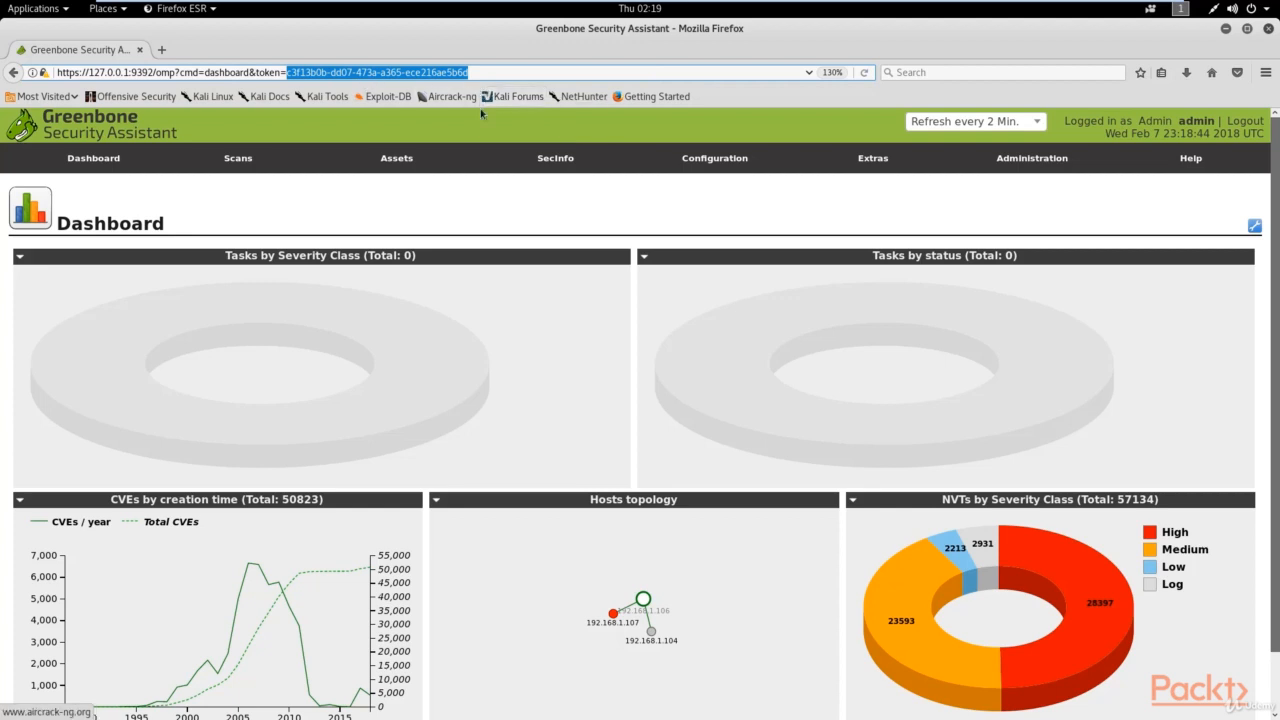
left_click(415, 217)
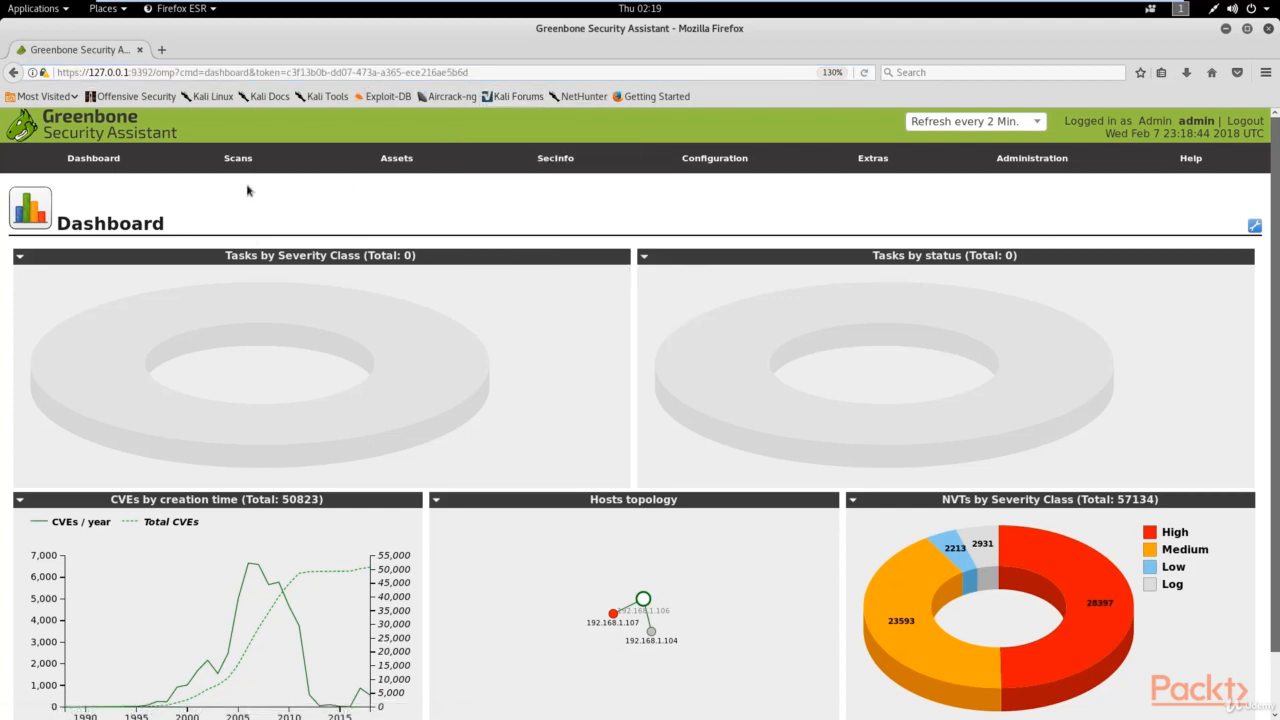
mouse_move(390, 160)
scroll(725, 333, "down", 1)
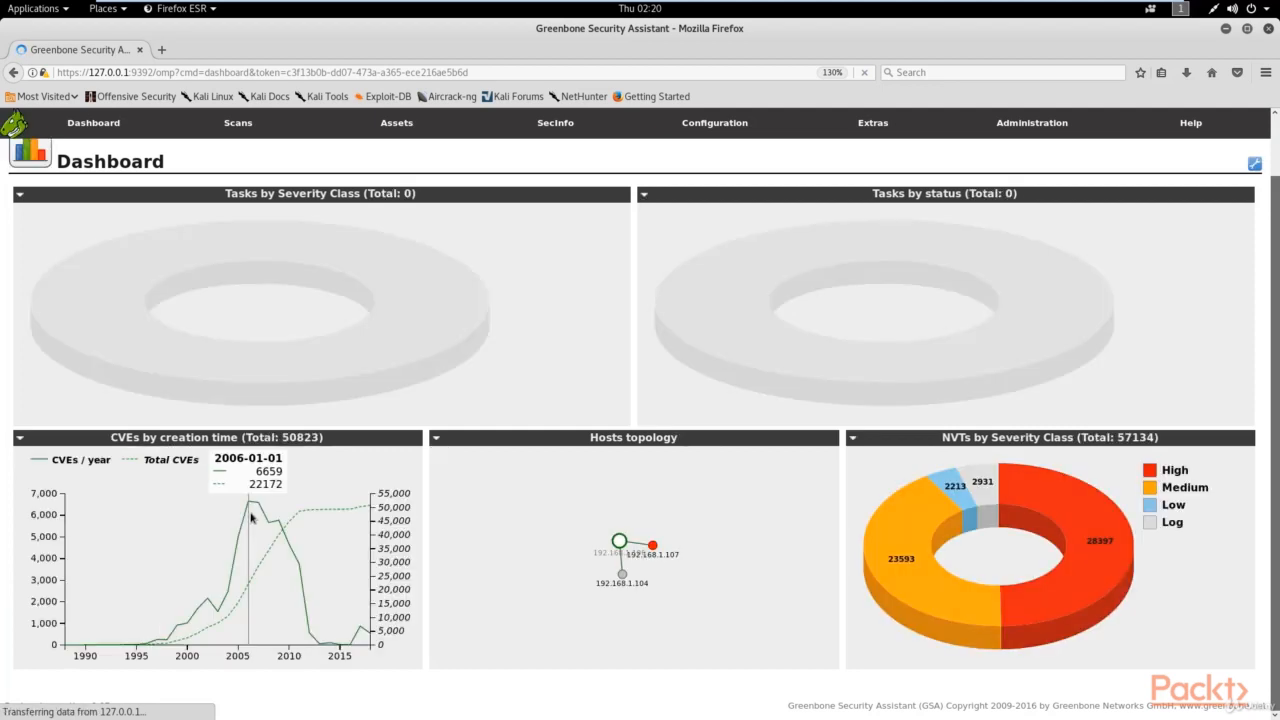
Step: Check the CVE chart's context menu, then customise the dashboard panels and save them
right_click(192, 548)
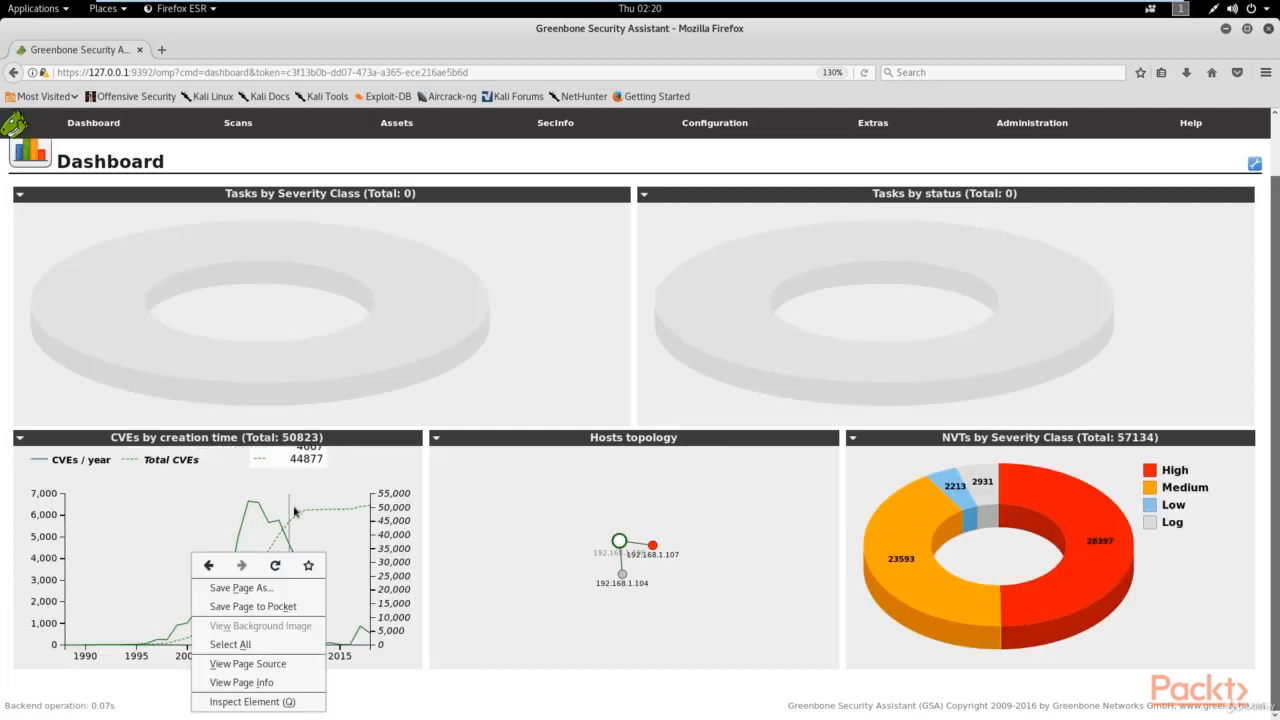
left_click(487, 469)
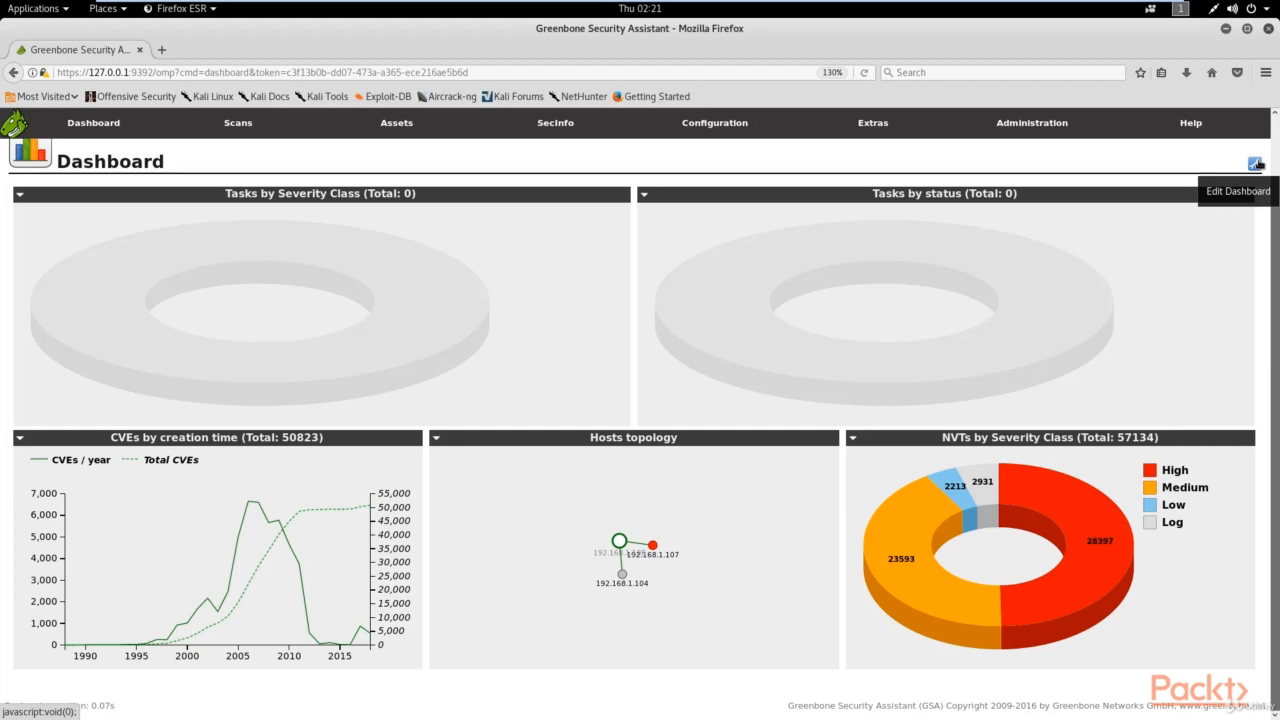
left_click(1257, 164)
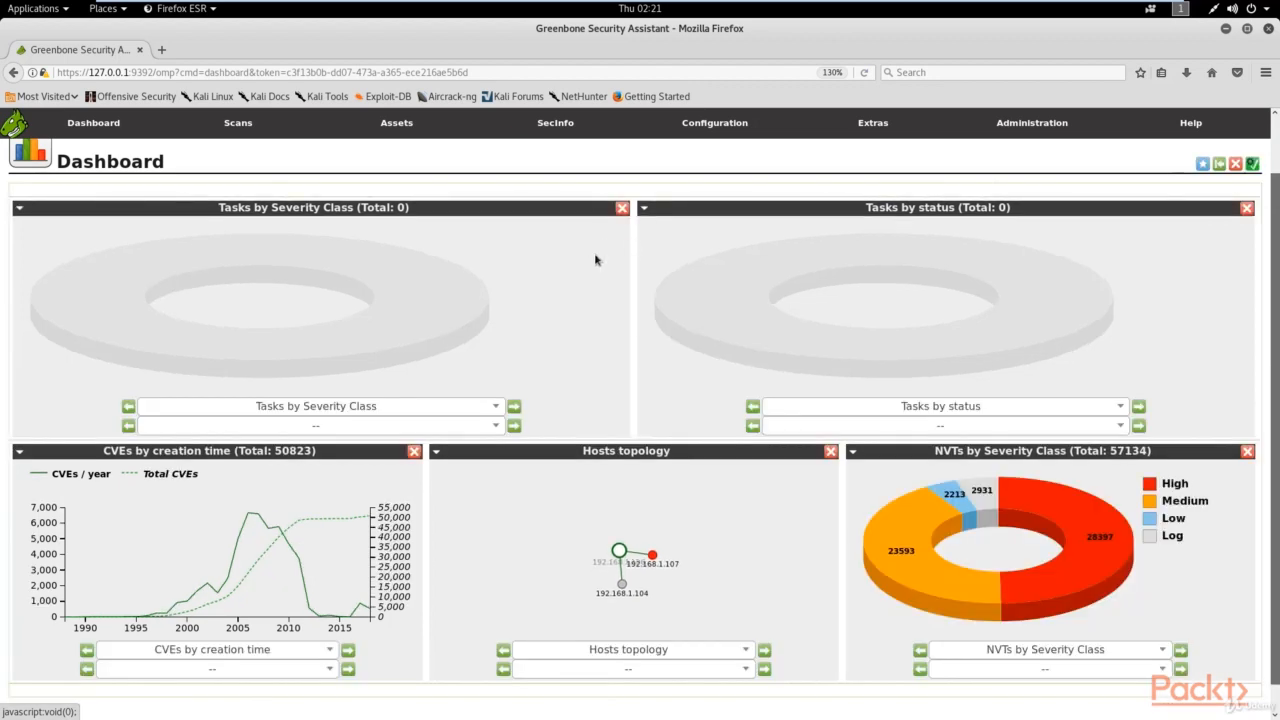
scroll(587, 311, "down", 1)
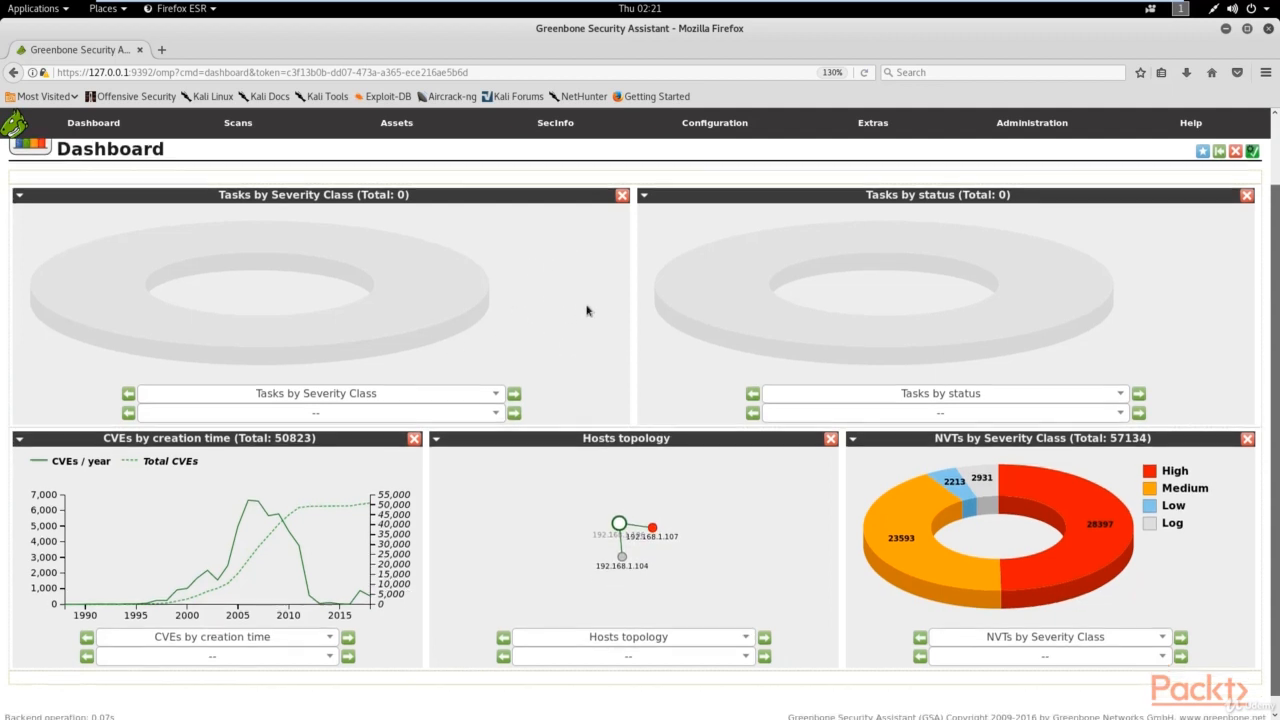
scroll(594, 313, "up", 2)
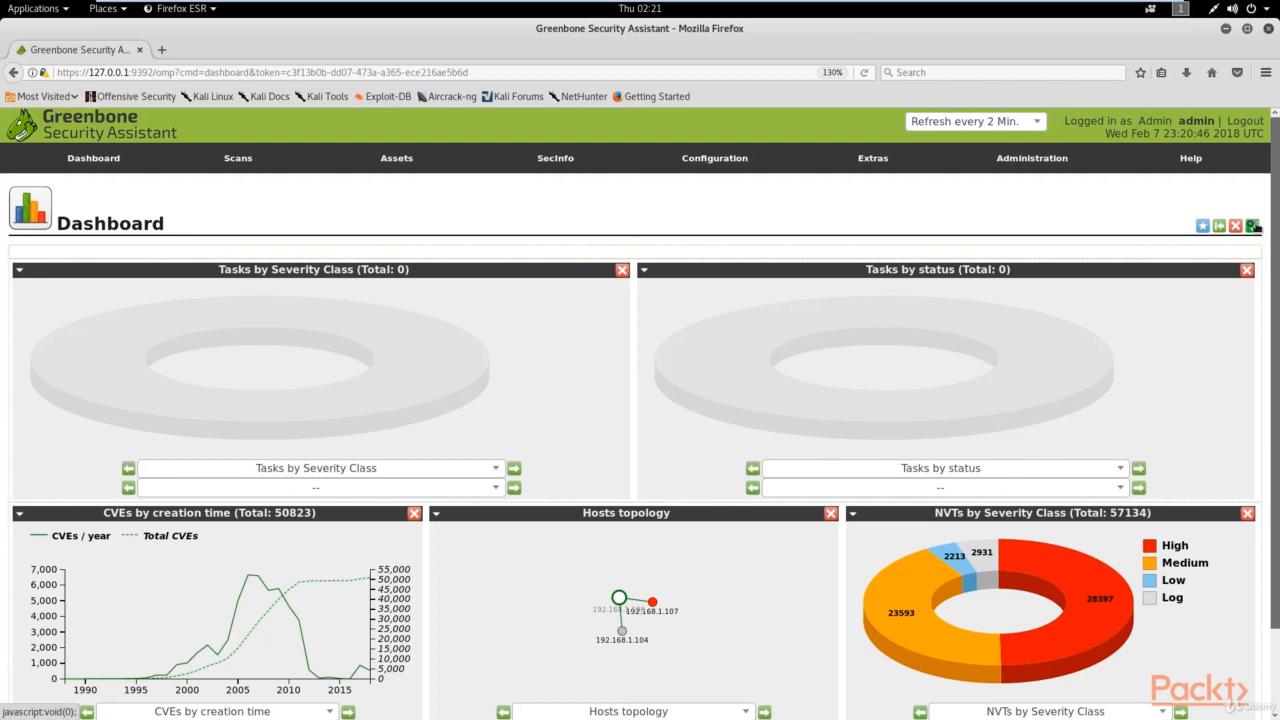
left_click(1253, 226)
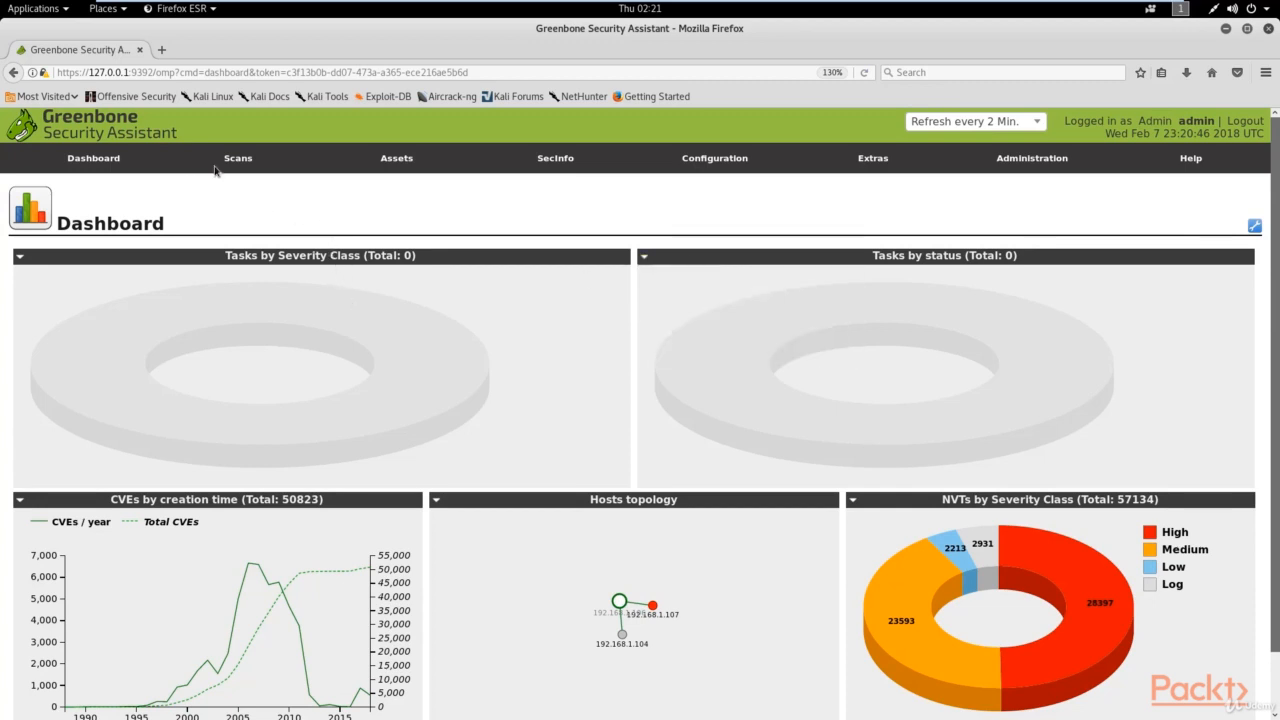
Step: Browse the top navigation menus and open Configuration > Scan Configs, listing nine configurations
mouse_move(216, 170)
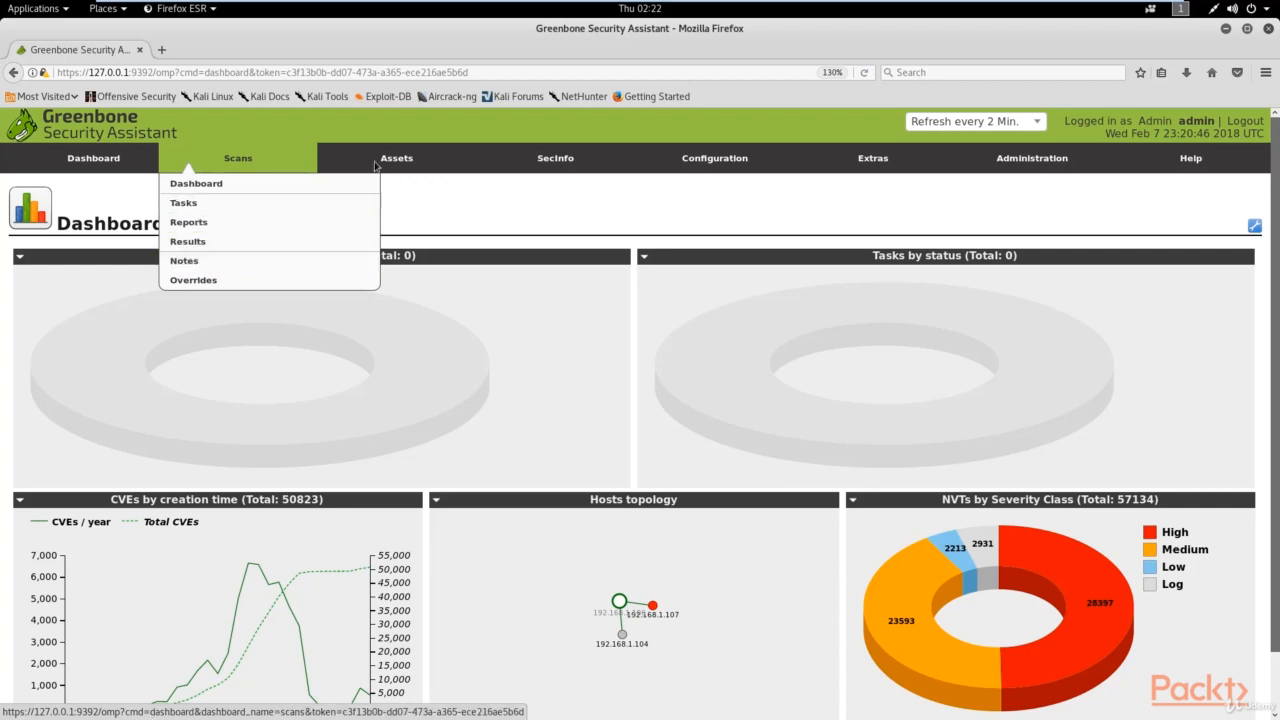
mouse_move(394, 160)
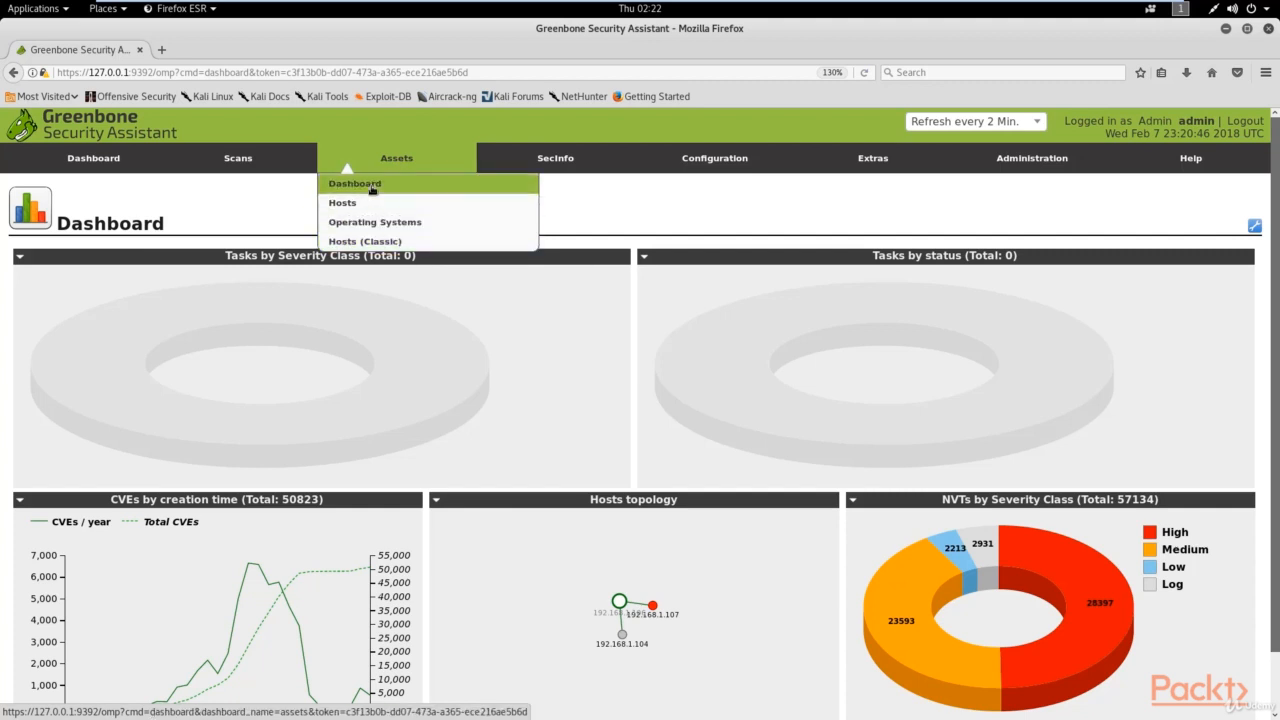
mouse_move(566, 166)
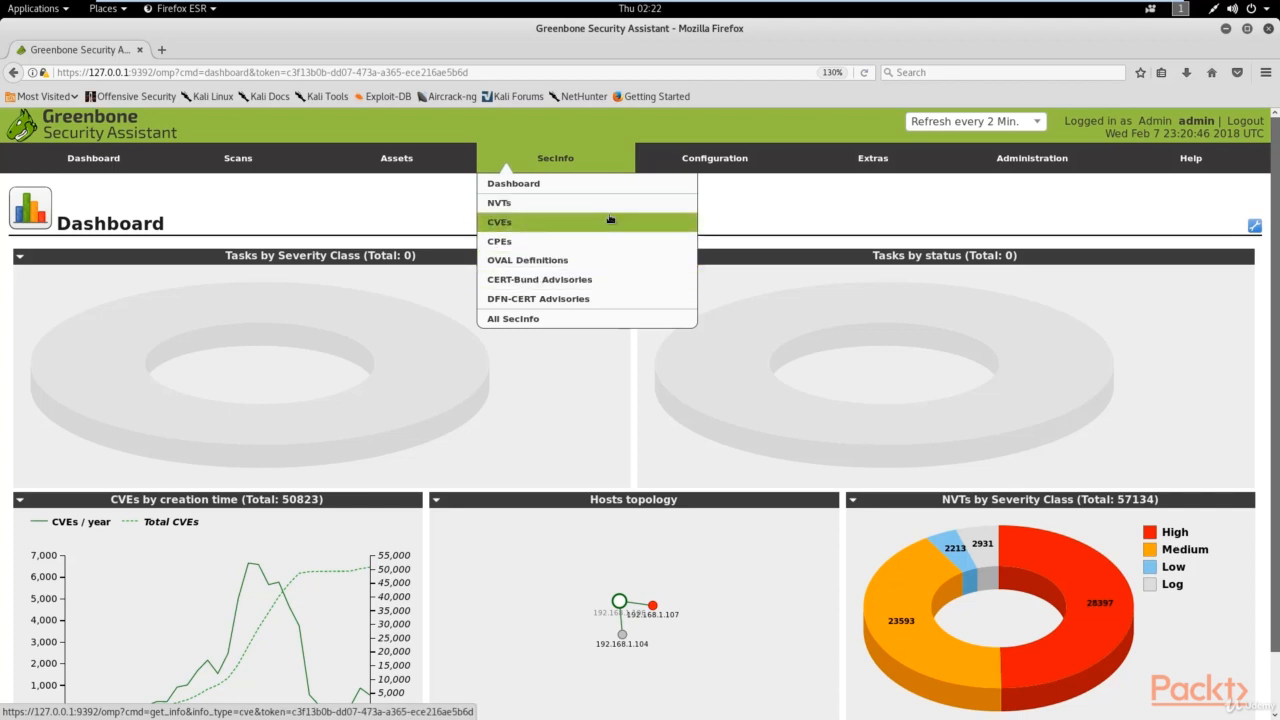
mouse_move(730, 160)
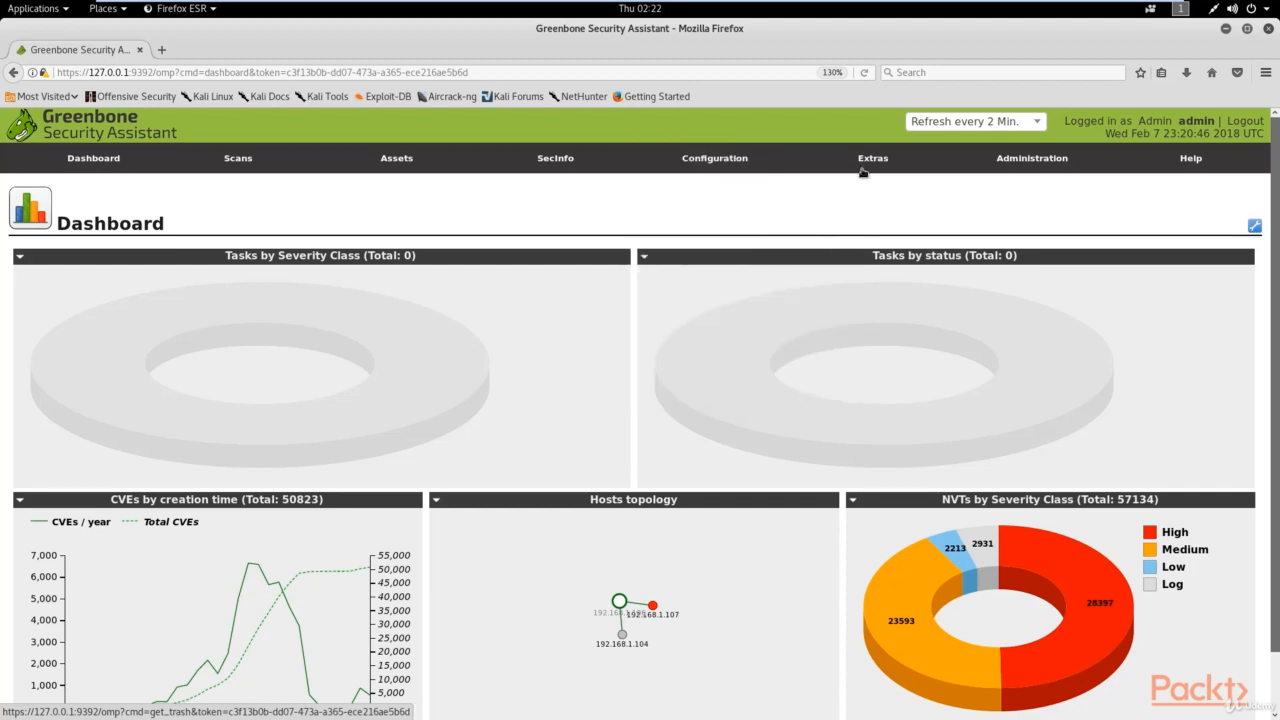
mouse_move(870, 160)
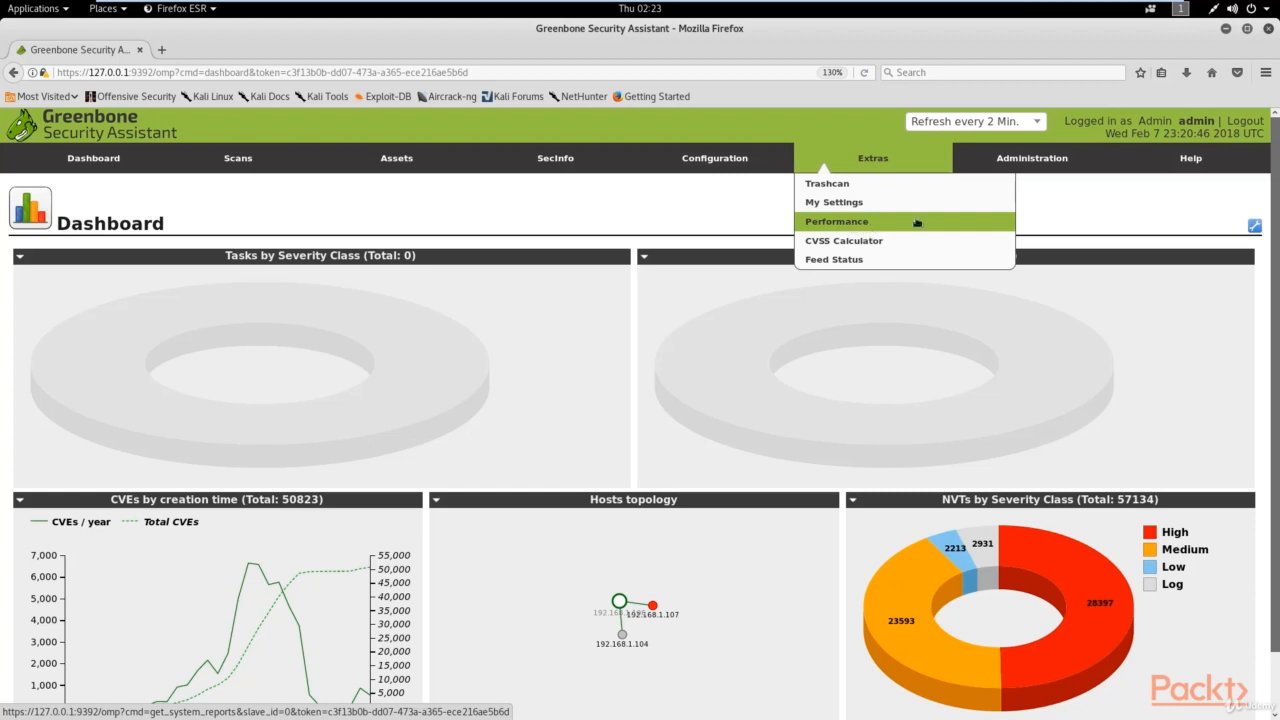
mouse_move(1040, 157)
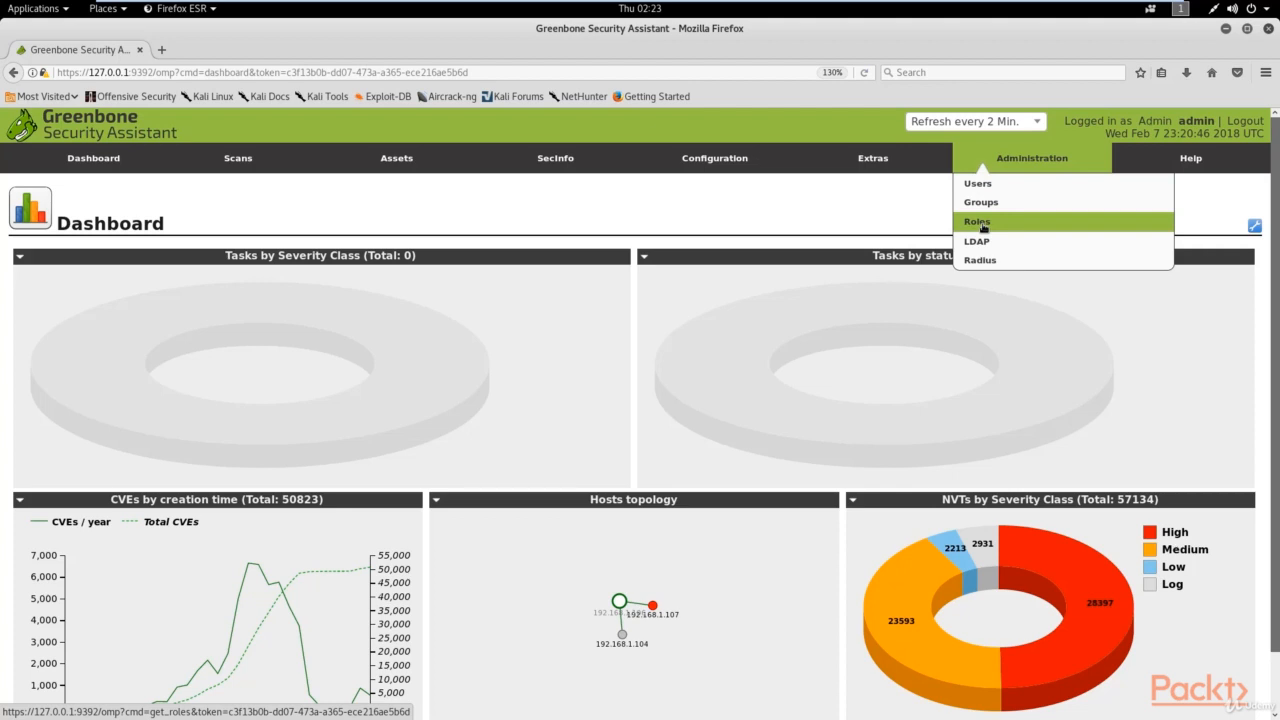
mouse_move(1171, 163)
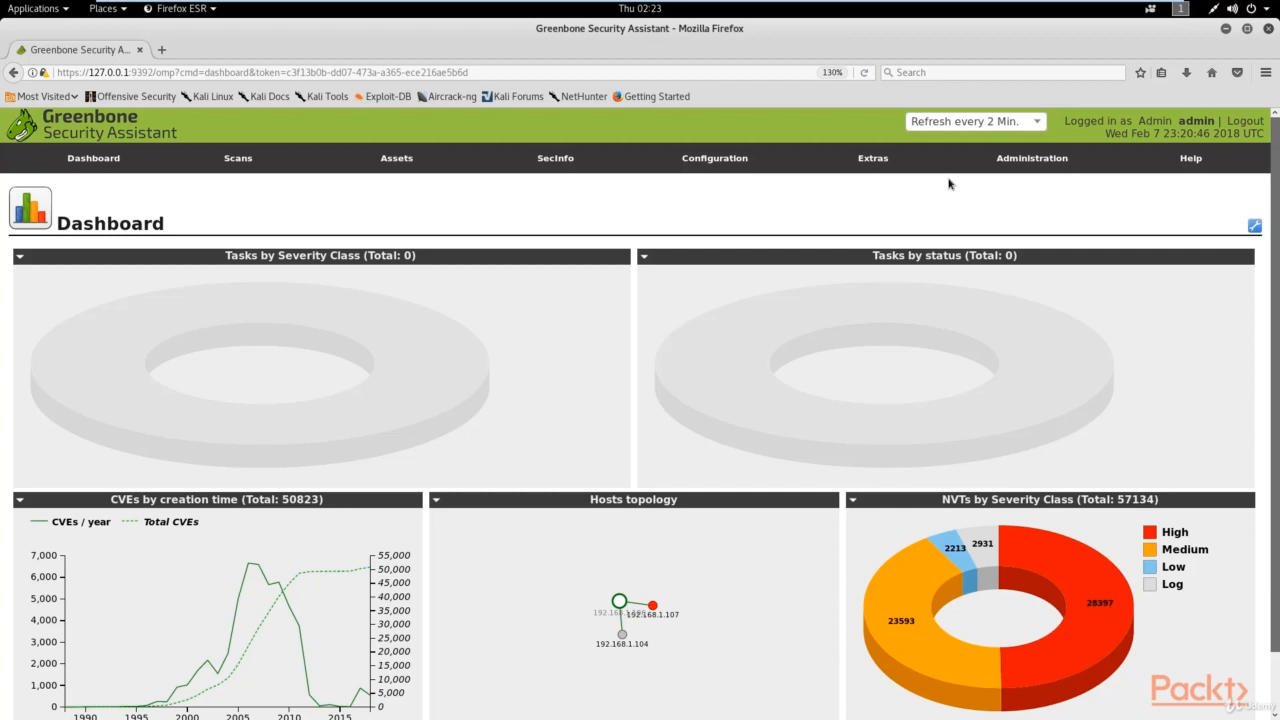
mouse_move(665, 5)
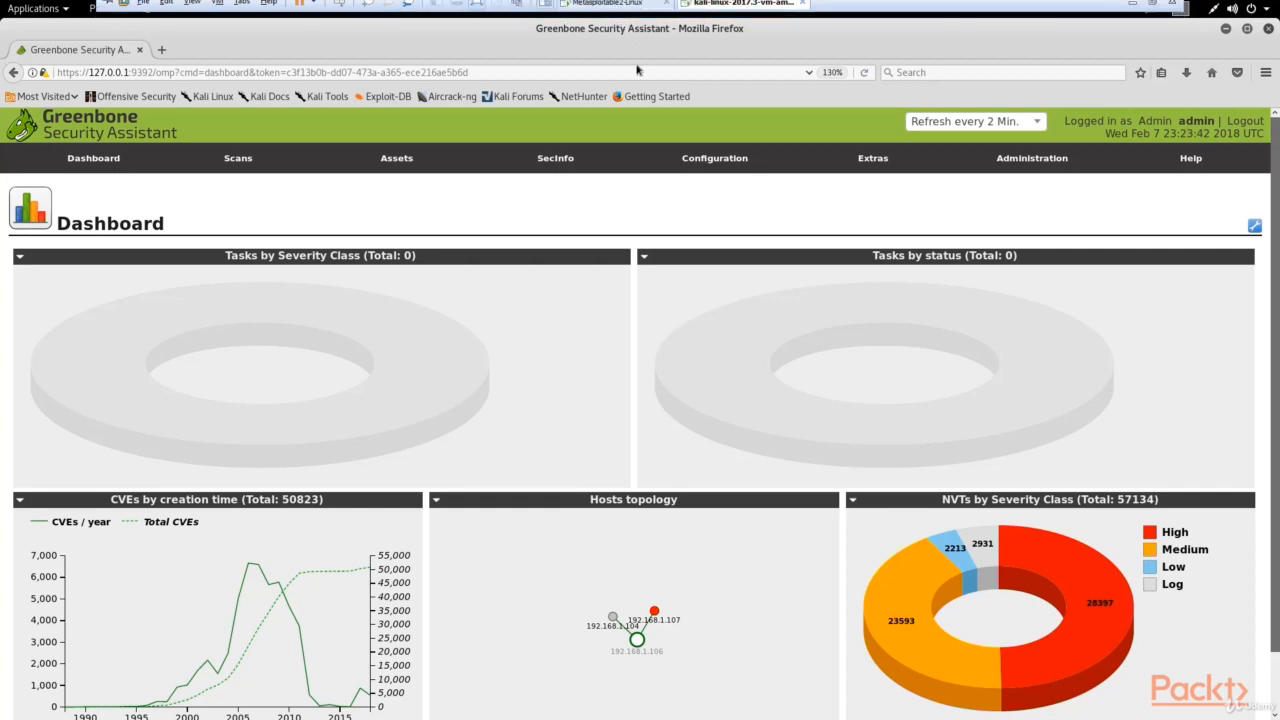
mouse_move(721, 184)
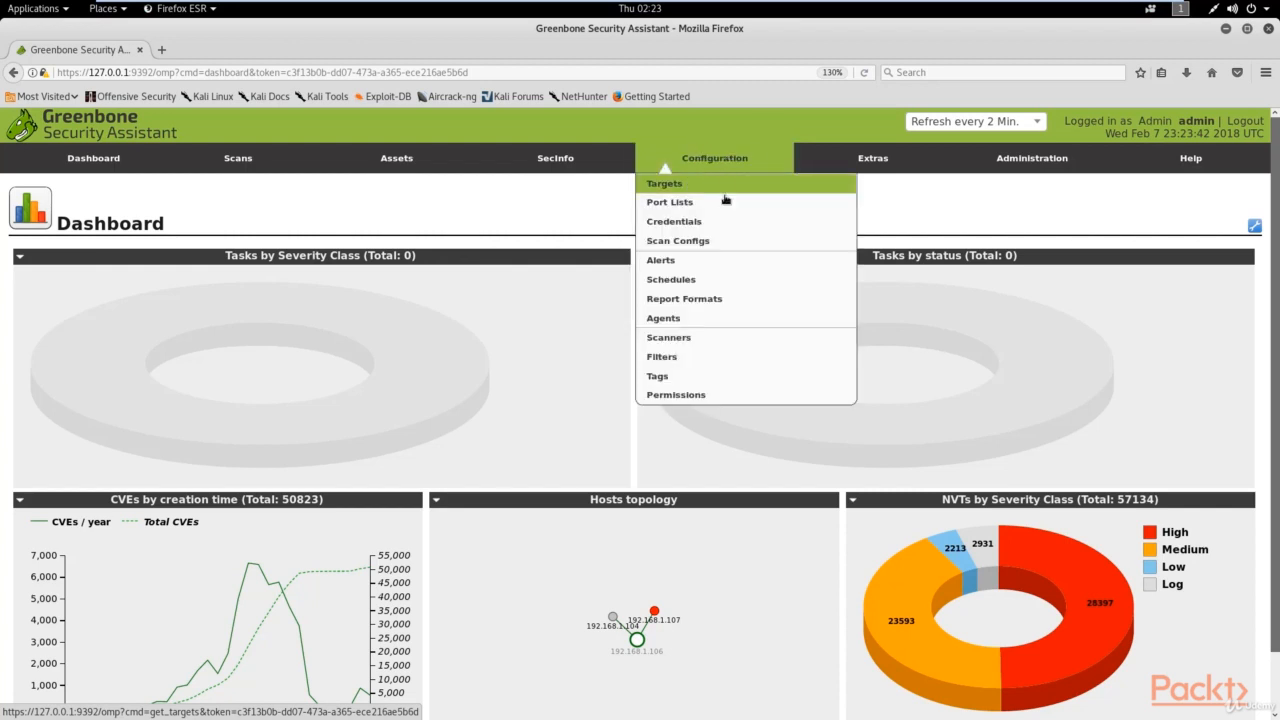
left_click(689, 243)
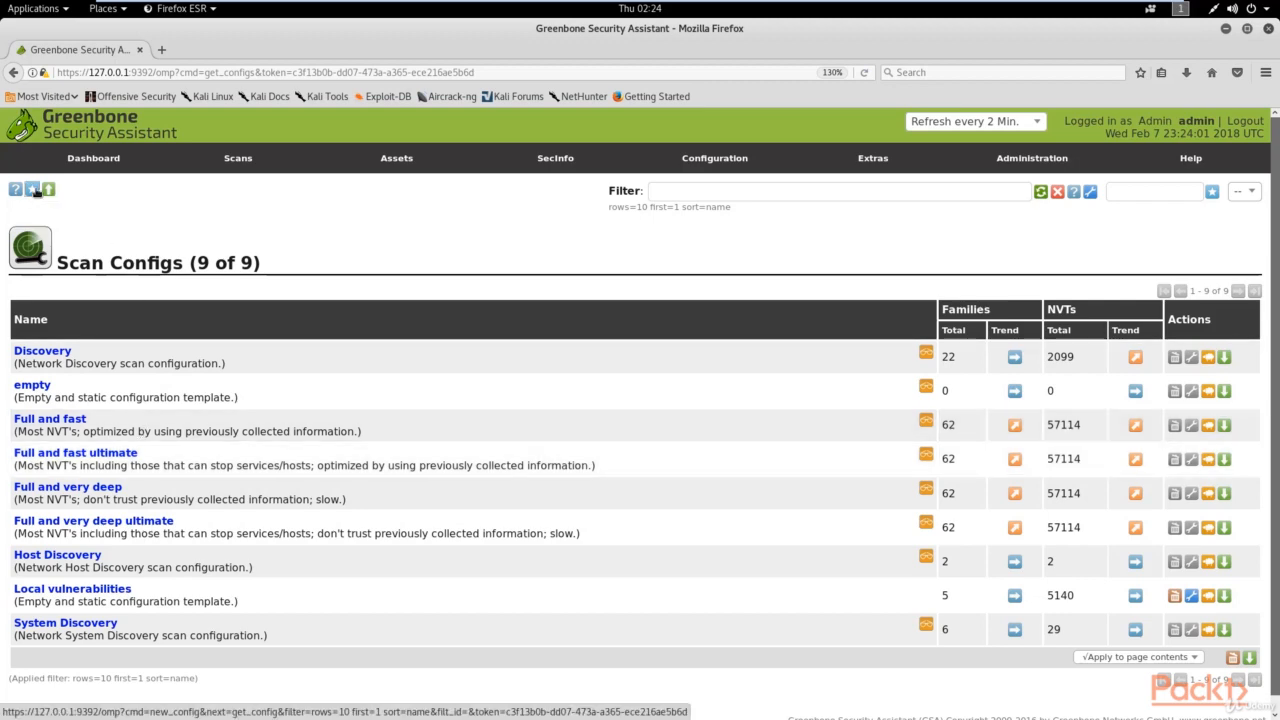
Step: Start a new scan config and name it 'Metasploitable Scan'
left_click(33, 190)
double_click(539, 371)
type("Metas")
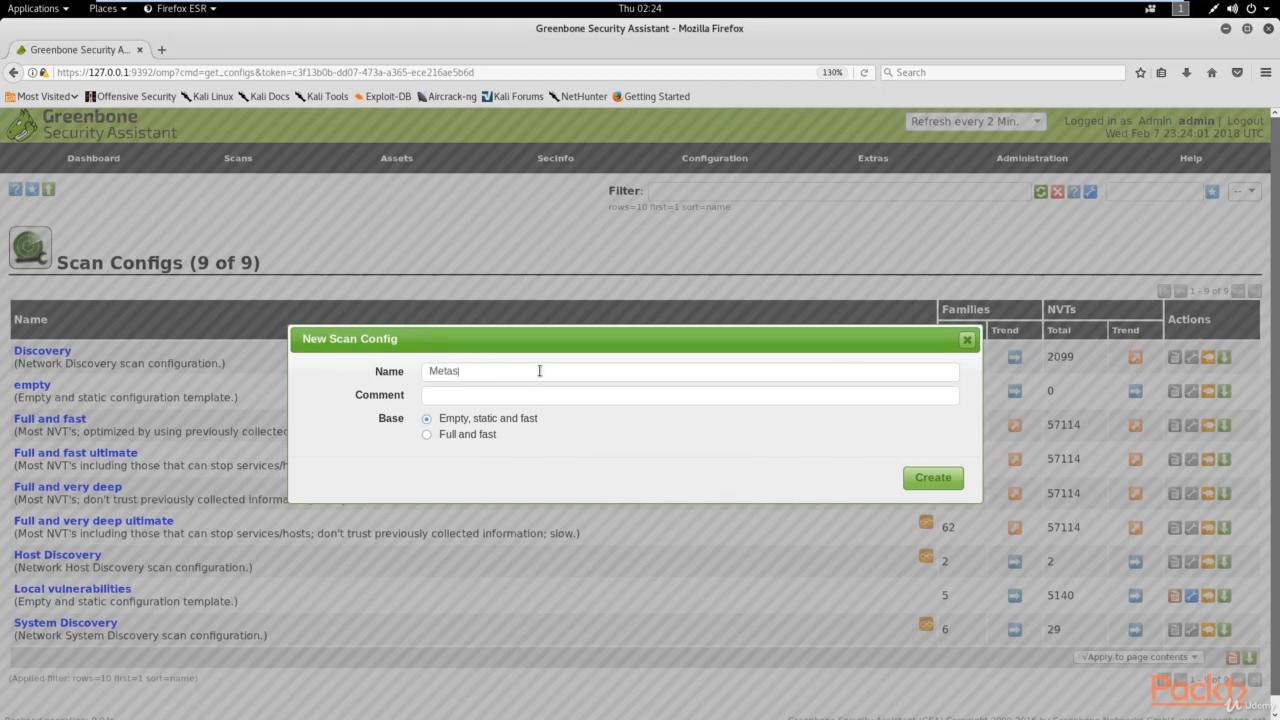
type("ploitable Scan")
Step: Create the config and include all NVTs for Brute force, Buffer overflow, Compliance, Databases, DoS, Default Accounts, FTP
left_click(938, 480)
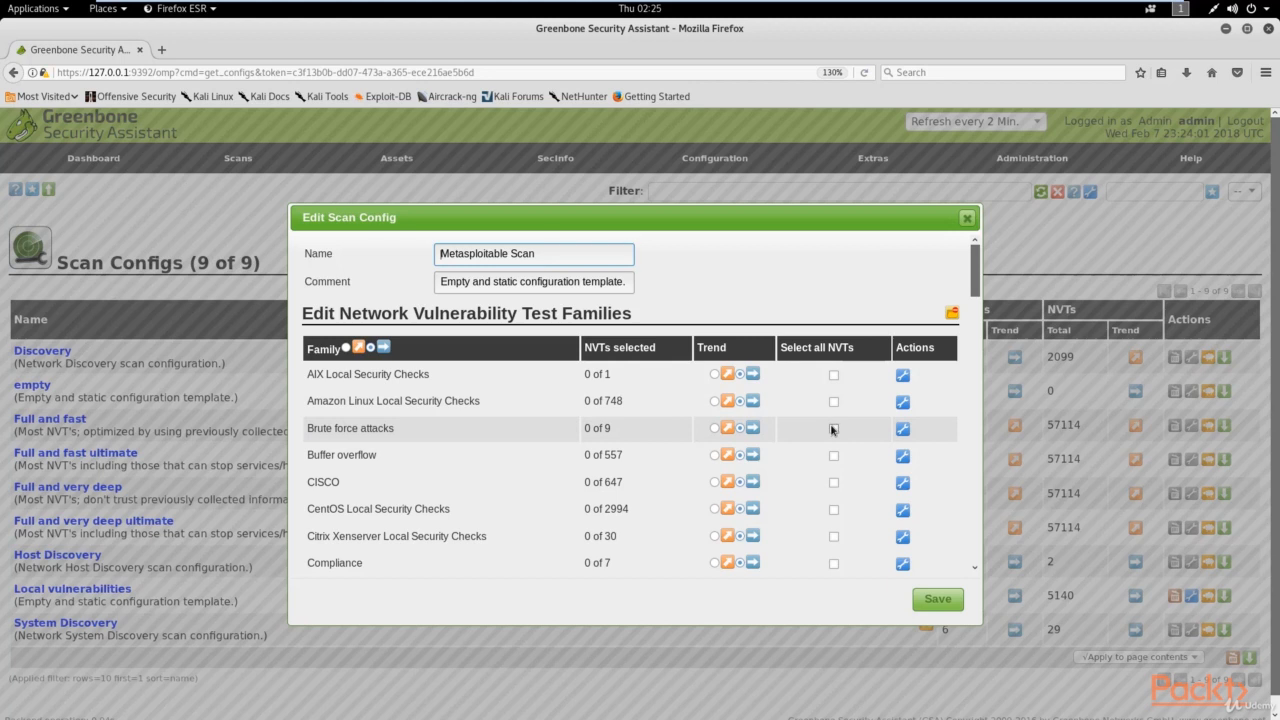
left_click(833, 429)
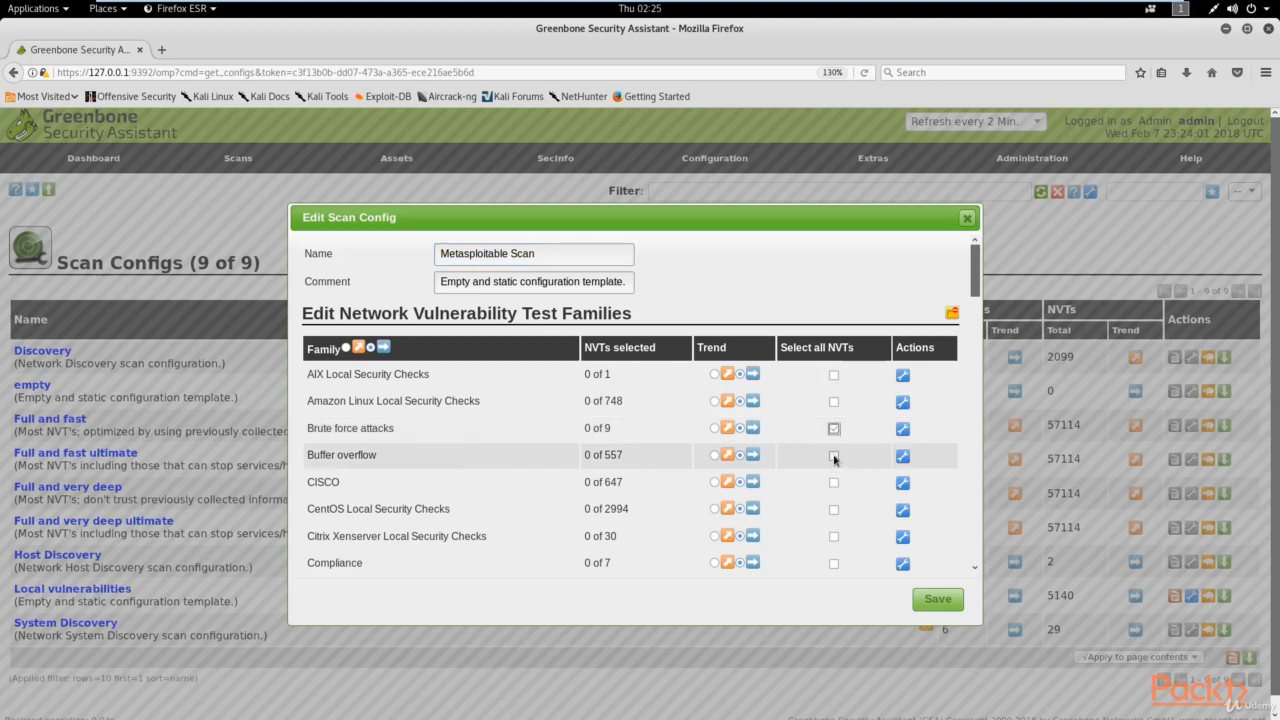
left_click(834, 457)
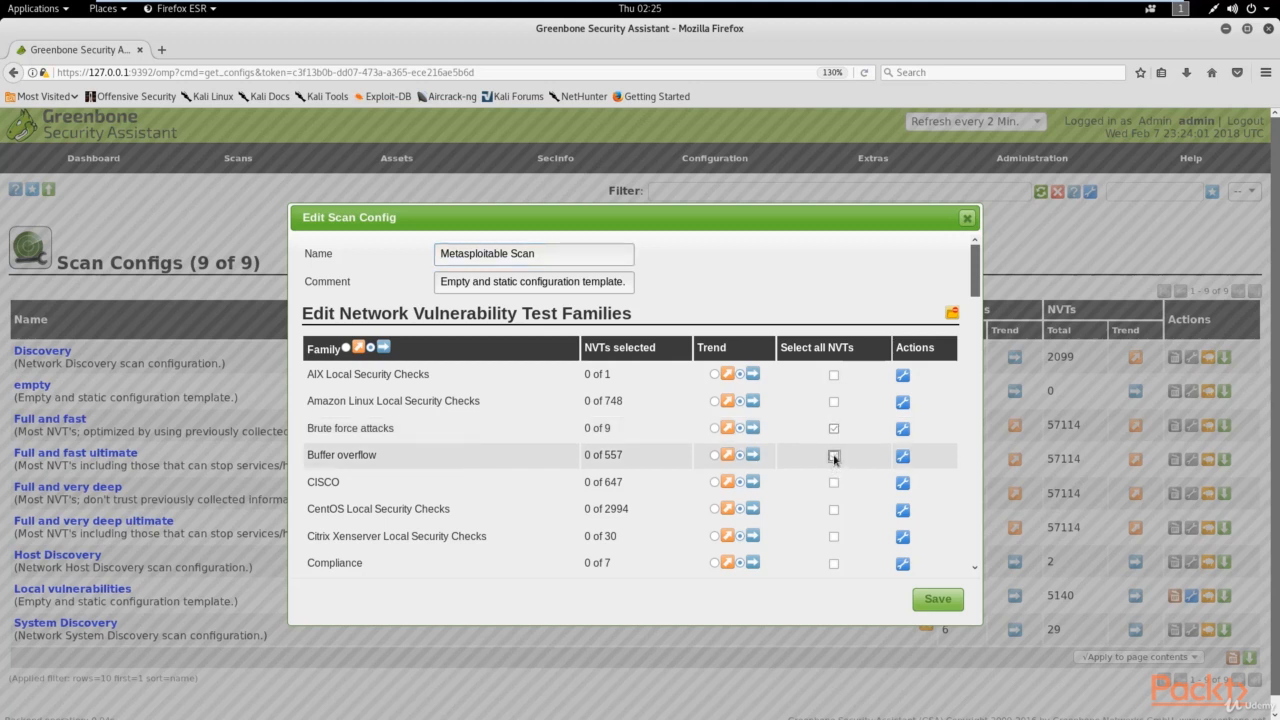
left_click(834, 563)
scroll(838, 488, "down", 3)
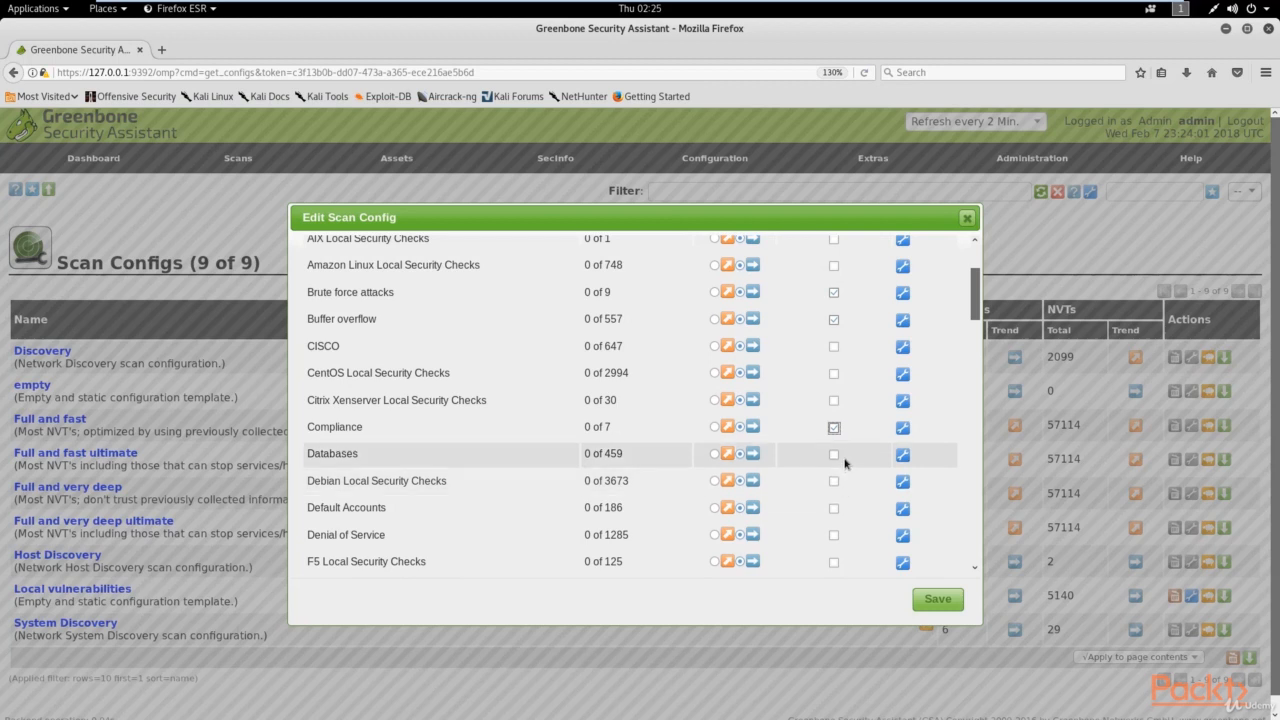
left_click(834, 457)
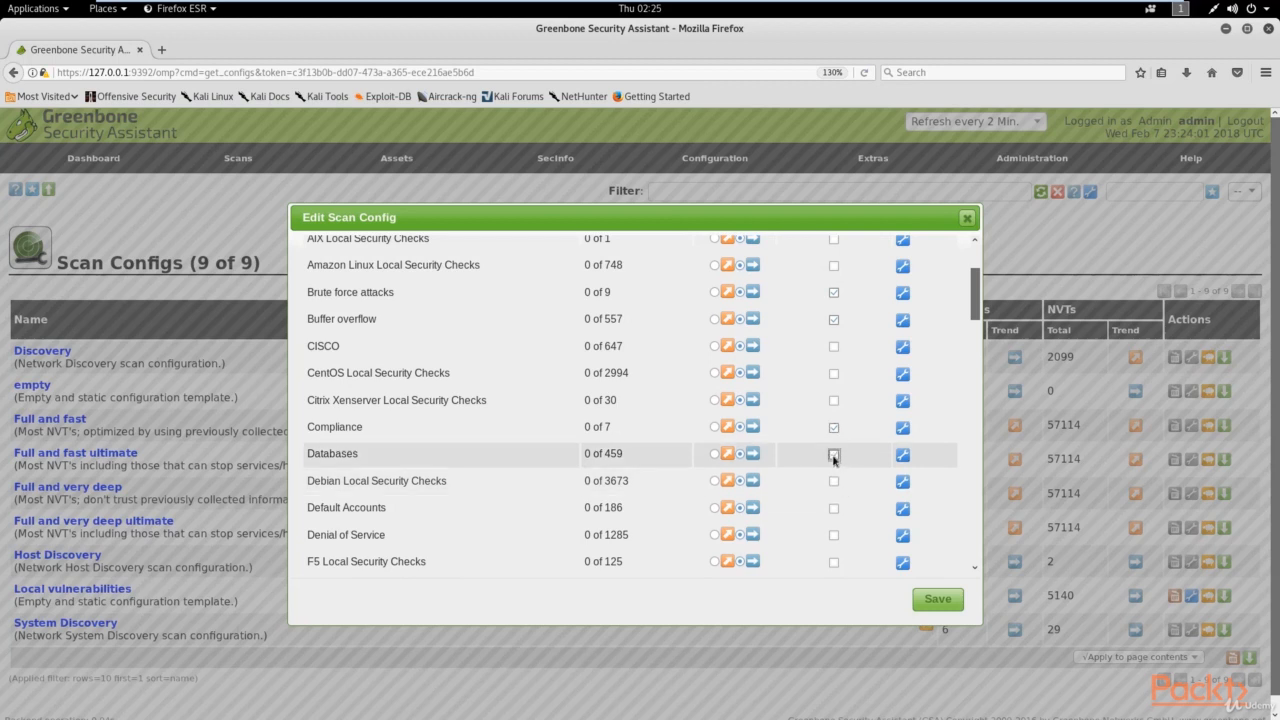
left_click(835, 537)
left_click(835, 509)
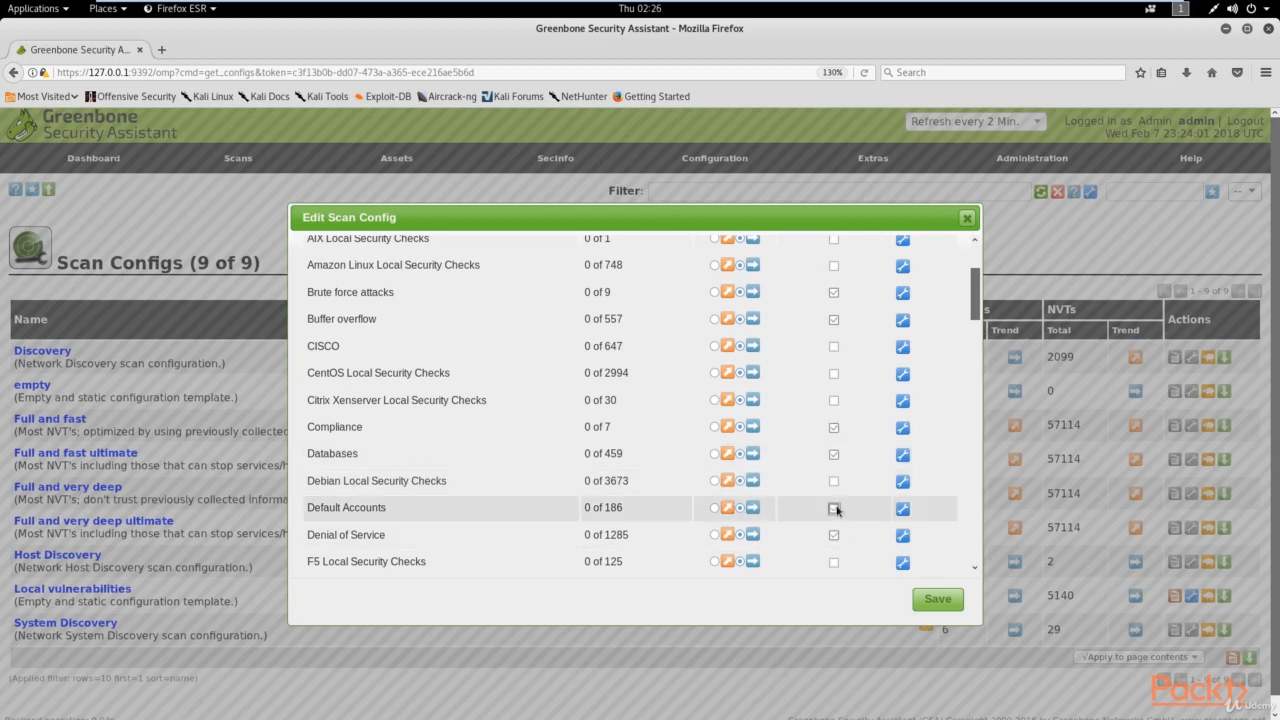
scroll(836, 525, "down", 1)
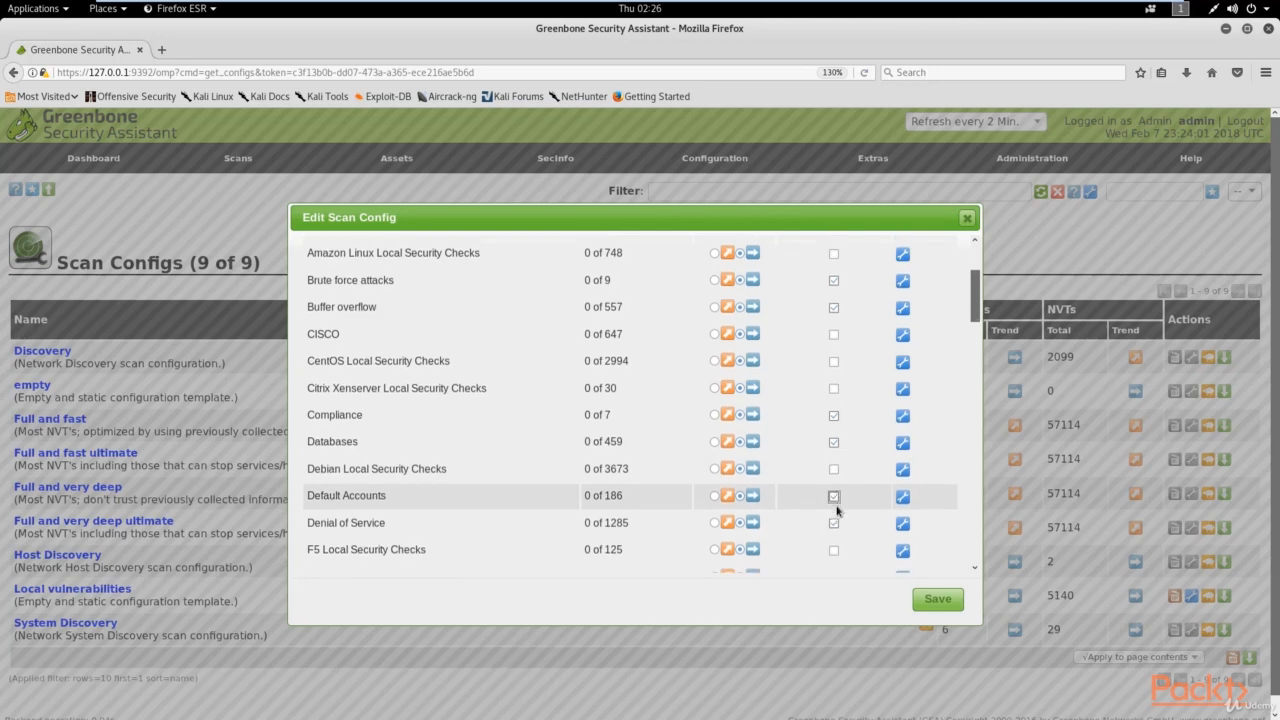
left_click(834, 556)
Step: Also include all NVTs for Gain a shell remotely, Malware, Port scanners, Privilege escalation and Service detection
scroll(835, 476, "down", 3)
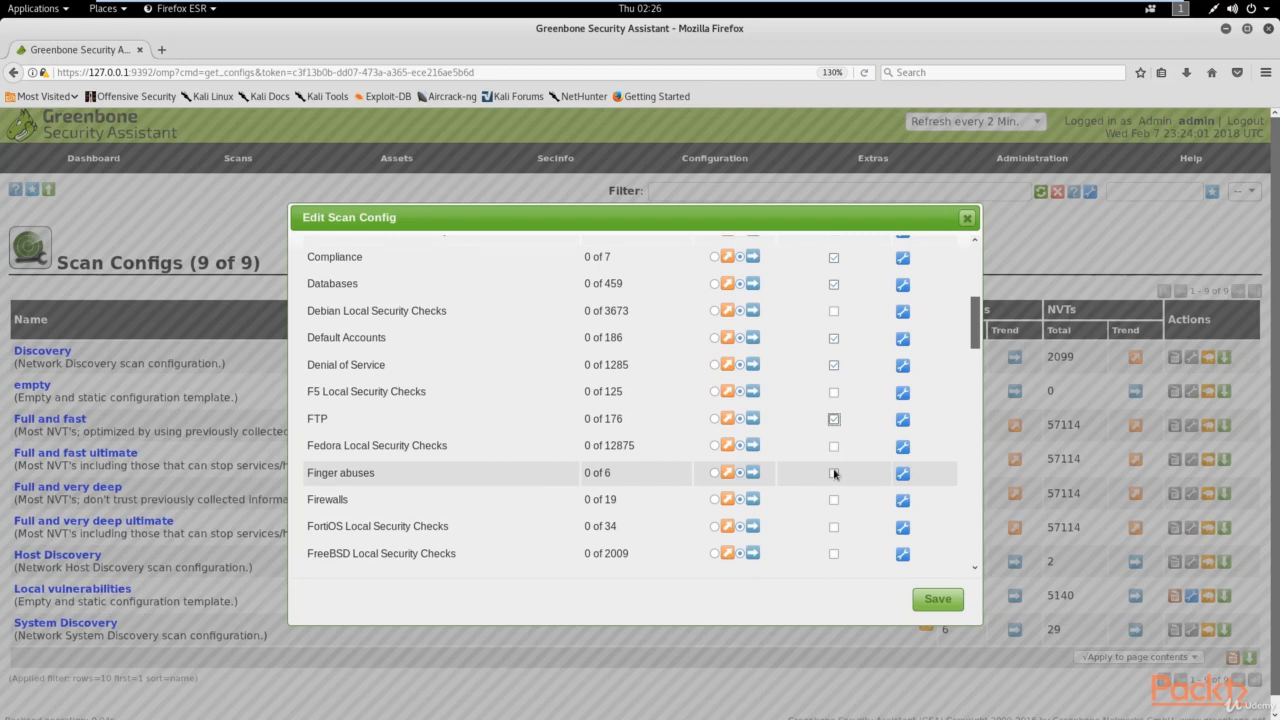
scroll(834, 474, "down", 2)
scroll(835, 476, "down", 1)
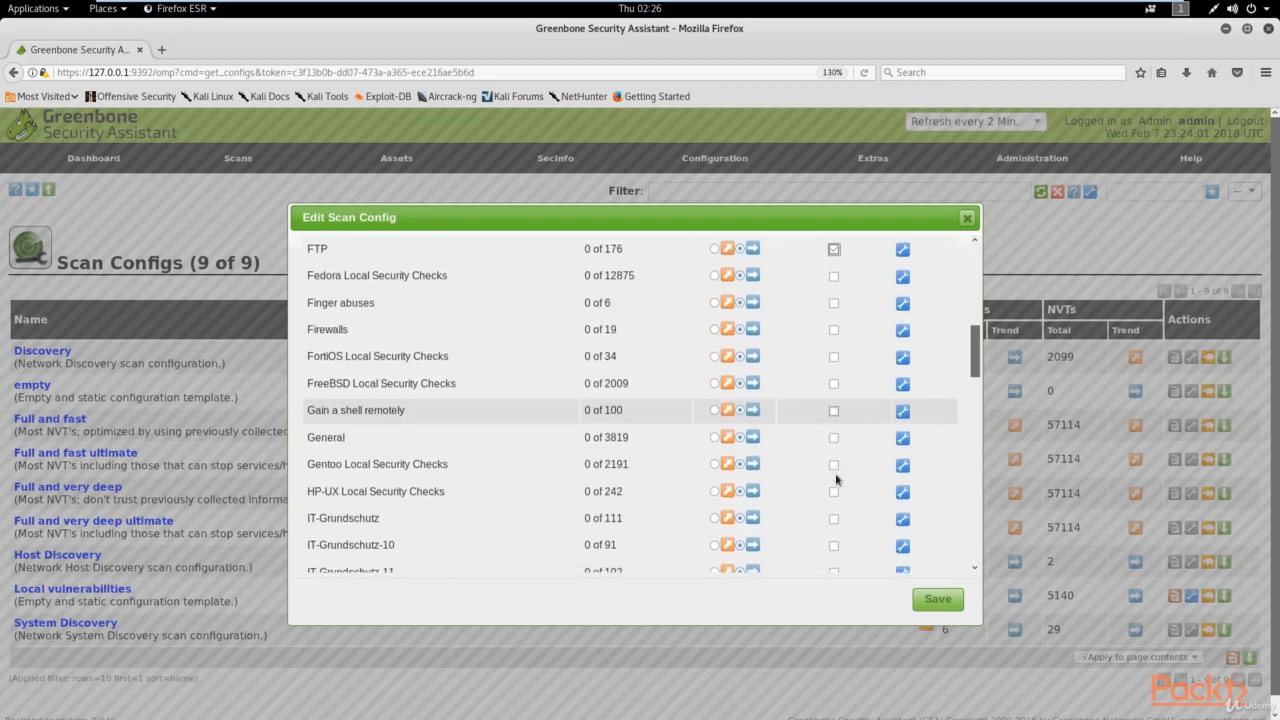
left_click(835, 412)
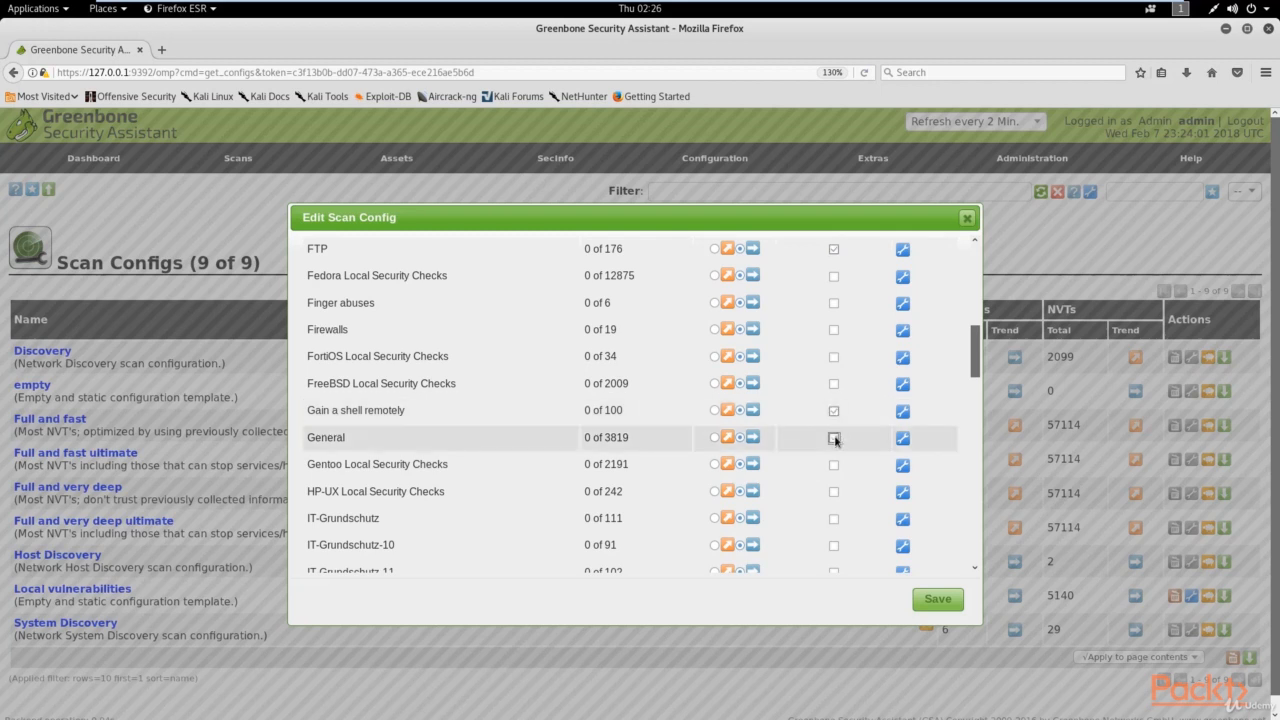
scroll(835, 466, "down", 4)
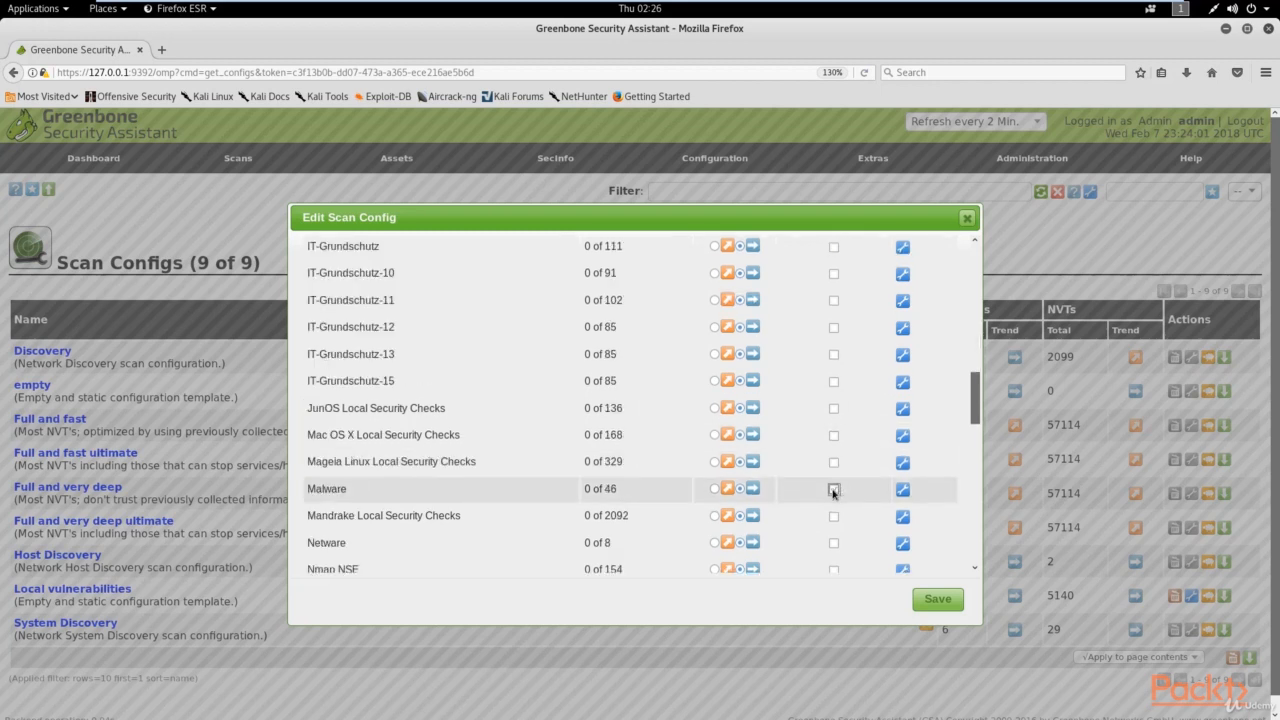
left_click(833, 490)
scroll(850, 480, "down", 5)
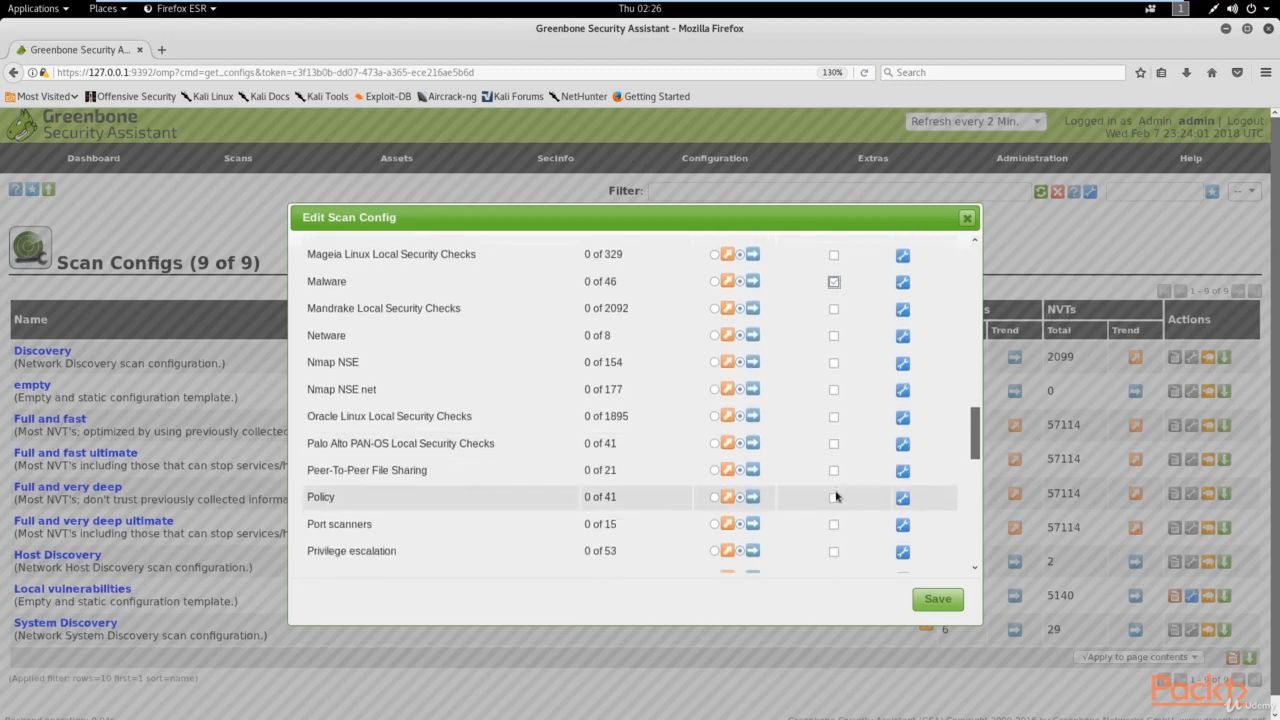
left_click(834, 460)
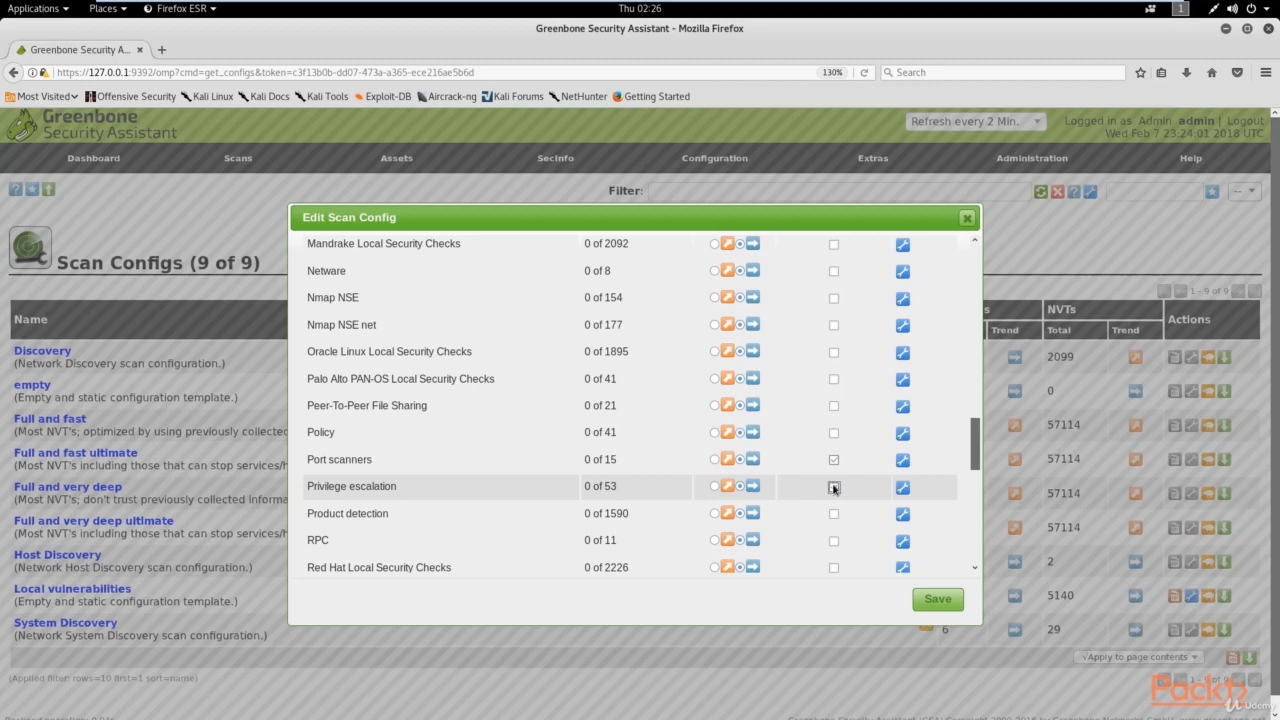
left_click(834, 488)
scroll(834, 488, "down", 4)
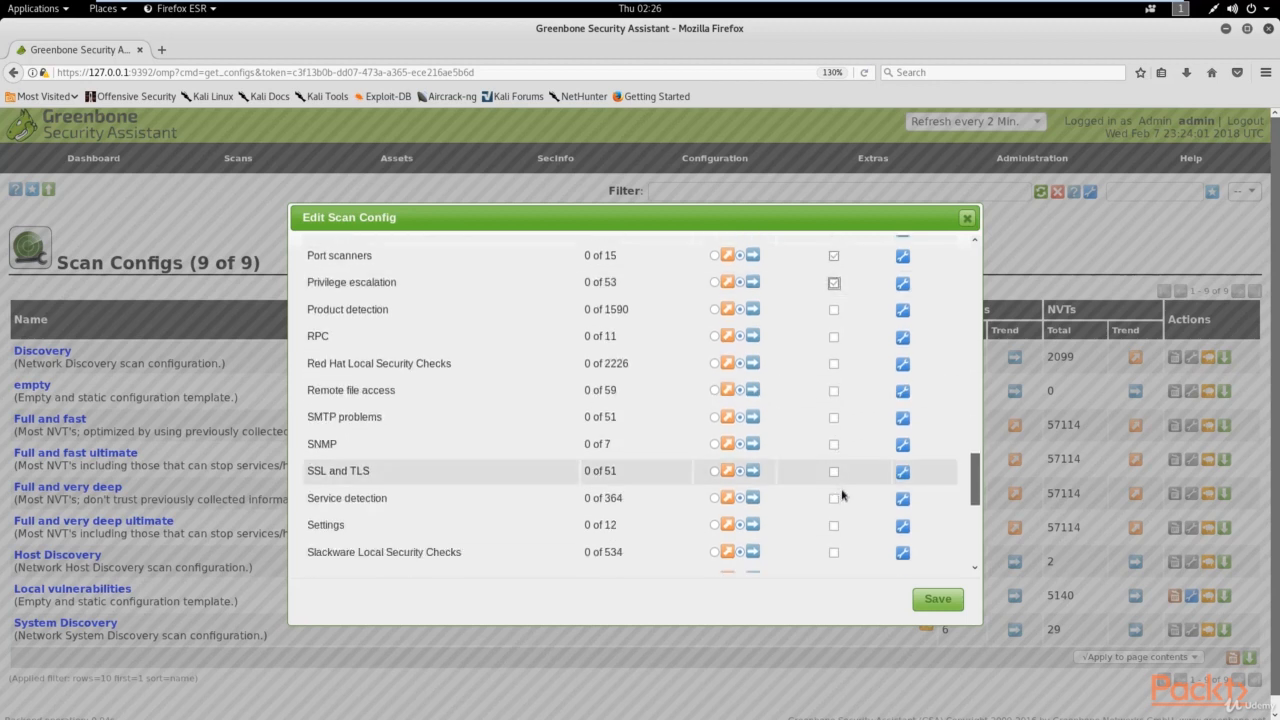
left_click(835, 499)
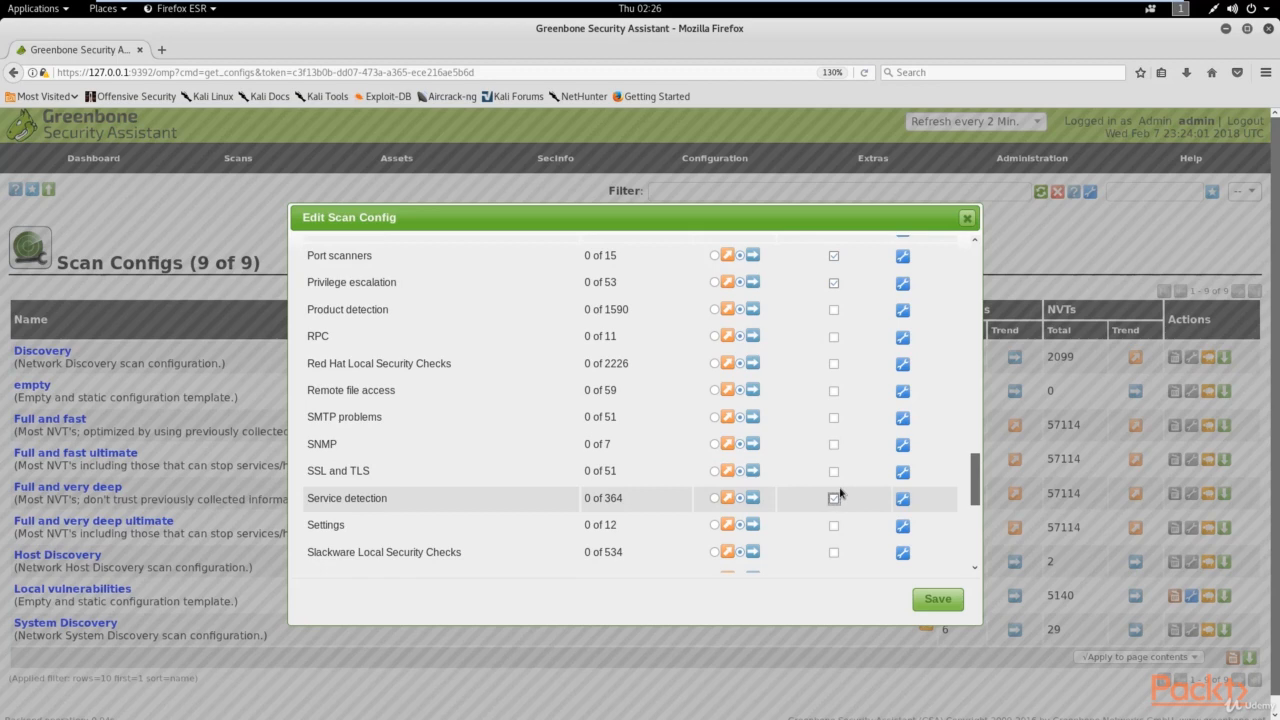
scroll(840, 491, "up", 8)
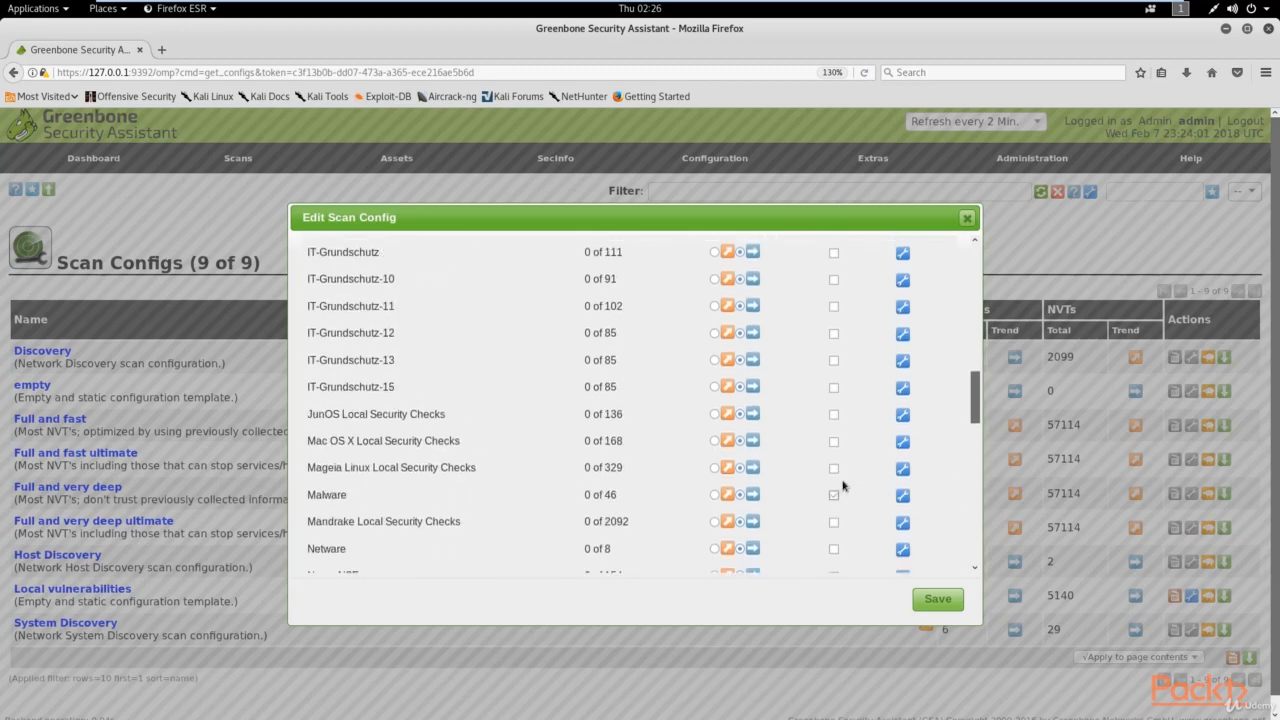
scroll(843, 485, "up", 3)
scroll(843, 485, "down", 6)
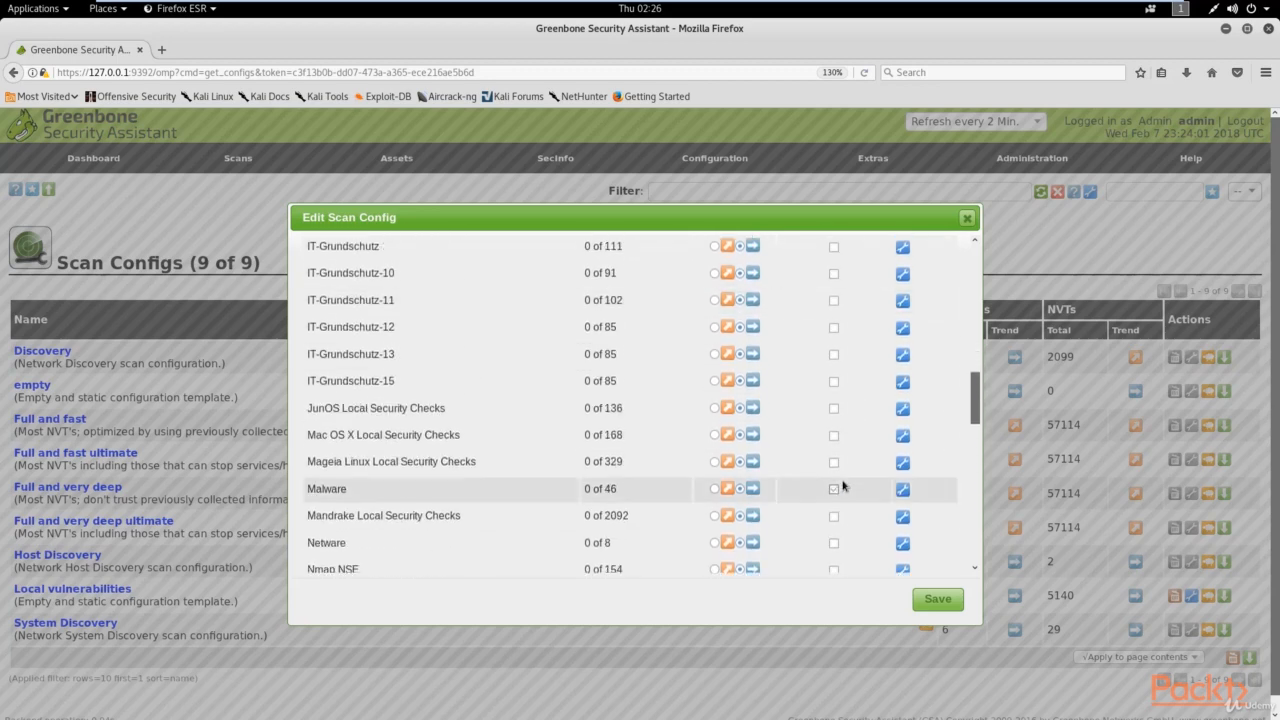
scroll(843, 485, "up", 3)
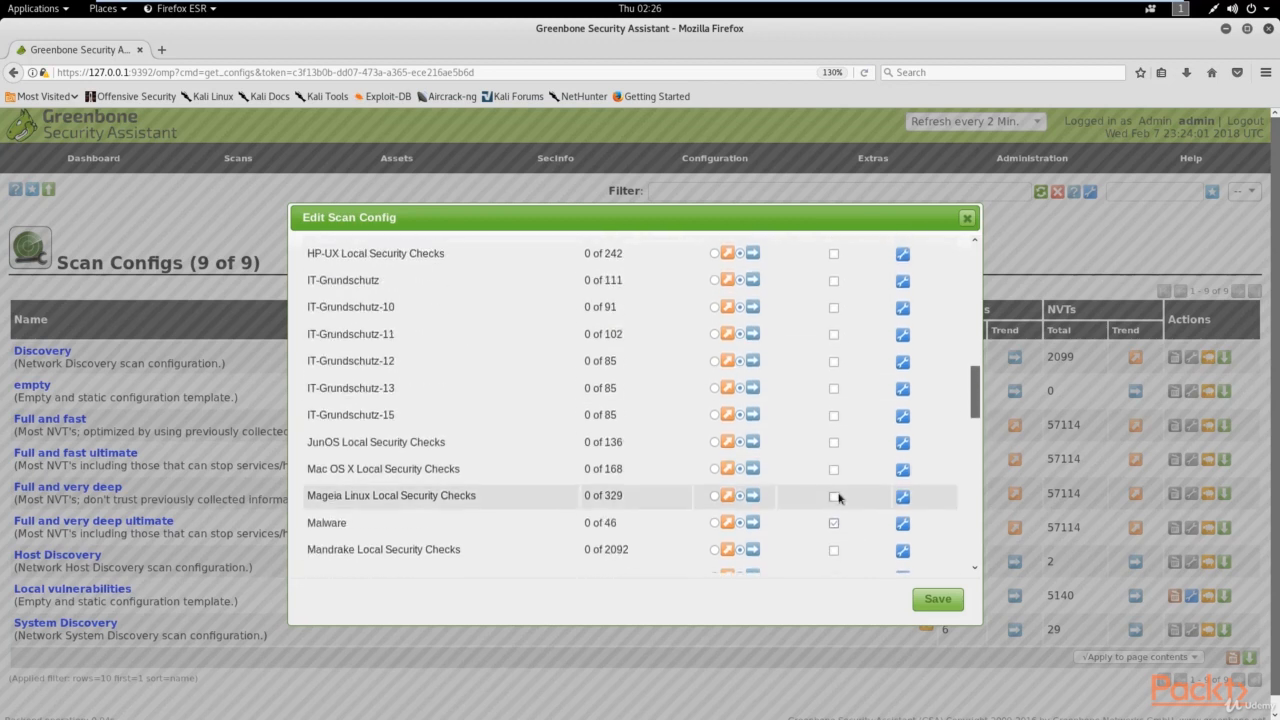
Step: Save the Metasploitable Scan config with its selected families
left_click(936, 599)
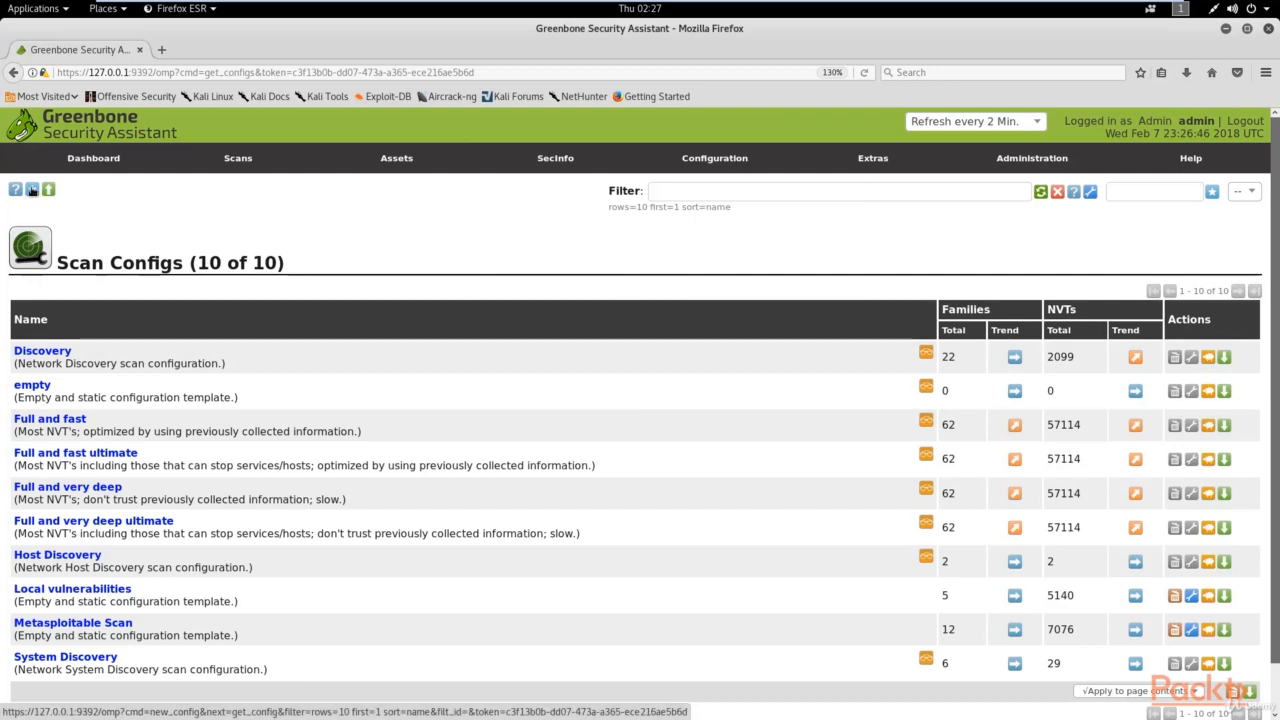
Step: Create a new scan config named 'Windows Scan' on the Empty base
left_click(32, 190)
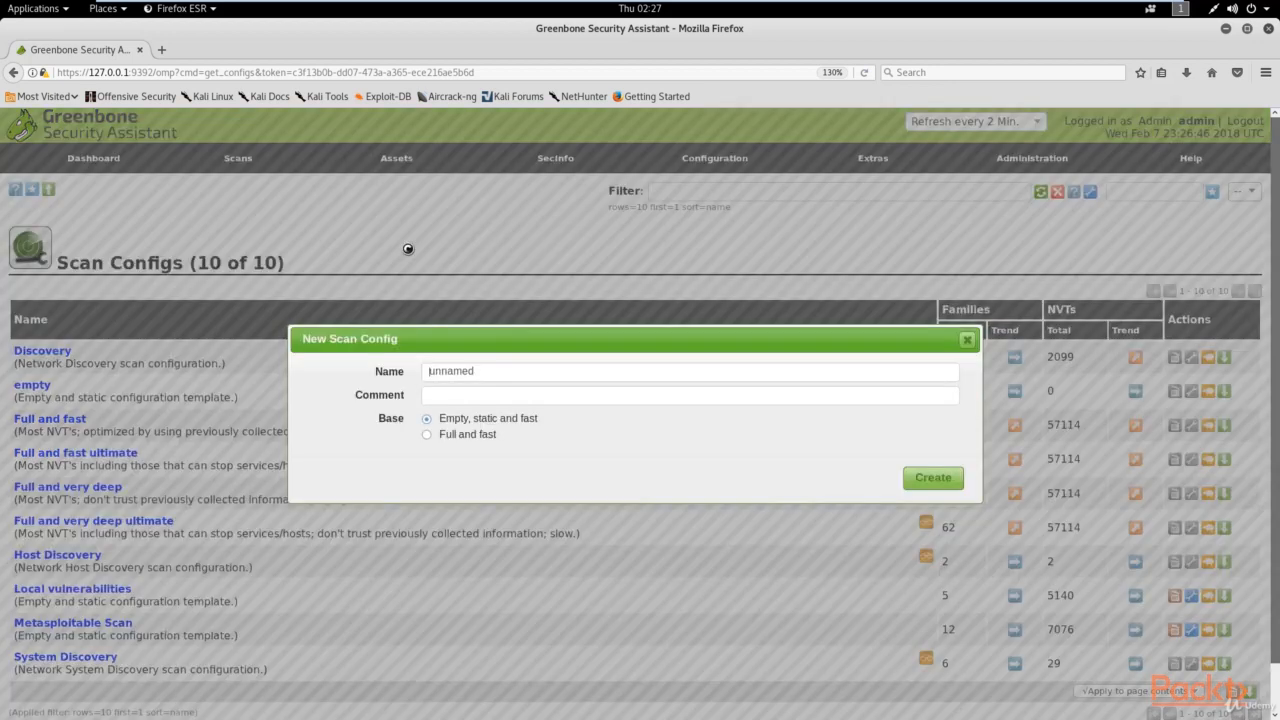
left_click_drag(491, 378, 400, 372)
key("BackSpace")
type("Windows Scan")
left_click(930, 478)
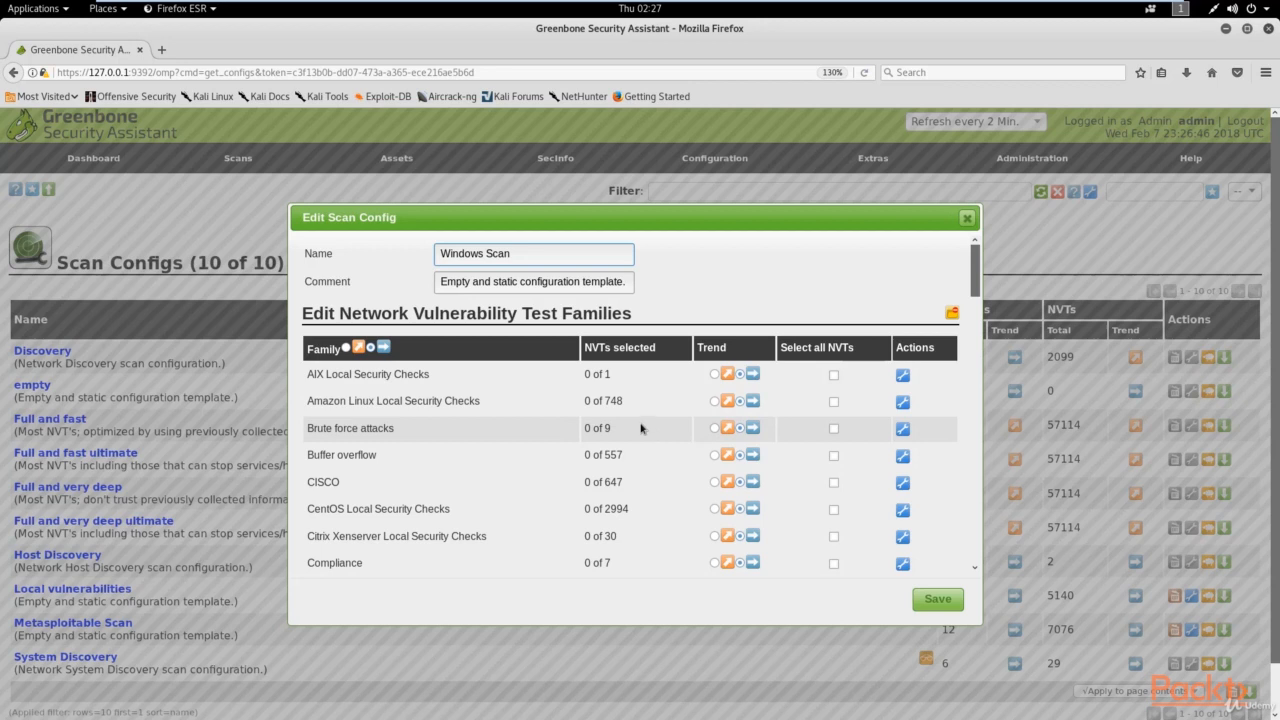
Step: Include all NVTs for Buffer overflow, Brute force attacks, Default Accounts, Denial of Service, FTP and Gain a shell remotely
left_click(833, 455)
left_click(834, 429)
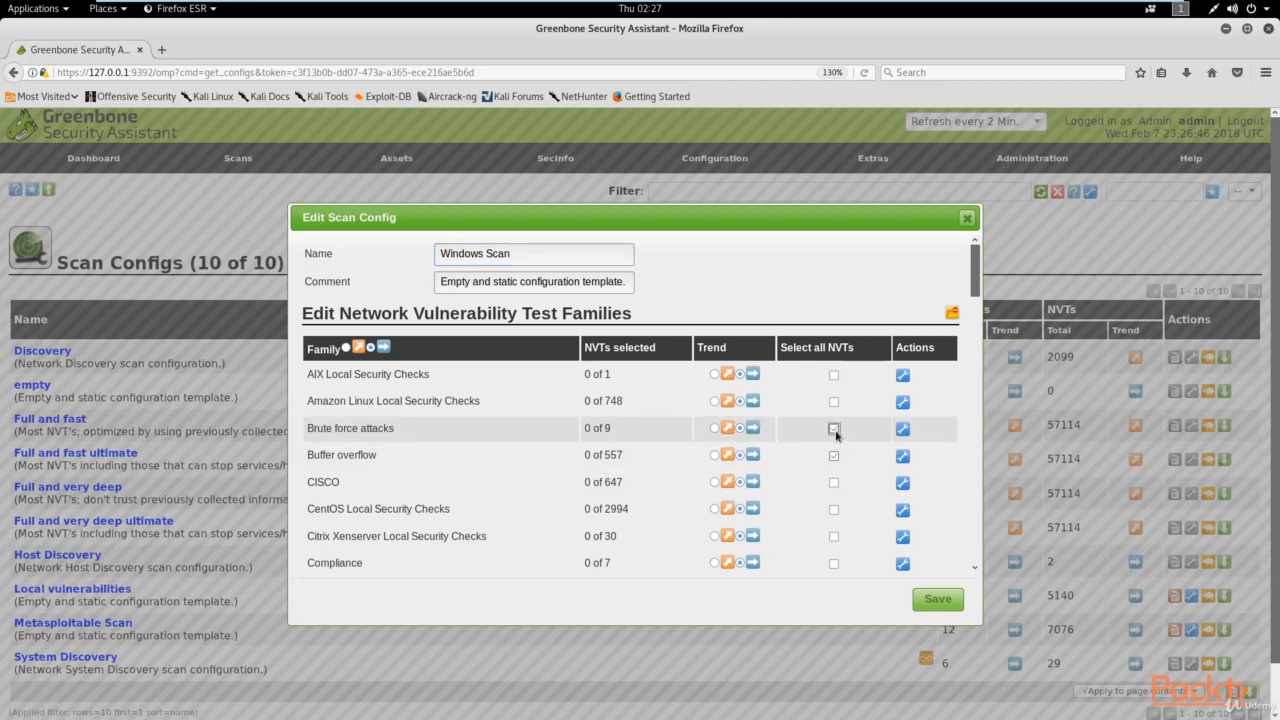
scroll(836, 495, "down", 3)
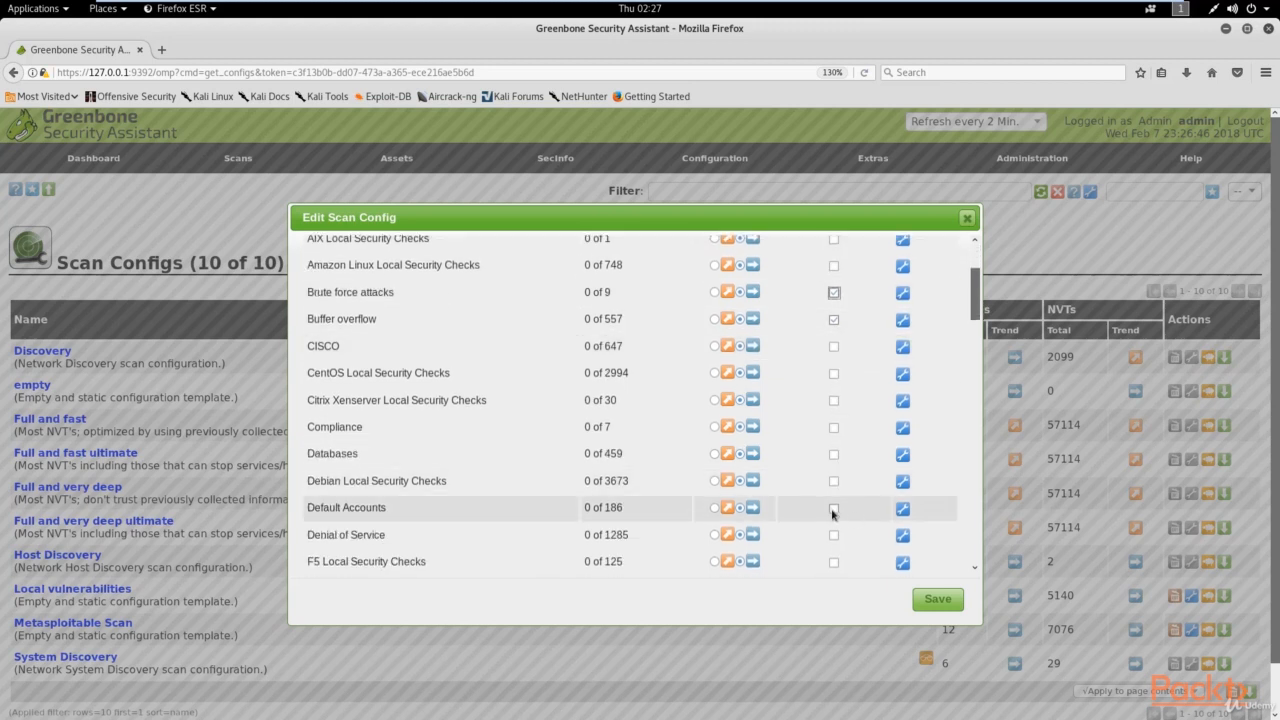
left_click(833, 509)
left_click(834, 536)
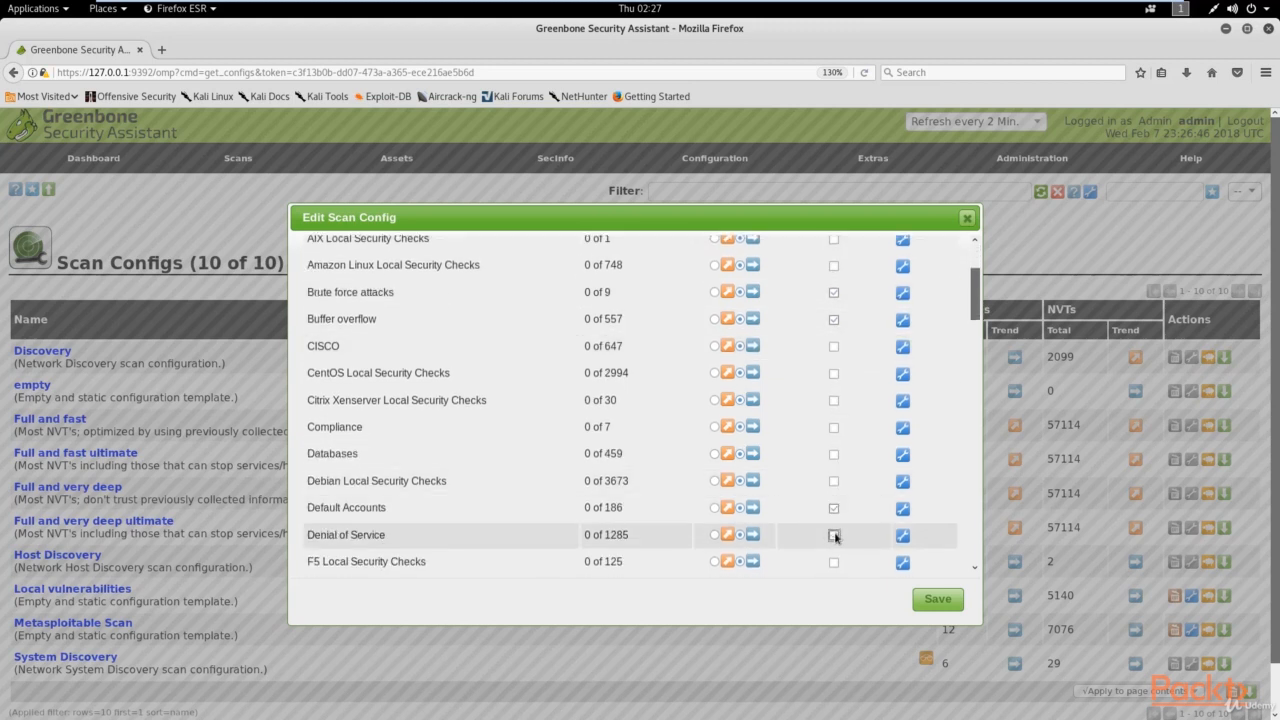
scroll(826, 491, "down", 4)
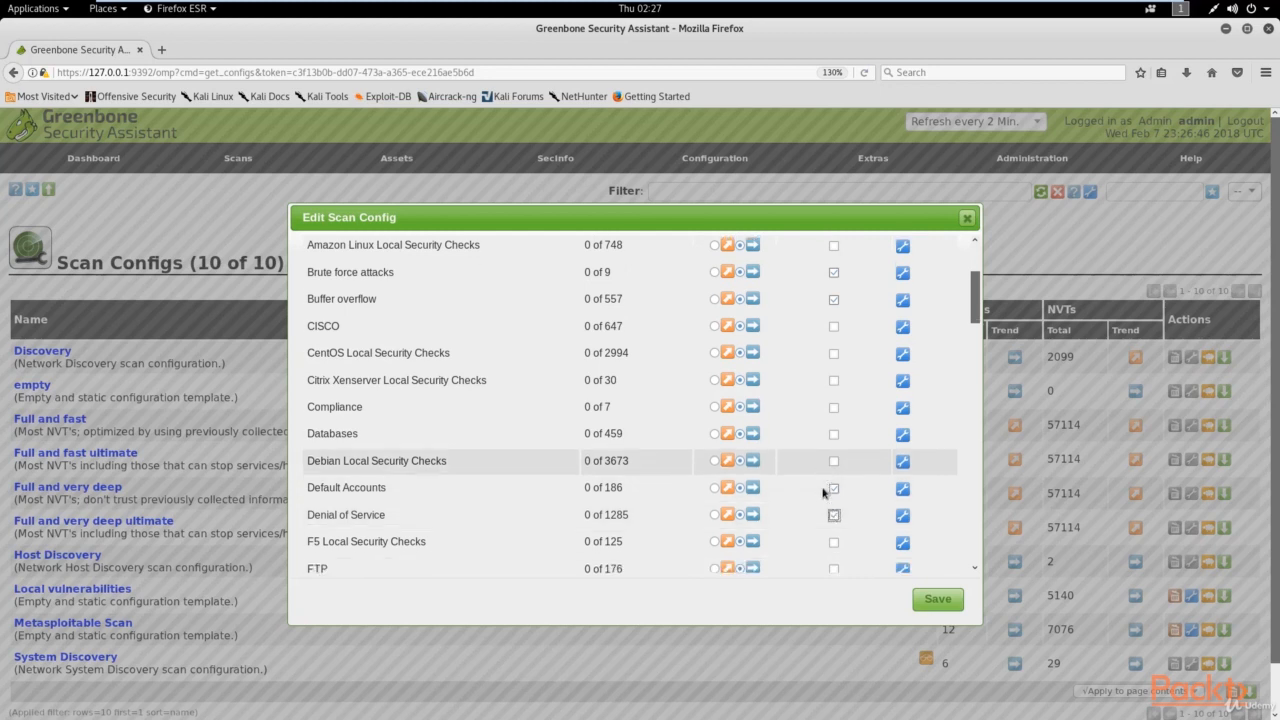
left_click(834, 419)
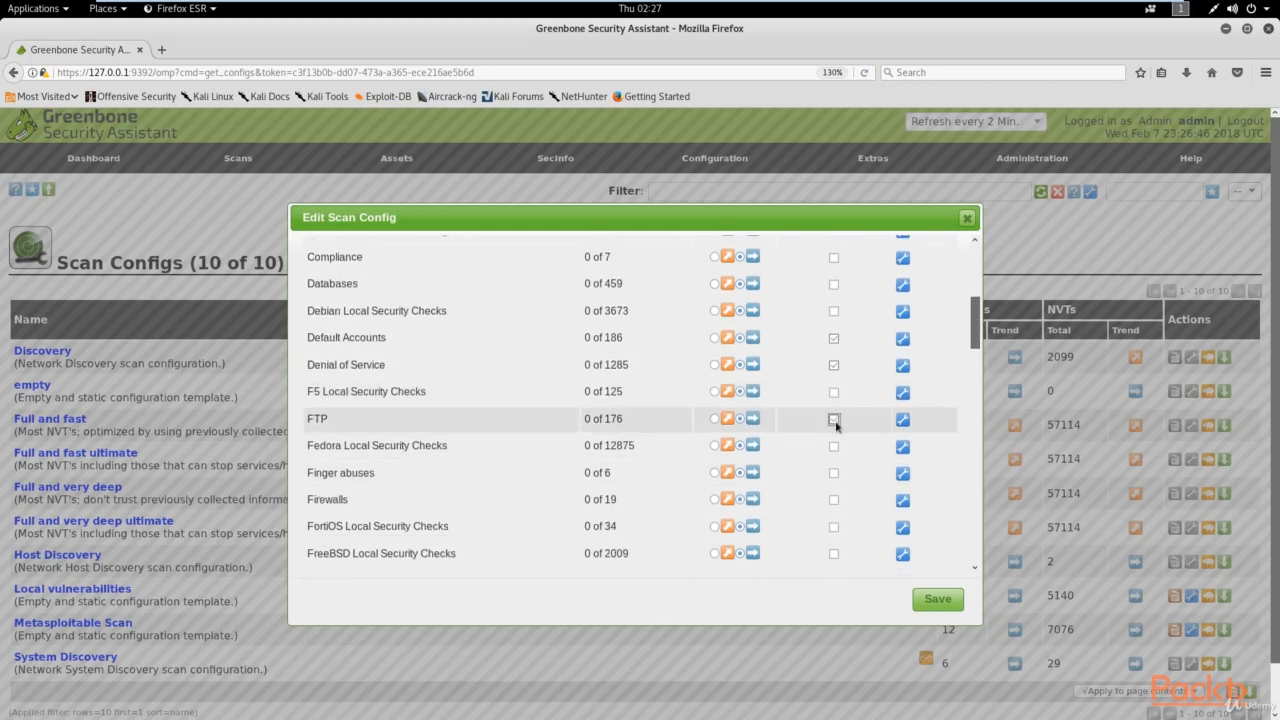
scroll(828, 483, "down", 2)
left_click(834, 479)
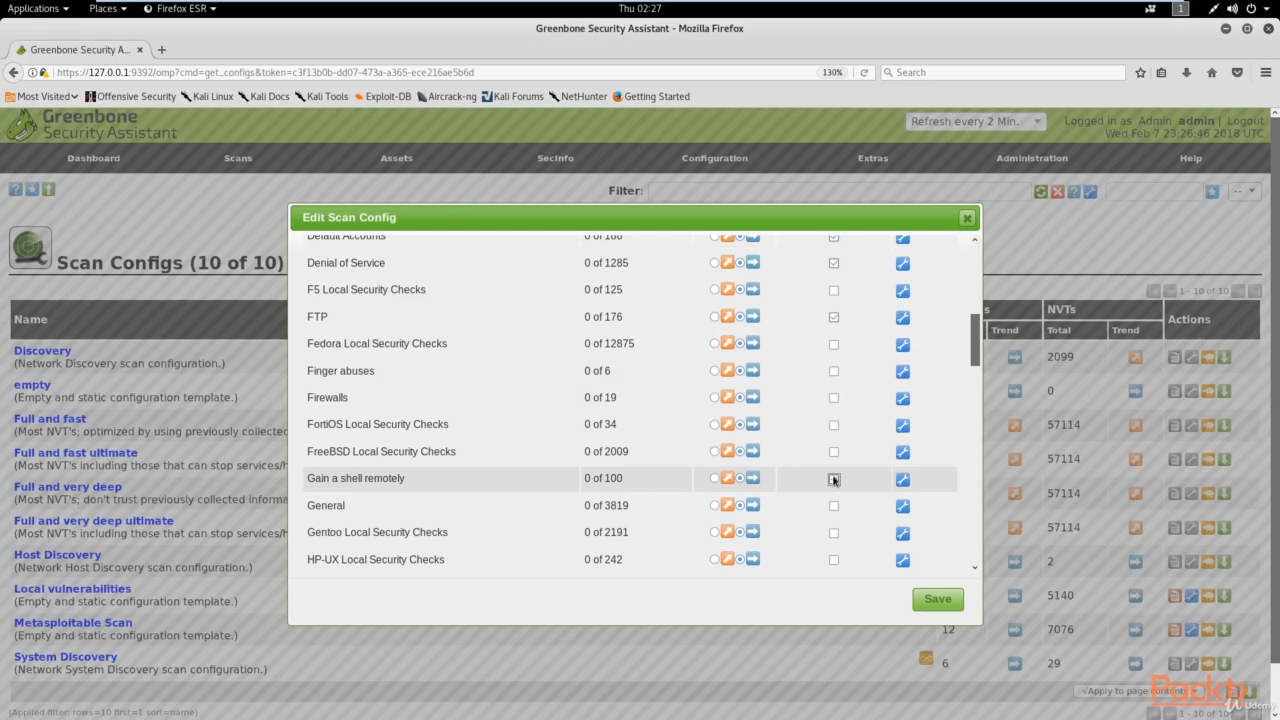
Step: Include all NVTs for Port scanners, Privilege escalation, Service detection, SNMP and Web Servers
scroll(834, 479, "down", 9)
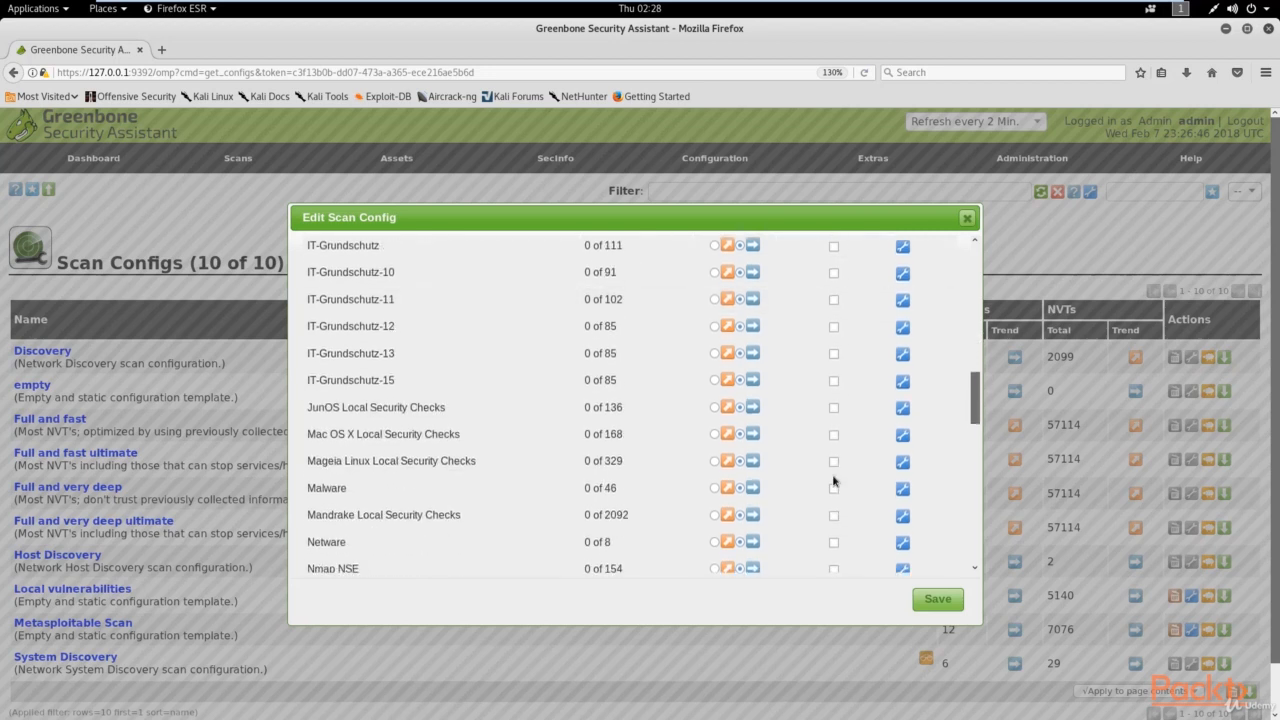
scroll(834, 480, "down", 3)
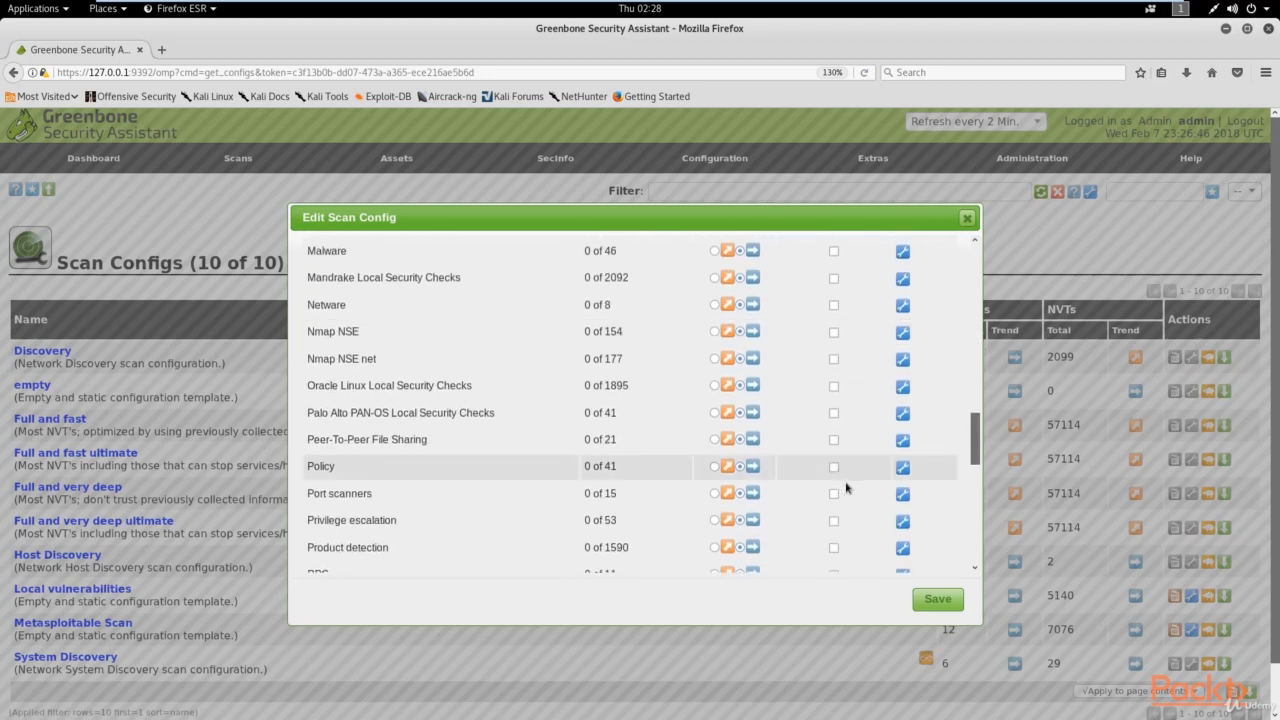
left_click(836, 494)
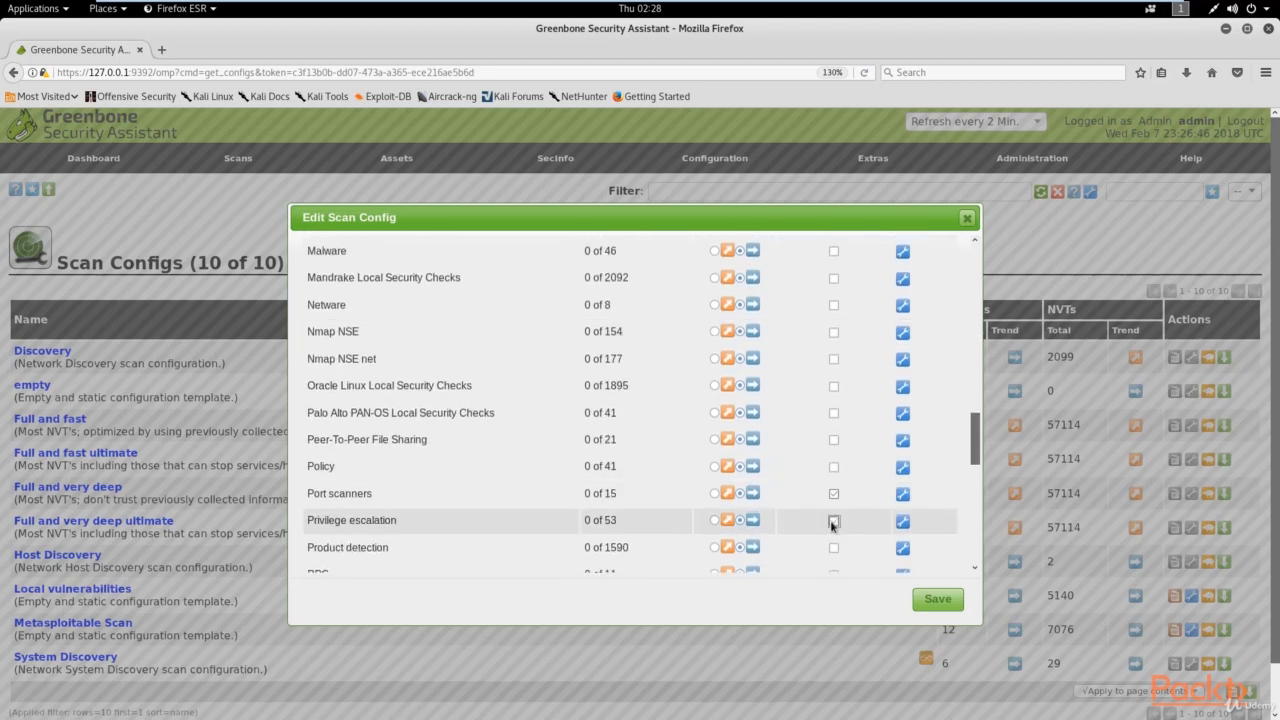
left_click(834, 522)
scroll(834, 531, "down", 2)
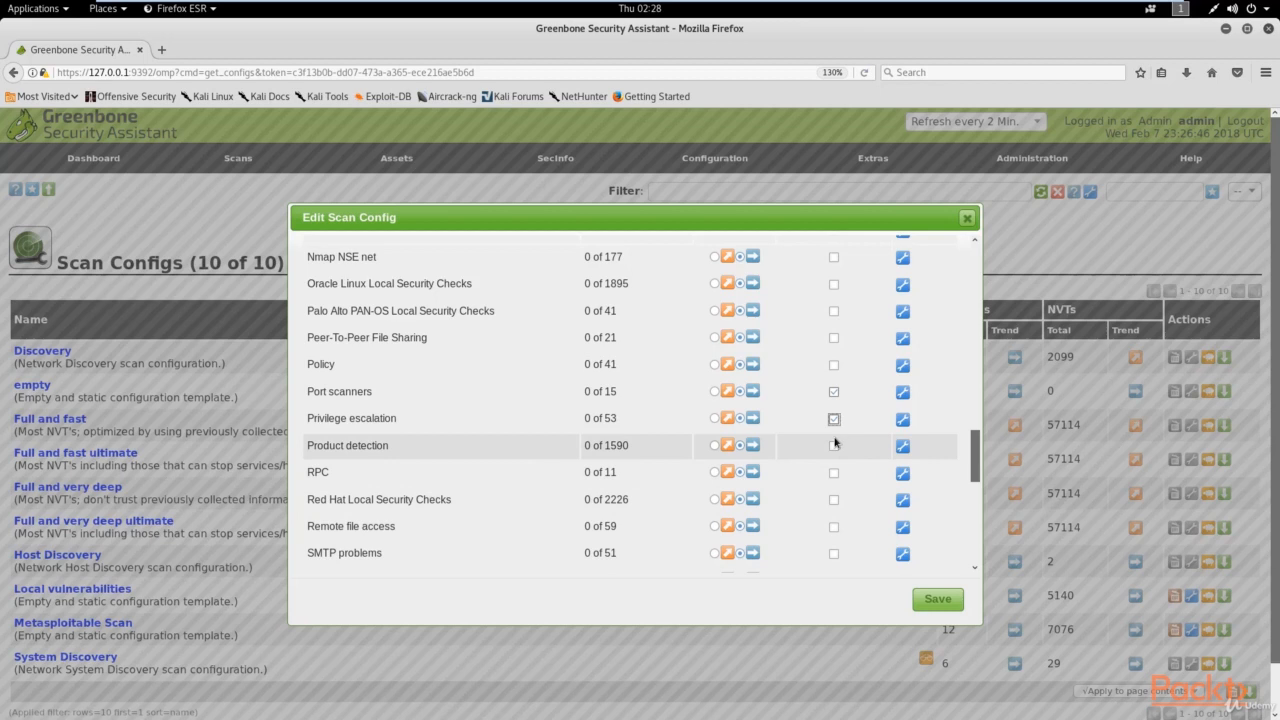
scroll(835, 443, "down", 3)
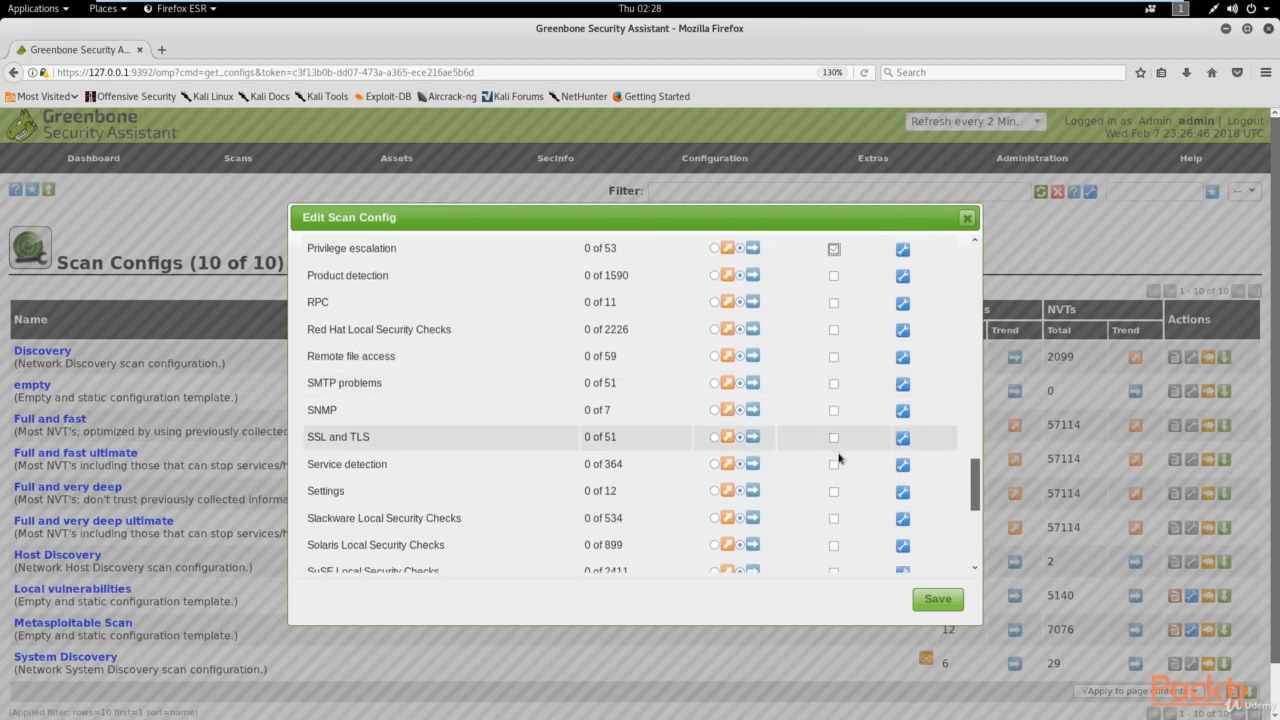
left_click(836, 465)
left_click(834, 412)
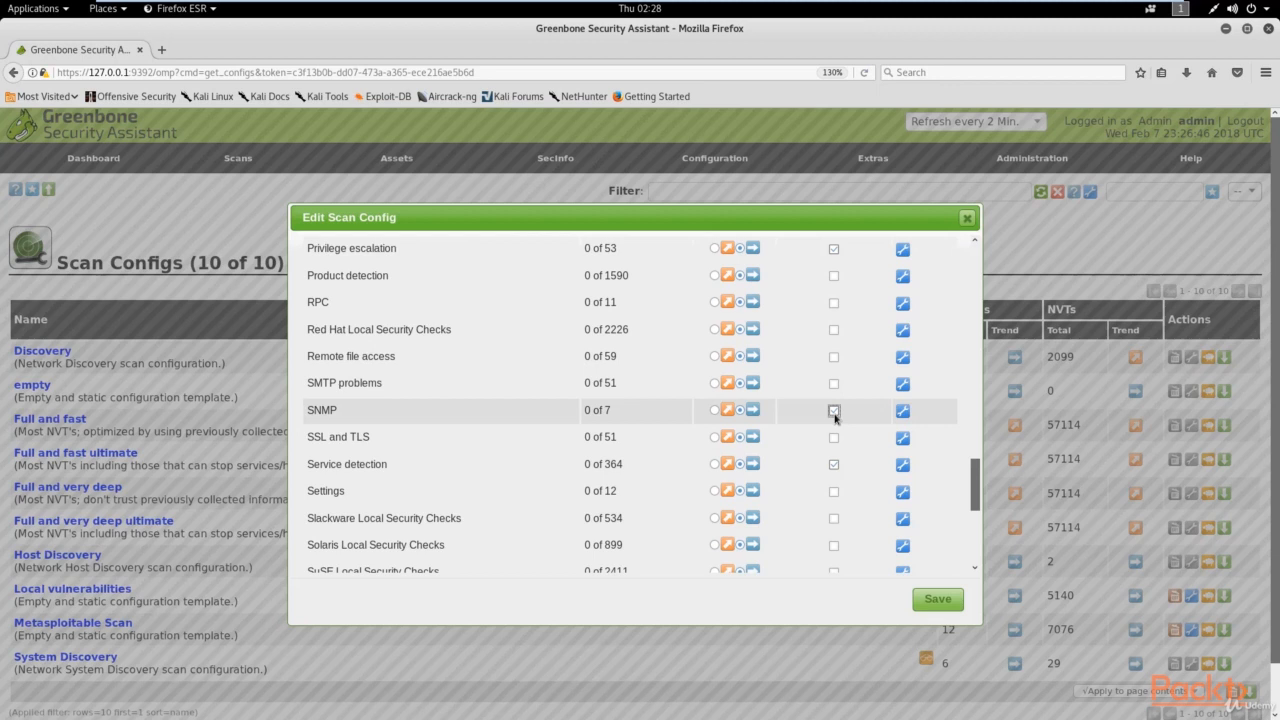
scroll(834, 418, "down", 3)
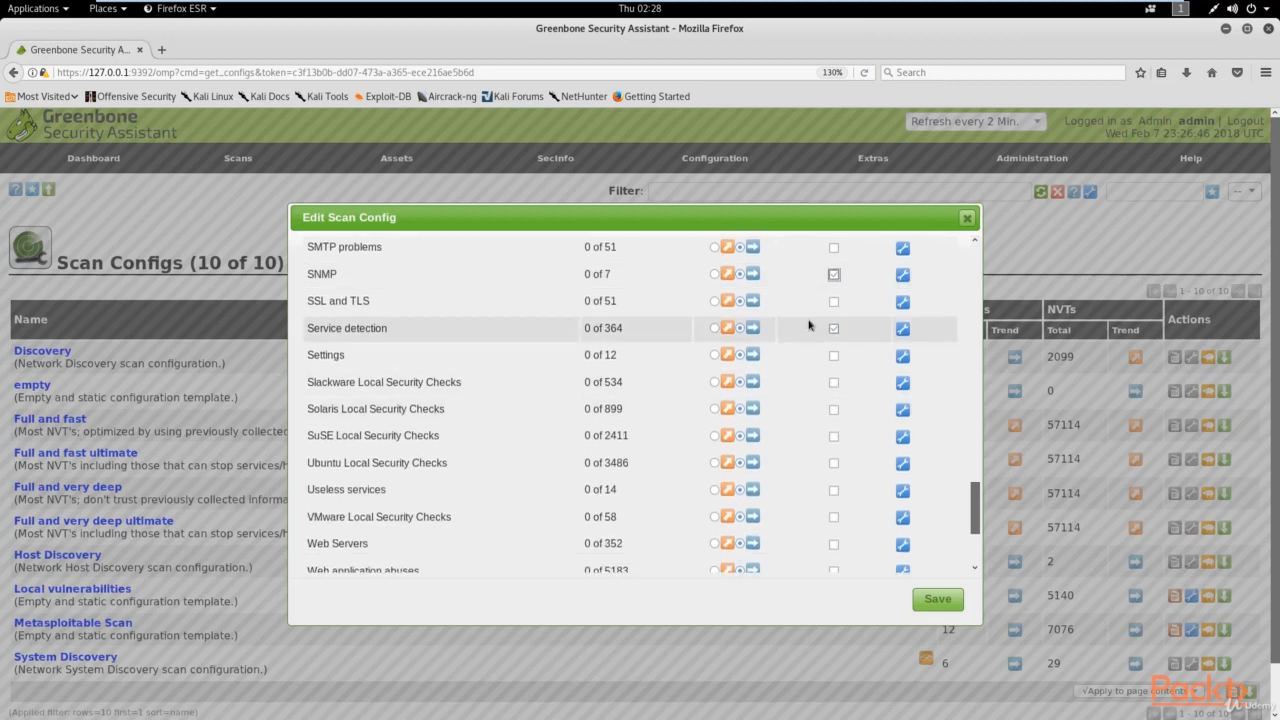
scroll(823, 414, "down", 3)
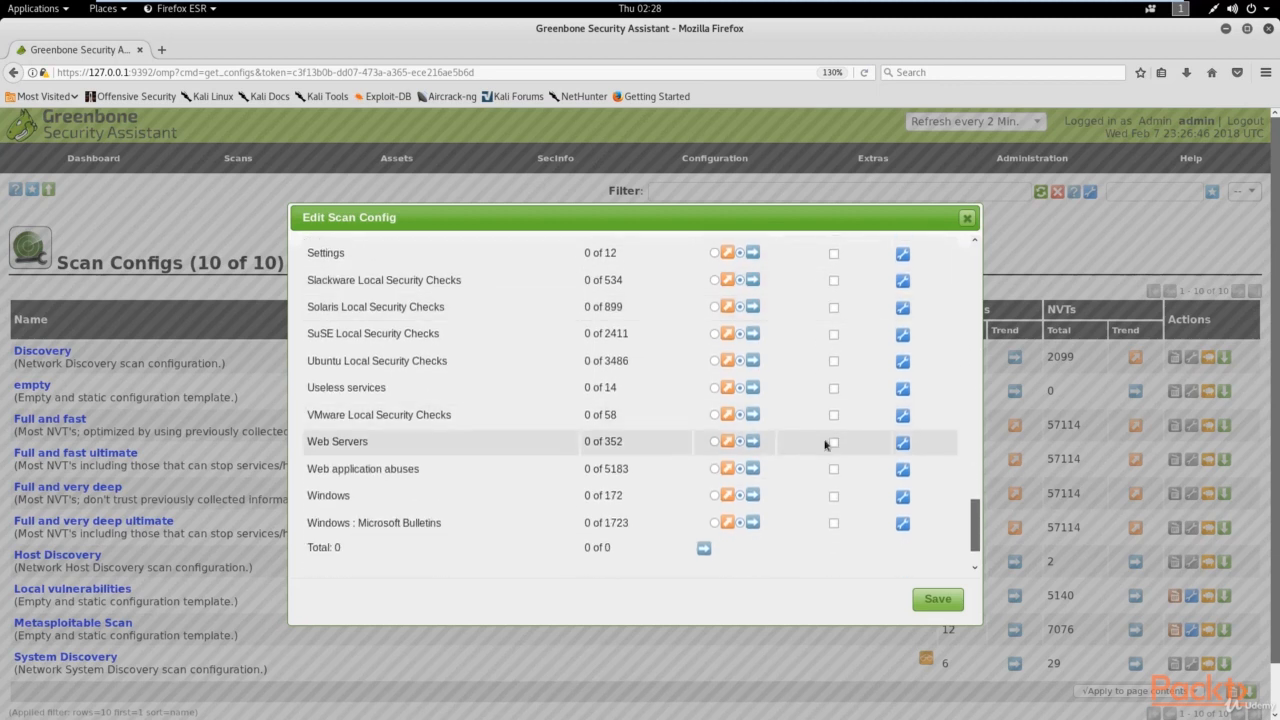
left_click(832, 443)
scroll(832, 443, "down", 2)
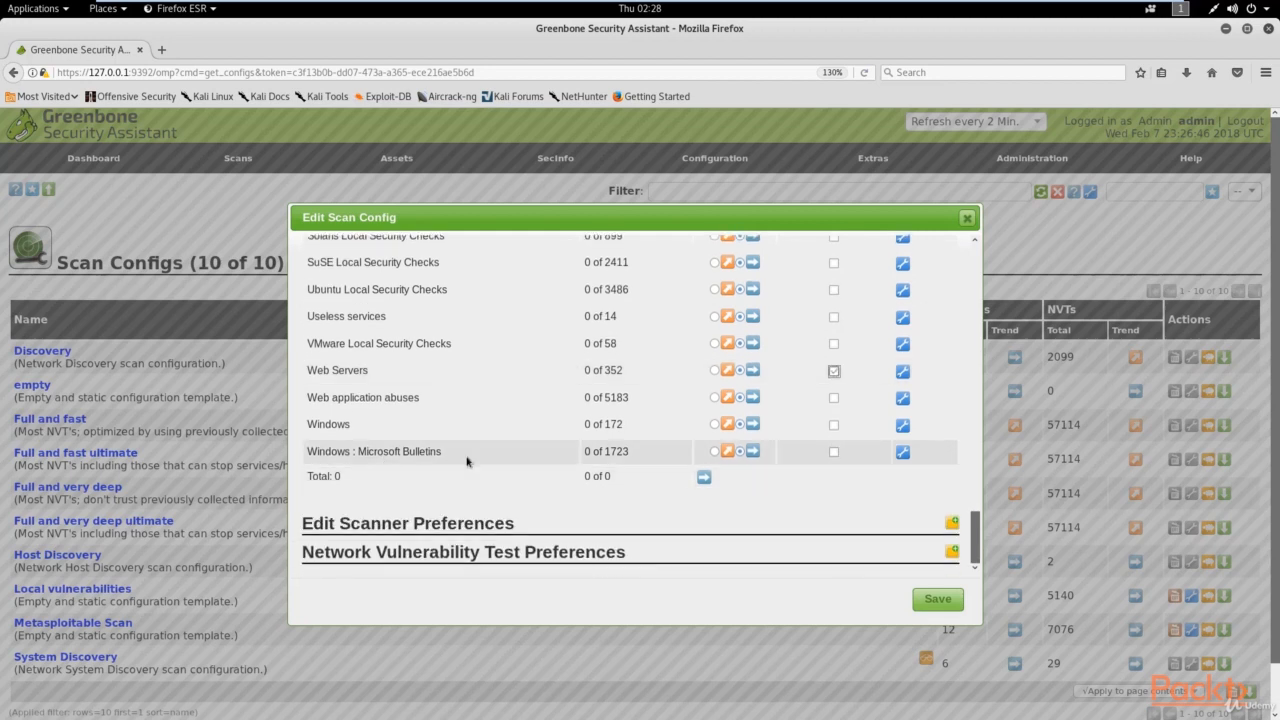
left_click(834, 453)
scroll(834, 453, "up", 20)
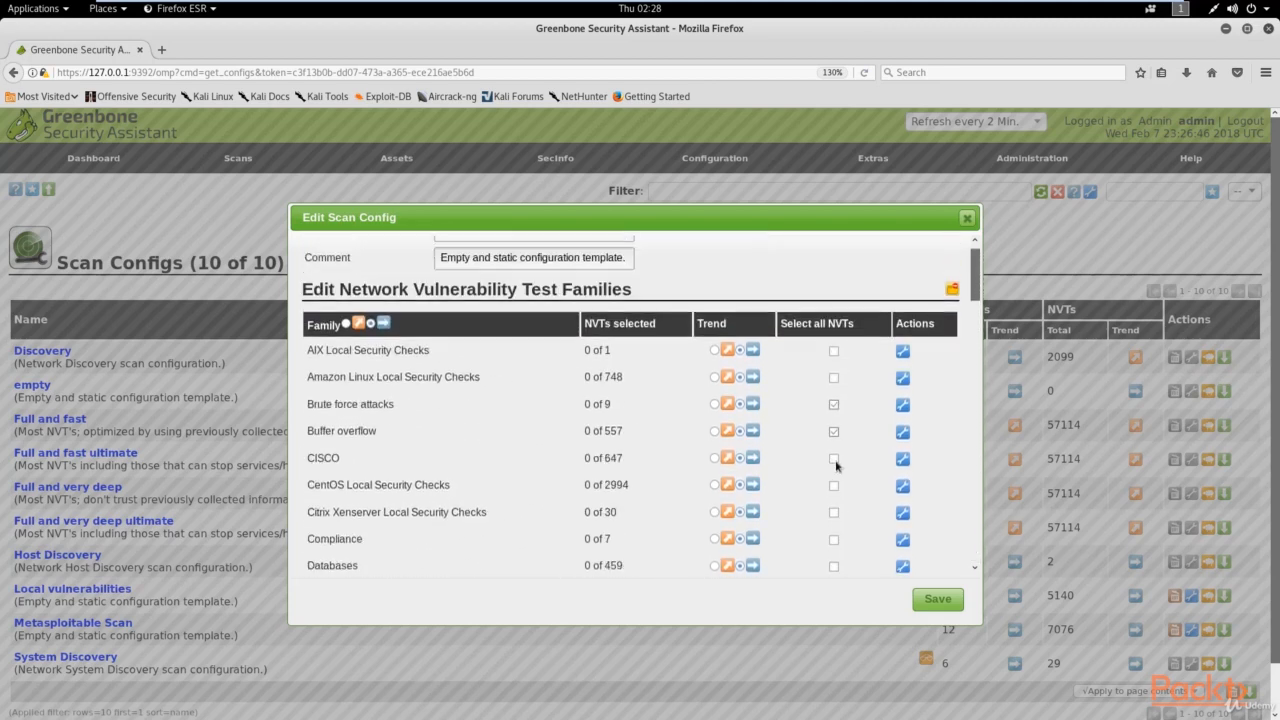
scroll(836, 465, "up", 1)
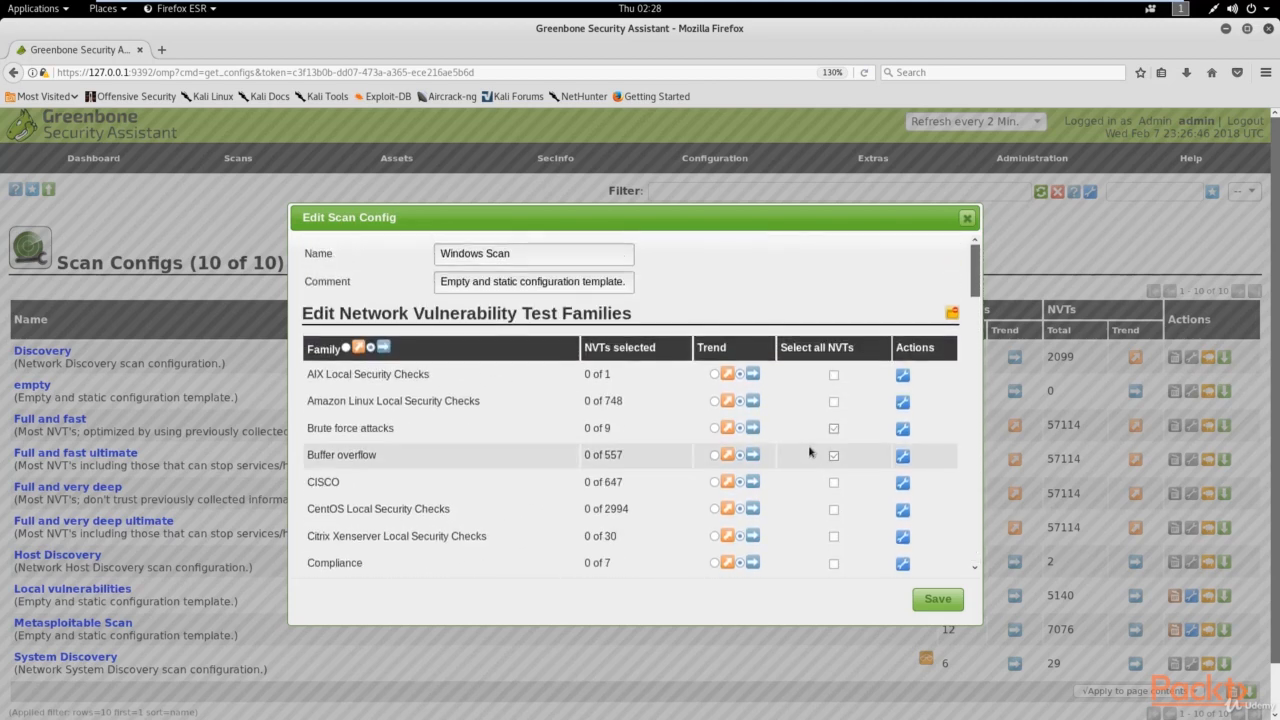
Step: Save the Windows Scan config and review the Scan Configs list
left_click(928, 604)
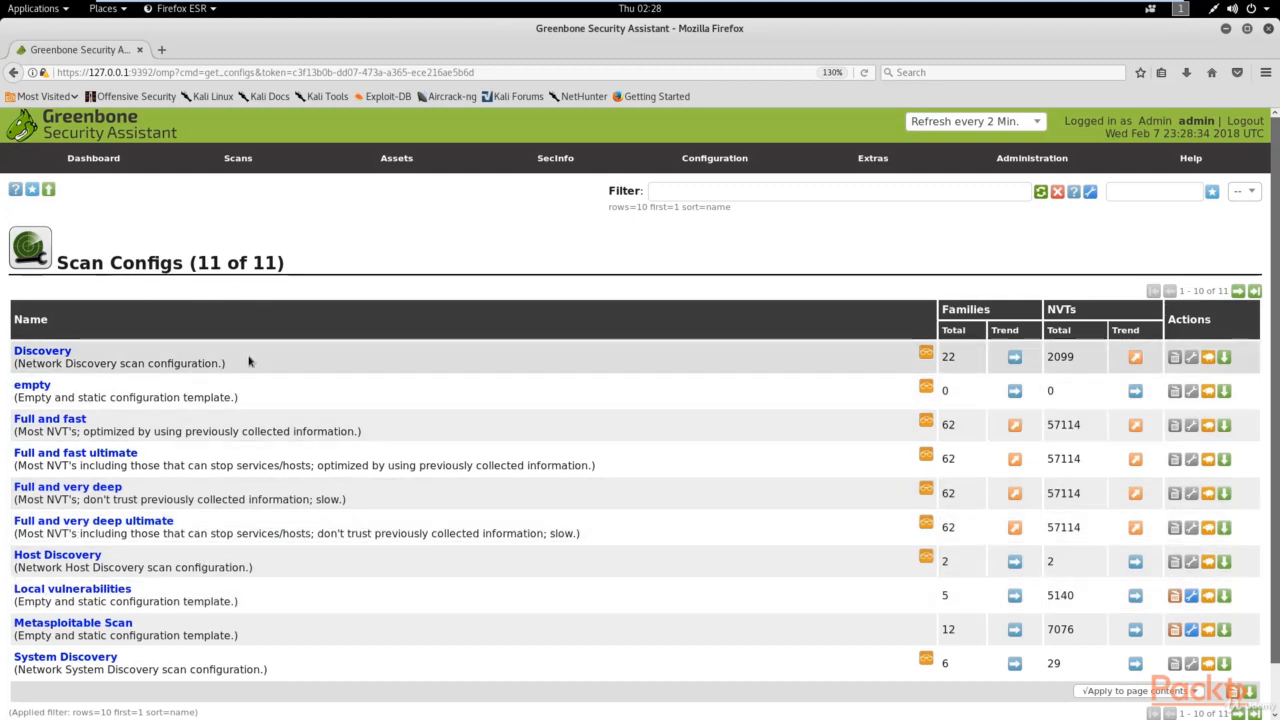
scroll(223, 489, "down", 1)
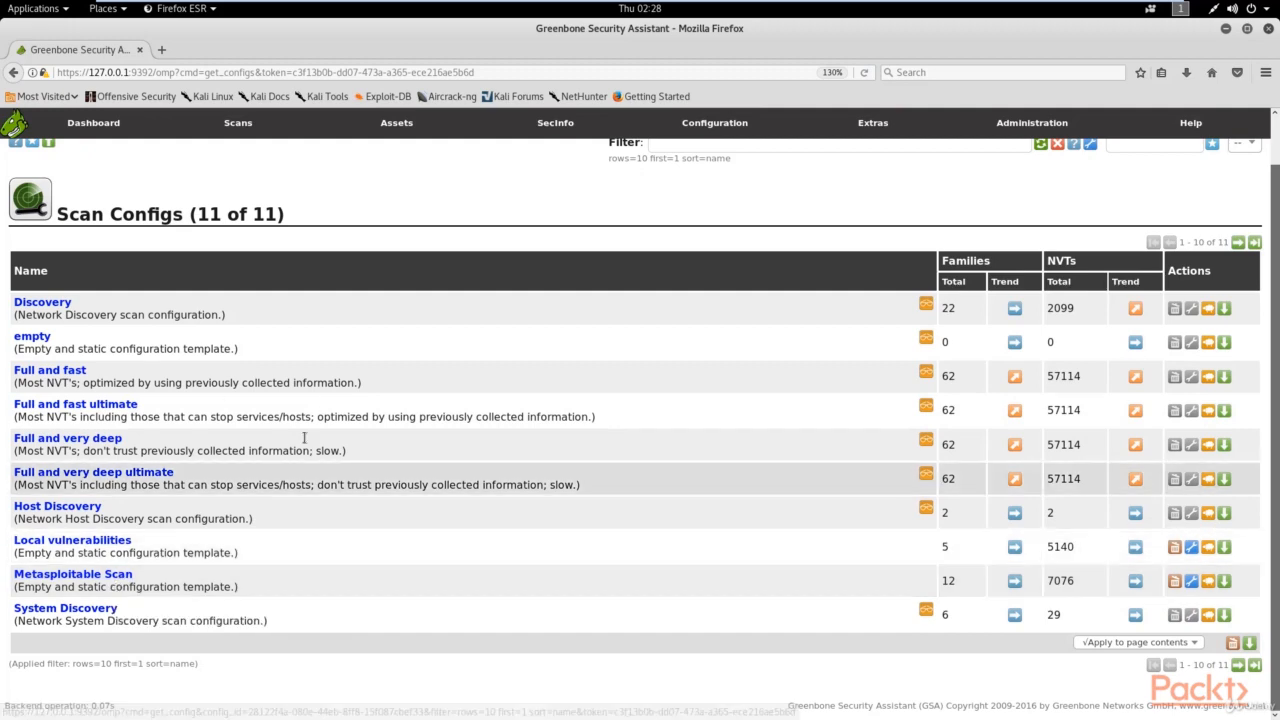
scroll(740, 112, "up", 1)
Step: Reload the Scan Configs page, now showing 11 configurations, and go to Configuration > Targets
left_click(864, 72)
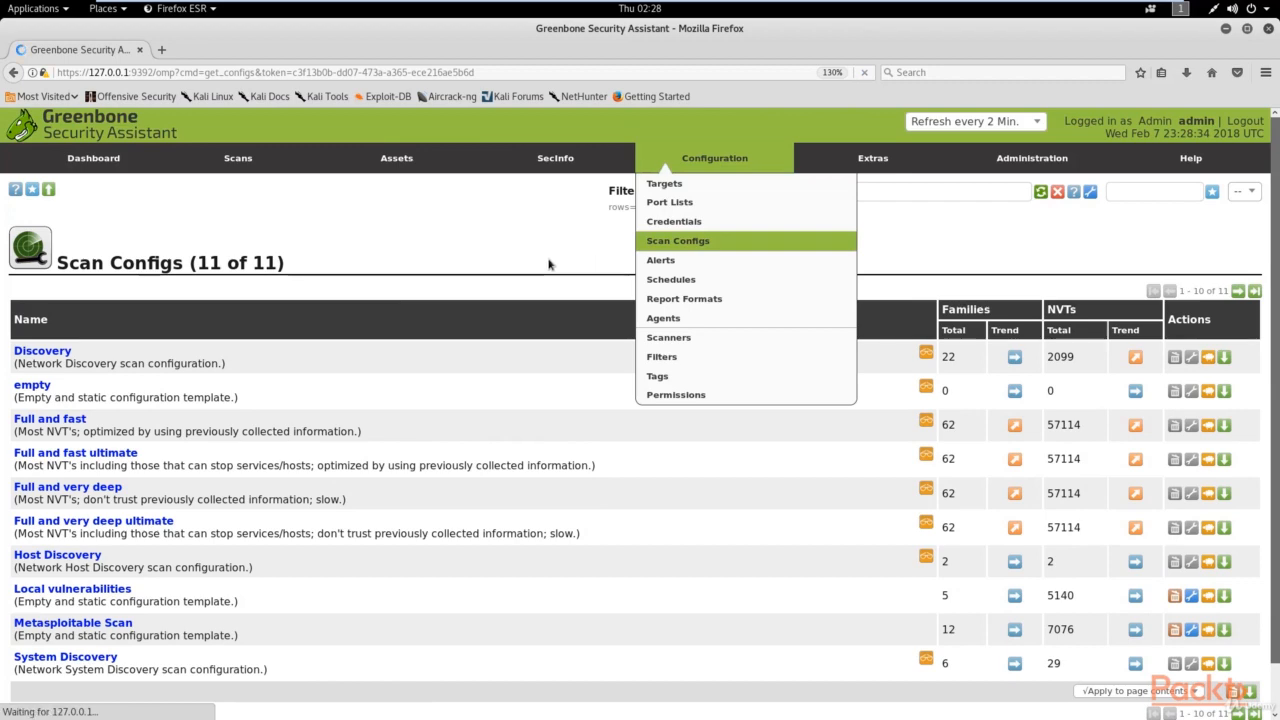
scroll(521, 270, "down", 1)
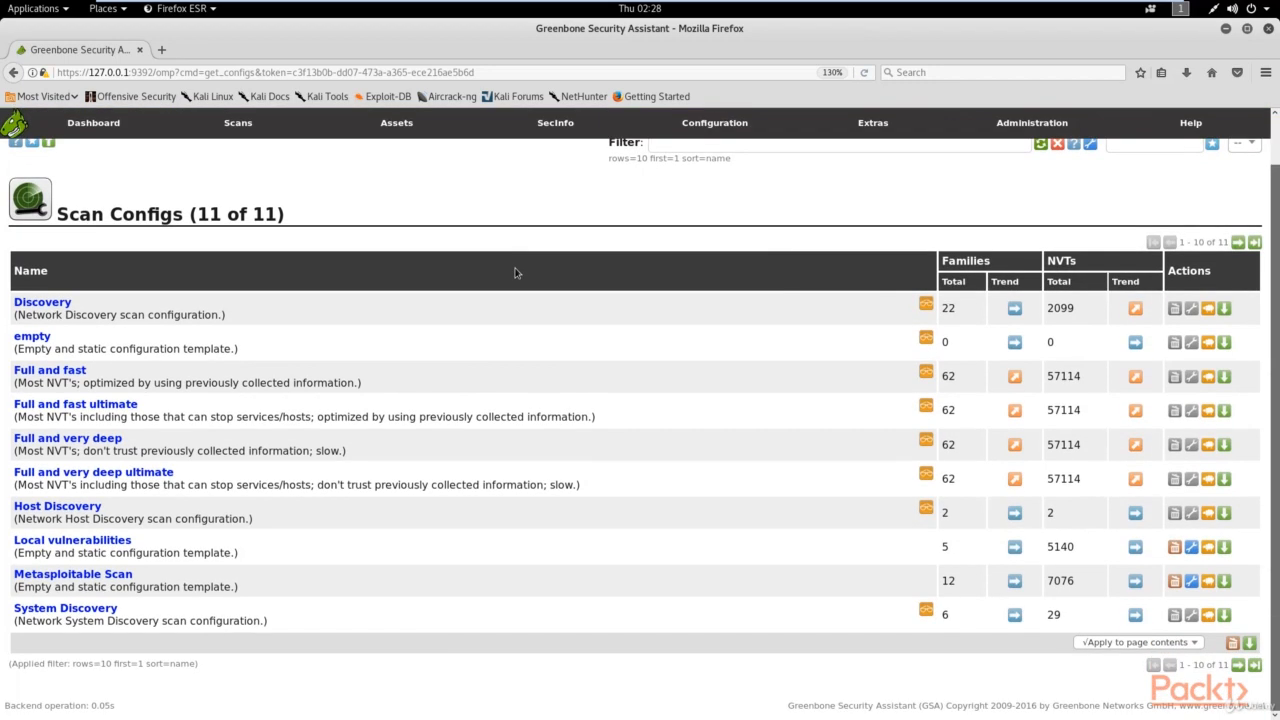
scroll(490, 260, "up", 1)
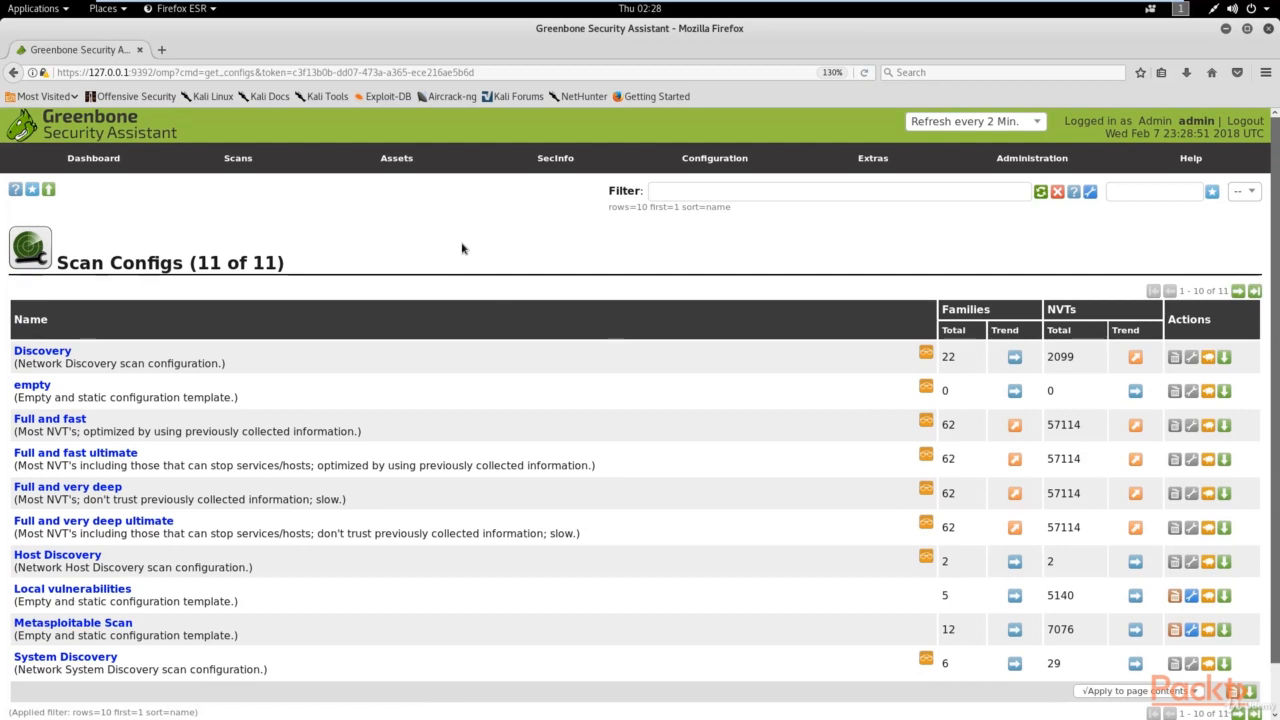
mouse_move(702, 170)
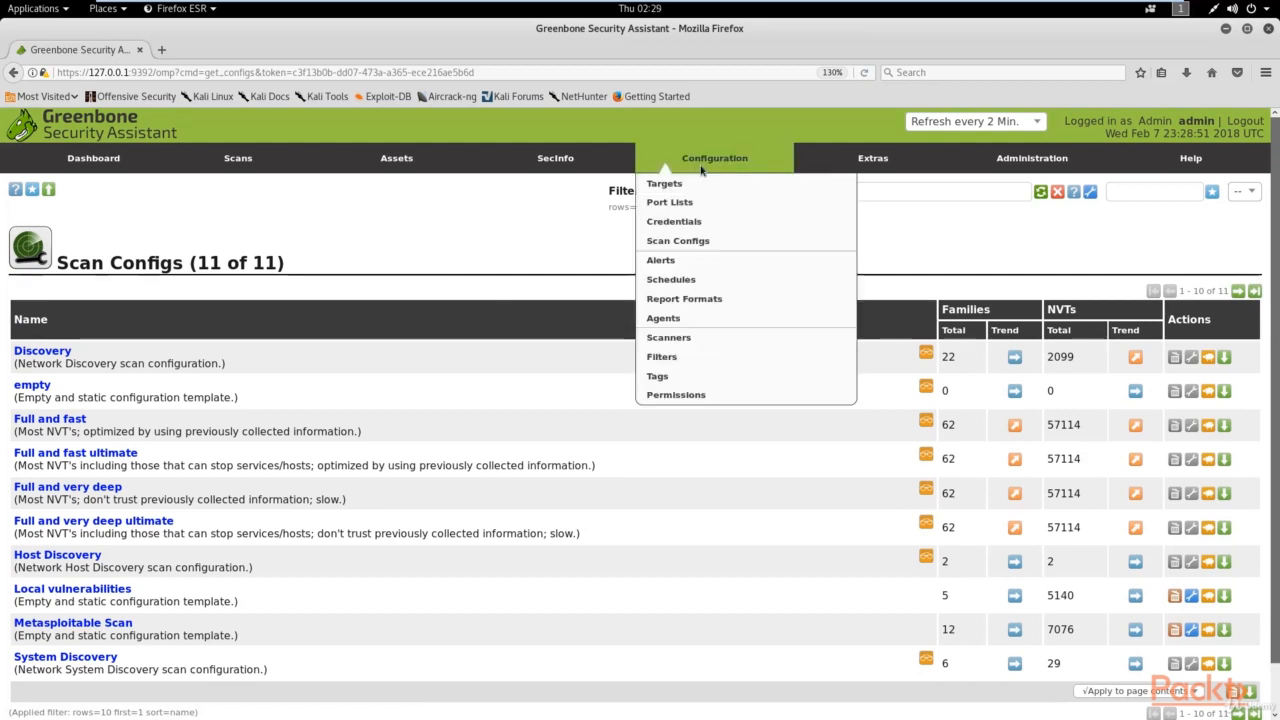
left_click(666, 185)
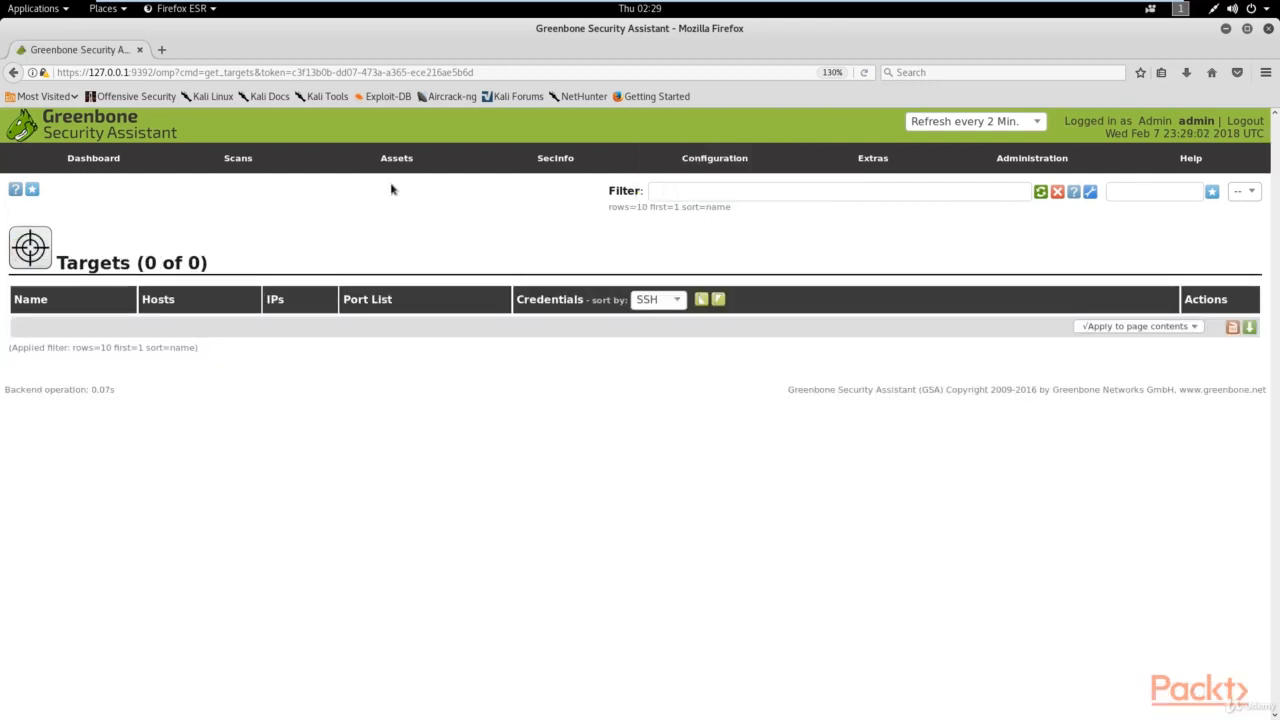
Step: Log in to the Metasploitable2 VM console with its username and password
mouse_move(663, 5)
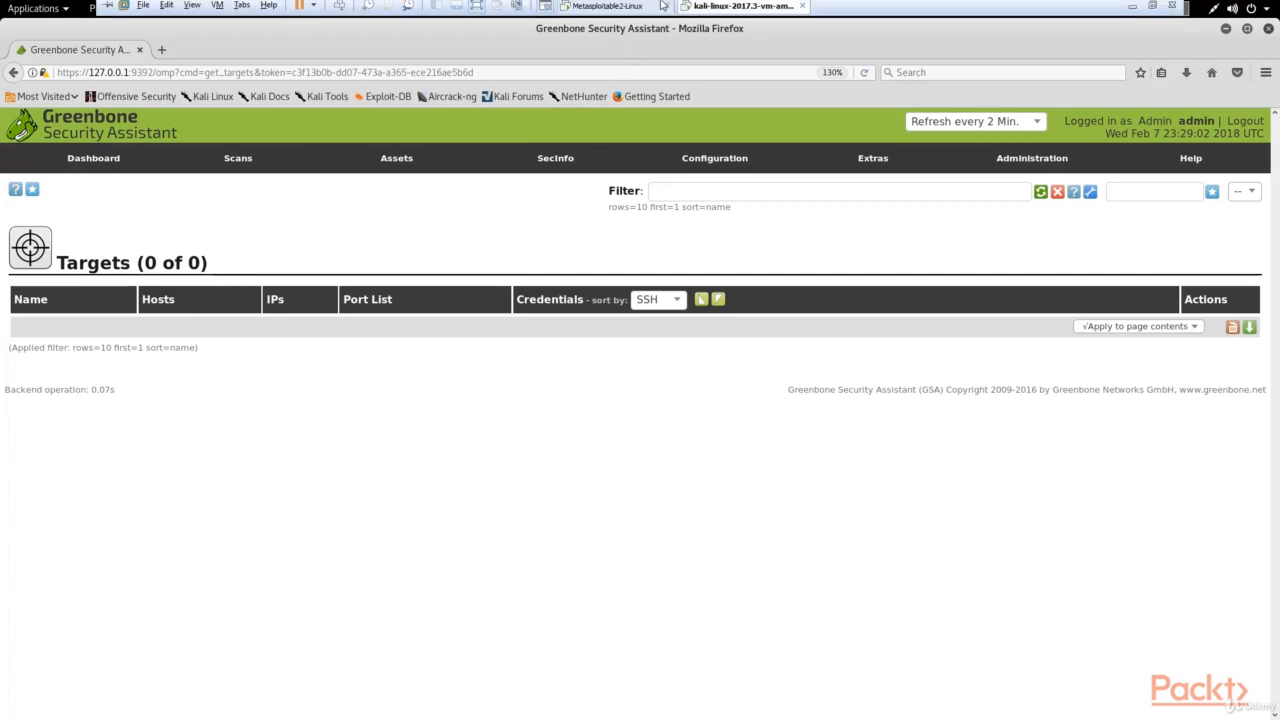
left_click(618, 10)
type("admin")
key("Return")
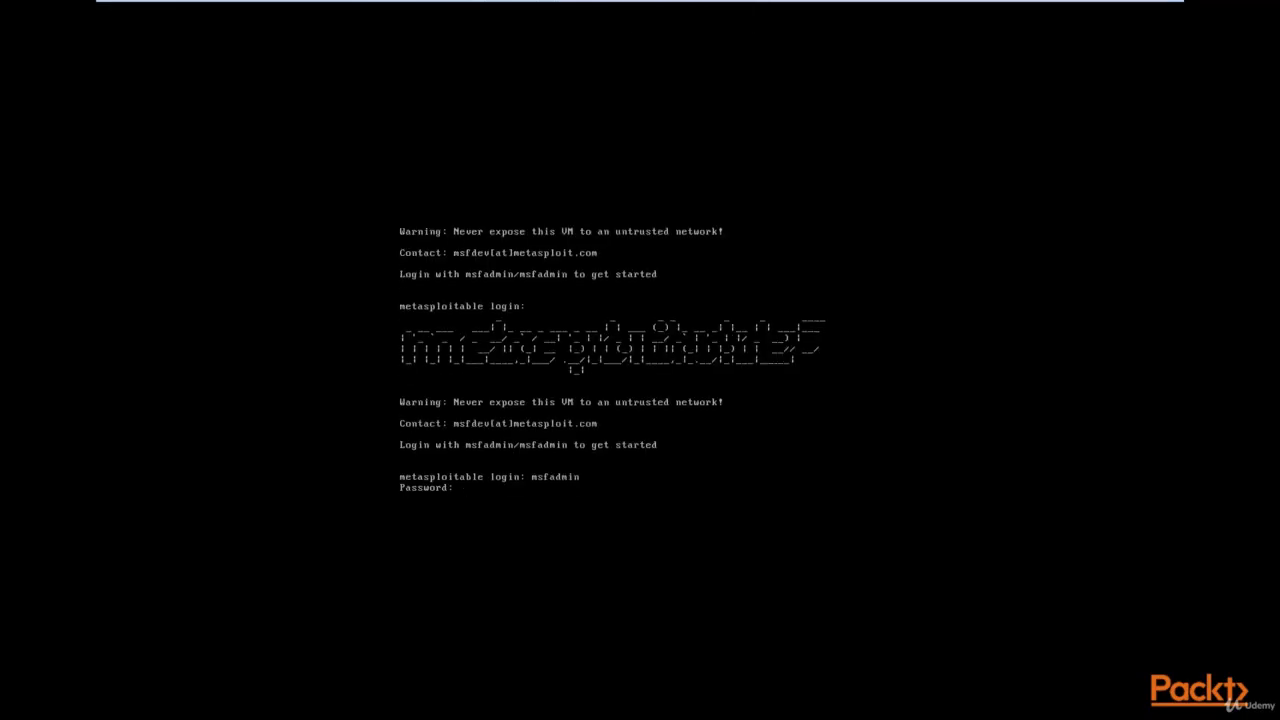
type("msfadmin")
key("Return")
Step: Run ifconfig to find eth0's address 192.168.1.101, then return to the Kali VM
type("ifconfig")
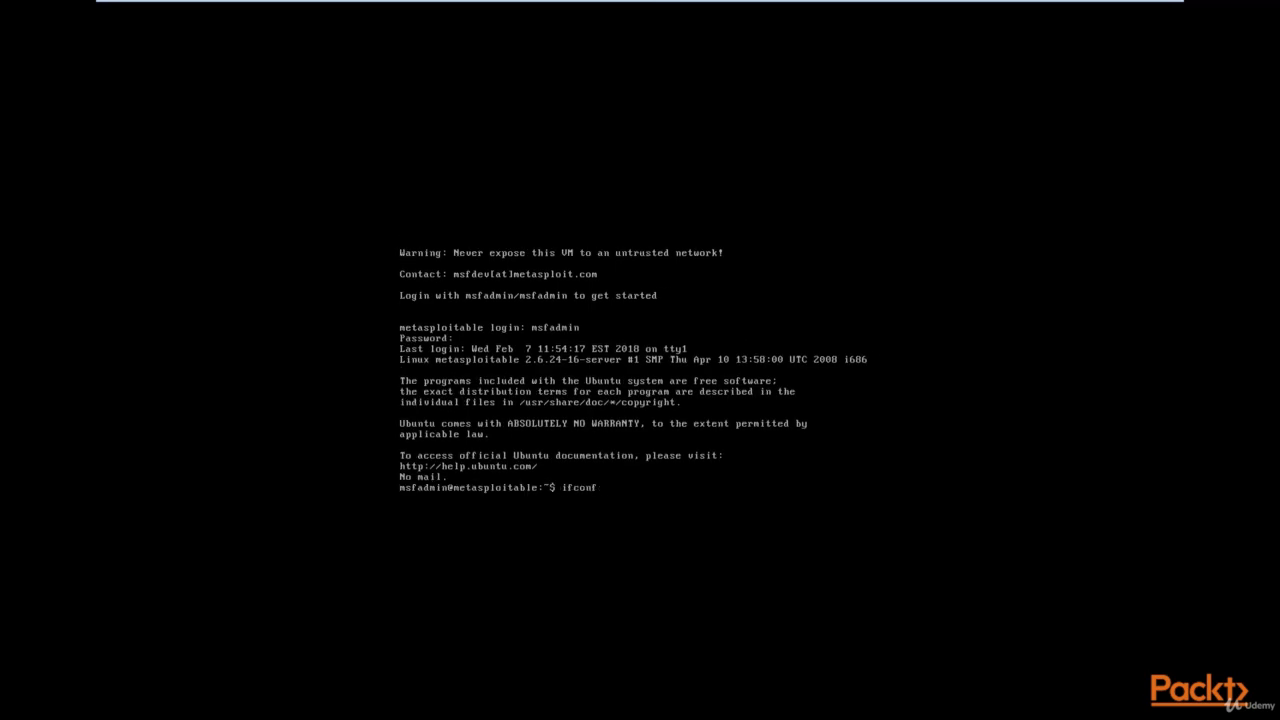
key("Return")
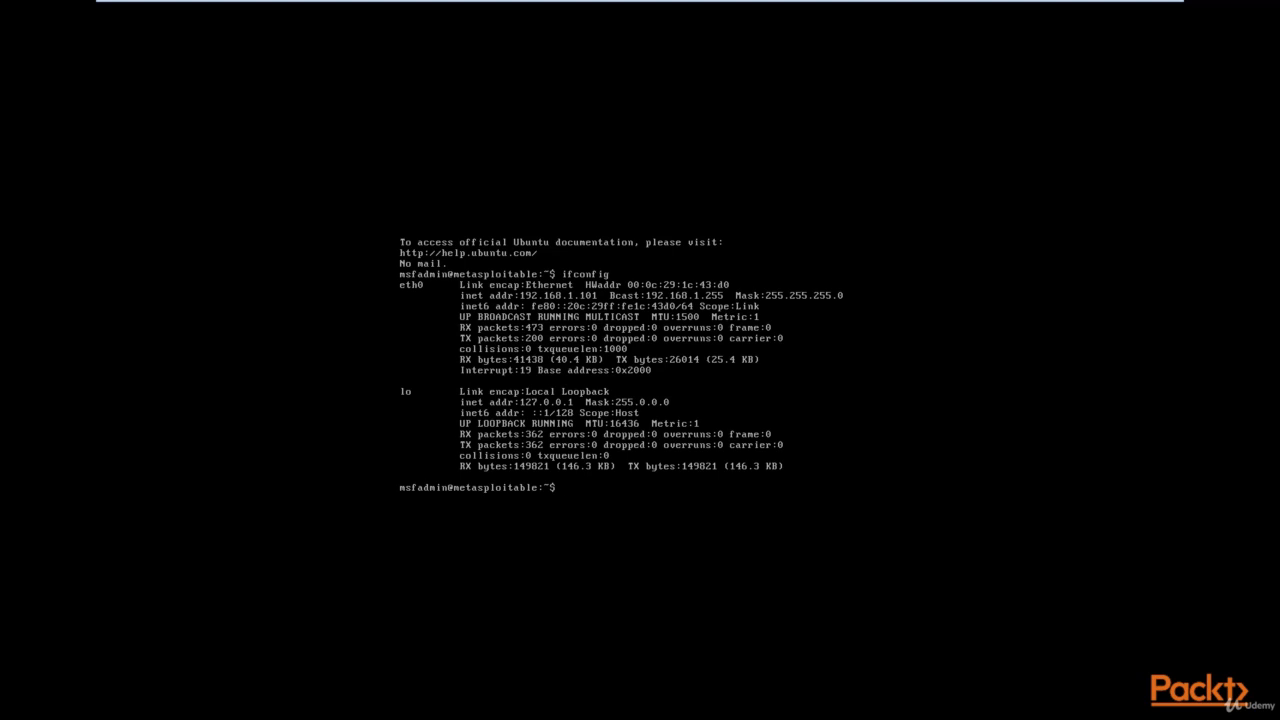
key("ctrl+alt")
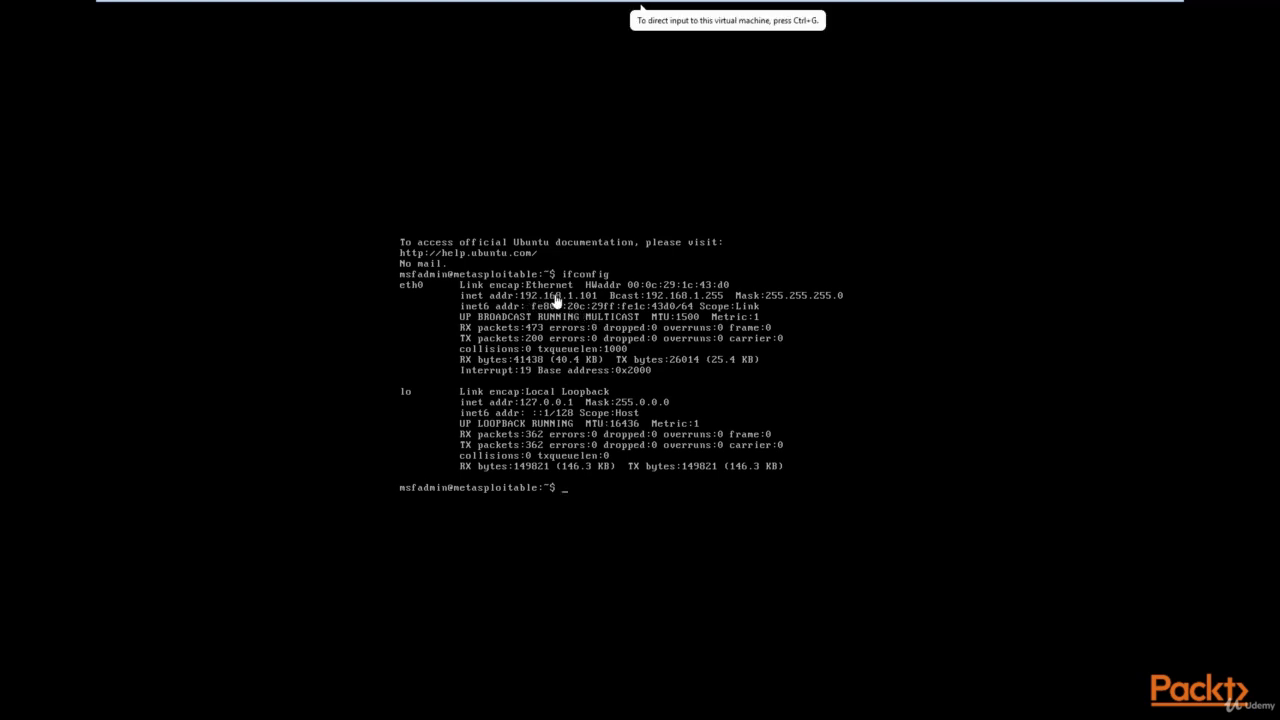
left_click(715, 9)
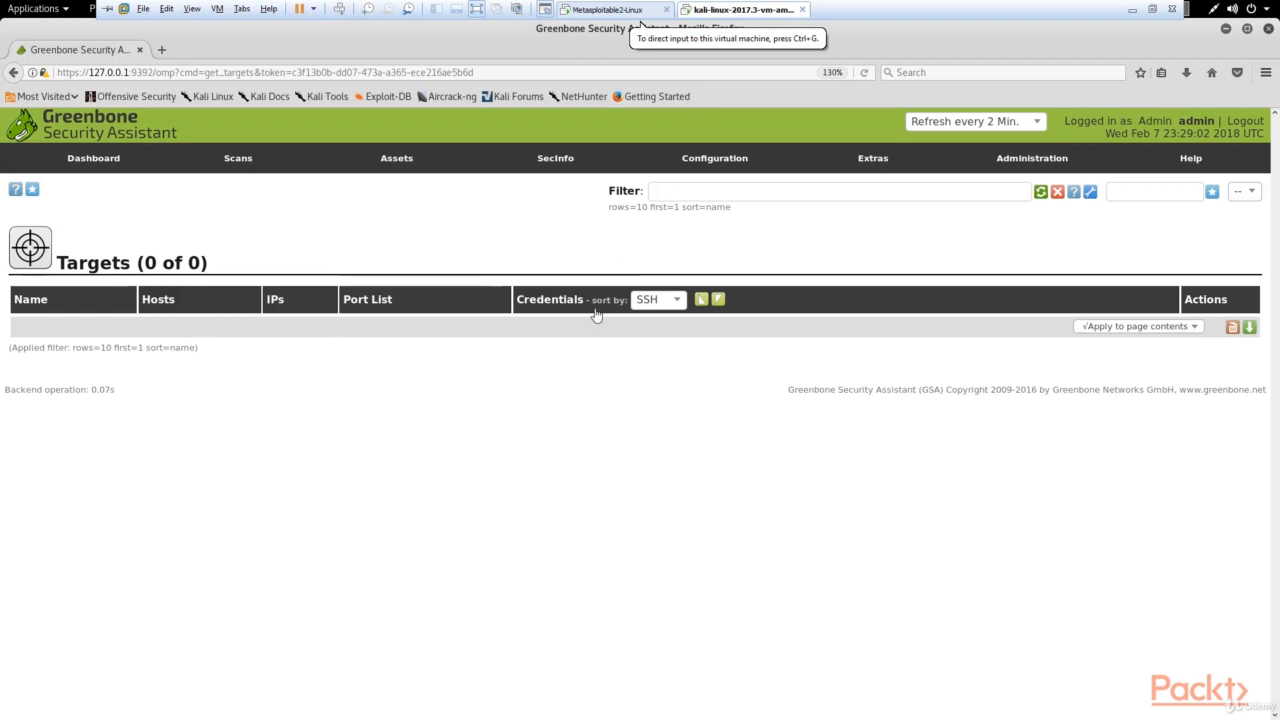
Step: Start a new target named 'Metasploitable2'
left_click(33, 191)
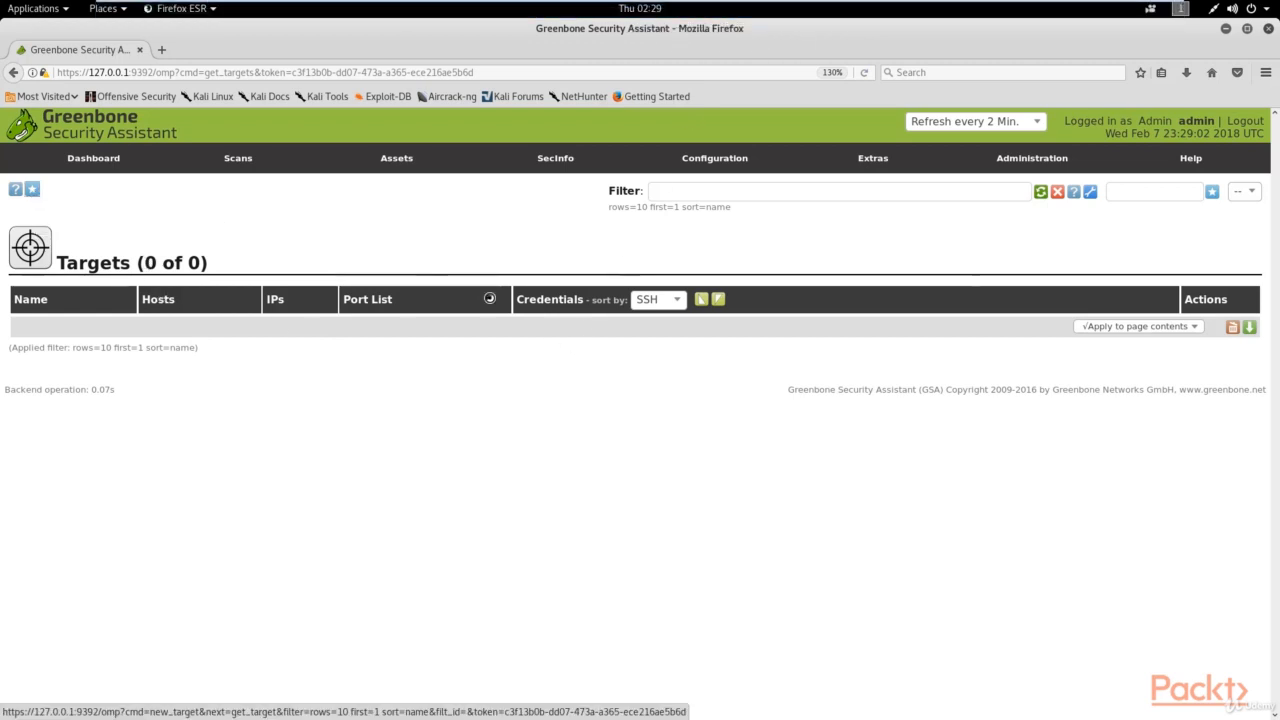
key("ctrl+a")
type("Metas")
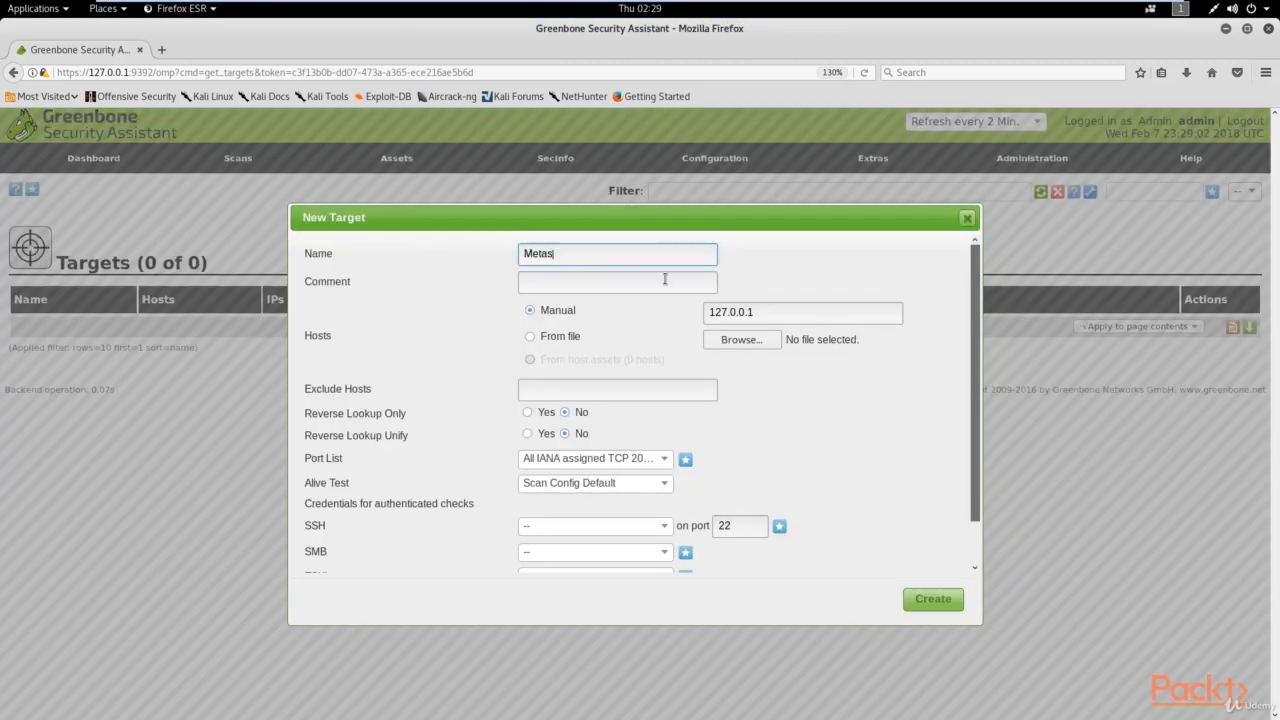
type("ploitable")
key("BackSpace")
type("2")
left_click(553, 286)
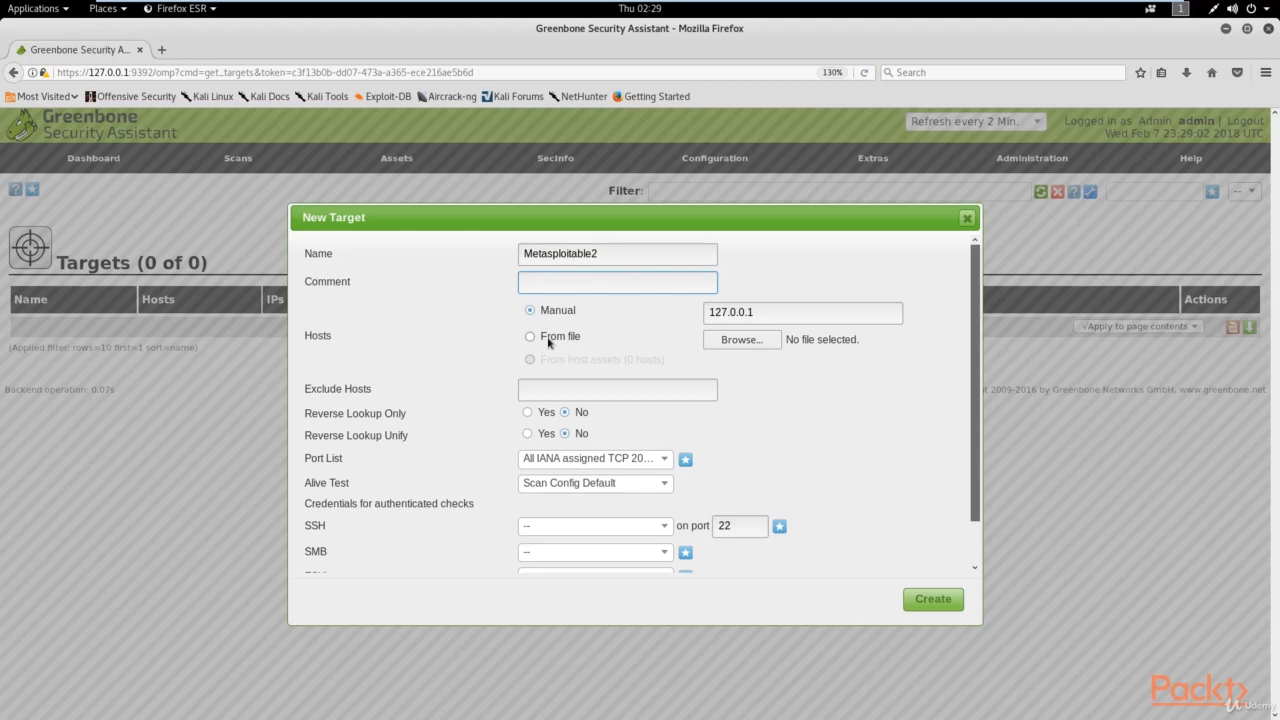
Step: Set the host to 192.168.1.101, keep the default alive test, and create the target
left_click_drag(778, 319, 702, 311)
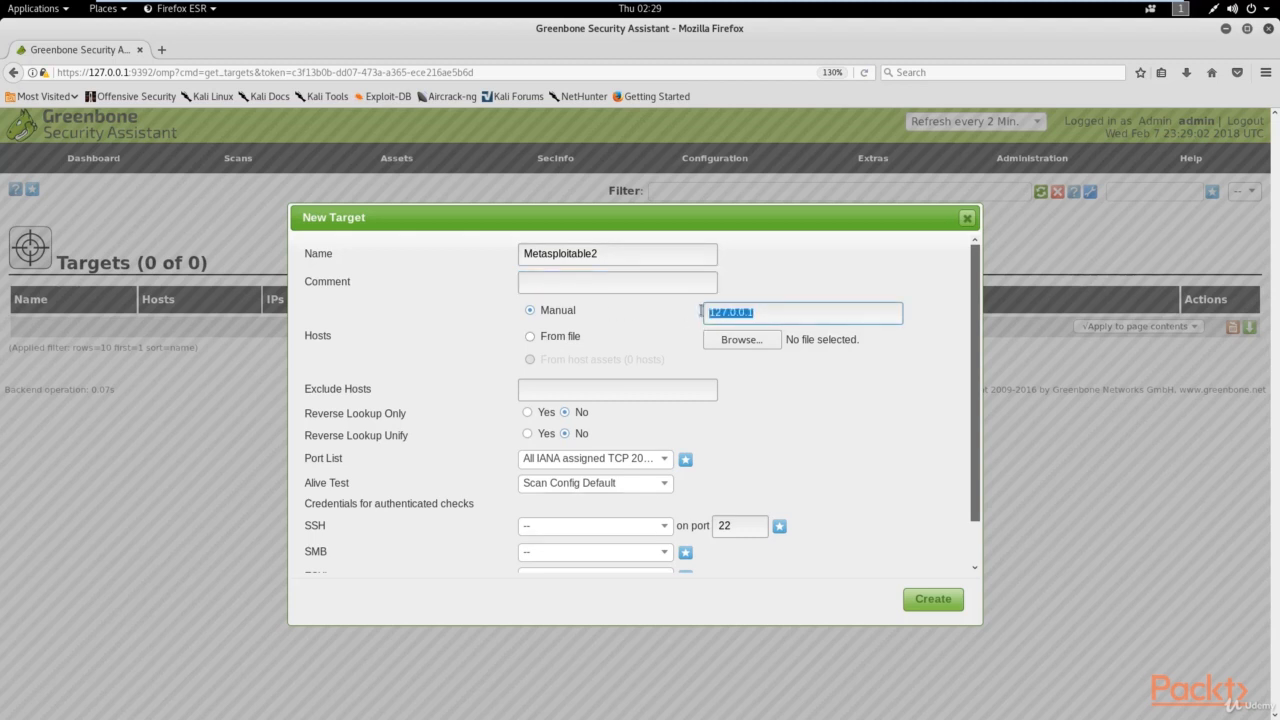
type("192.168.1.101")
scroll(655, 401, "down", 1)
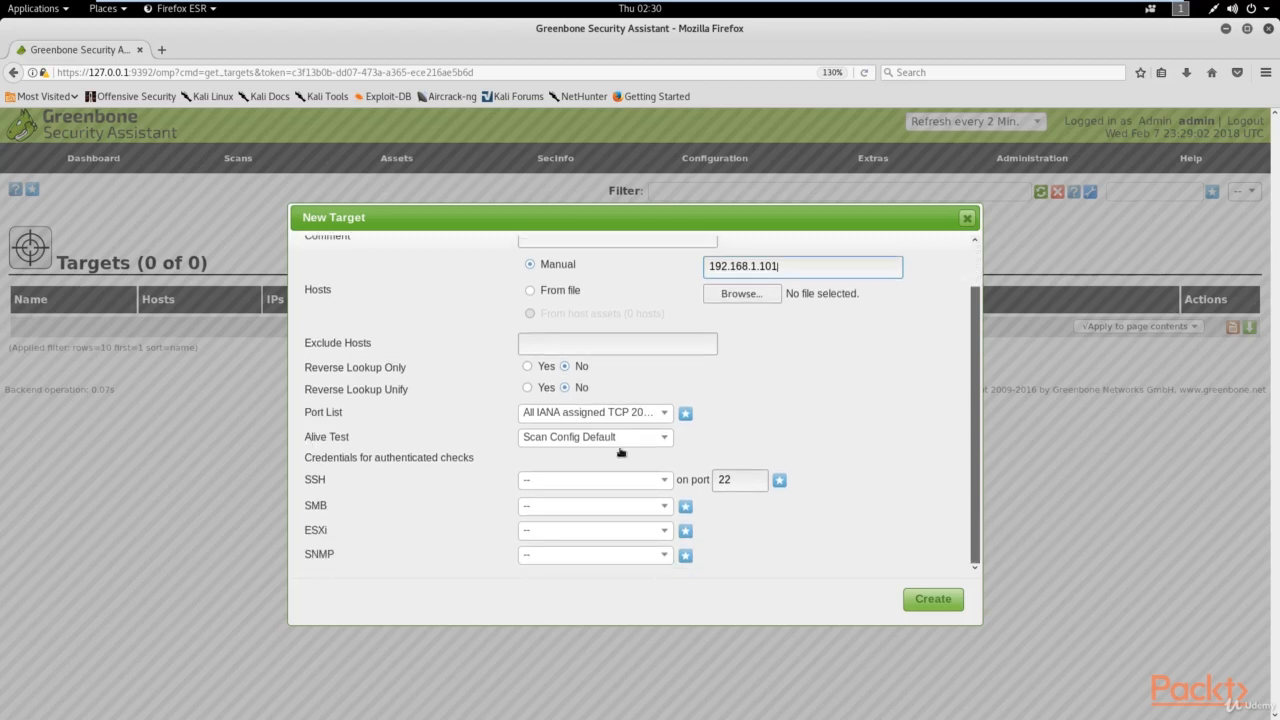
left_click(564, 444)
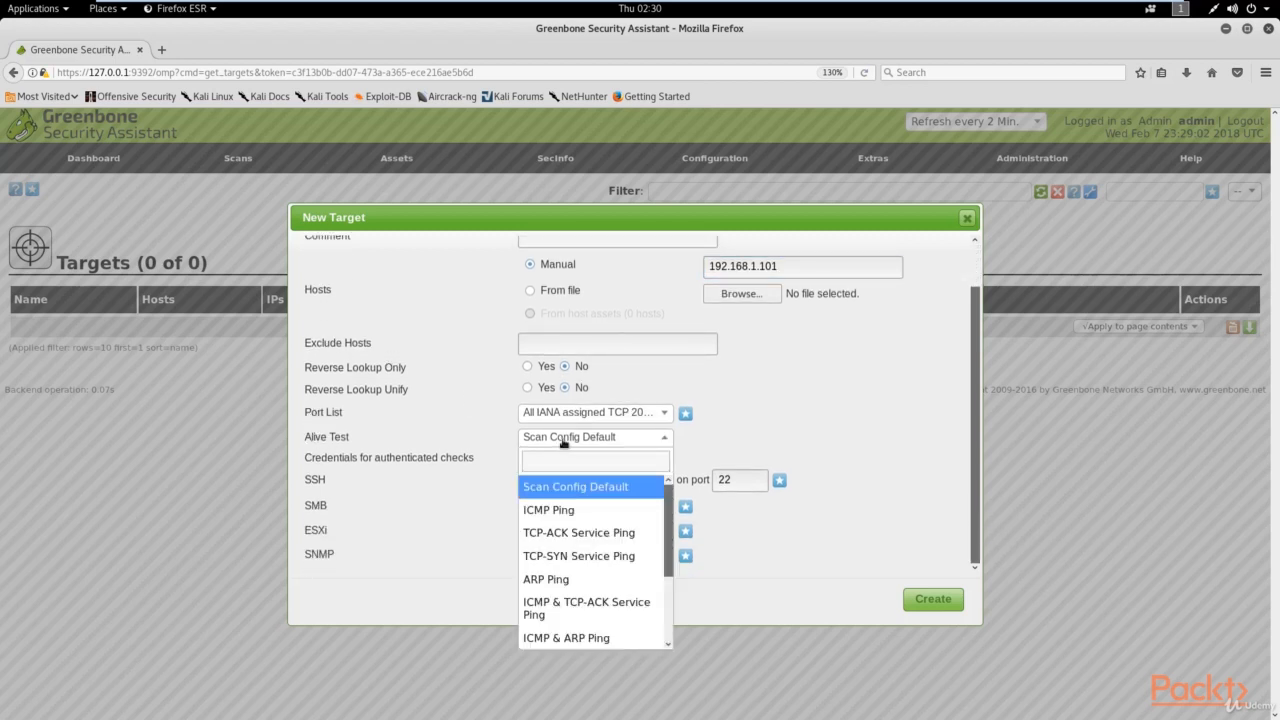
left_click(564, 444)
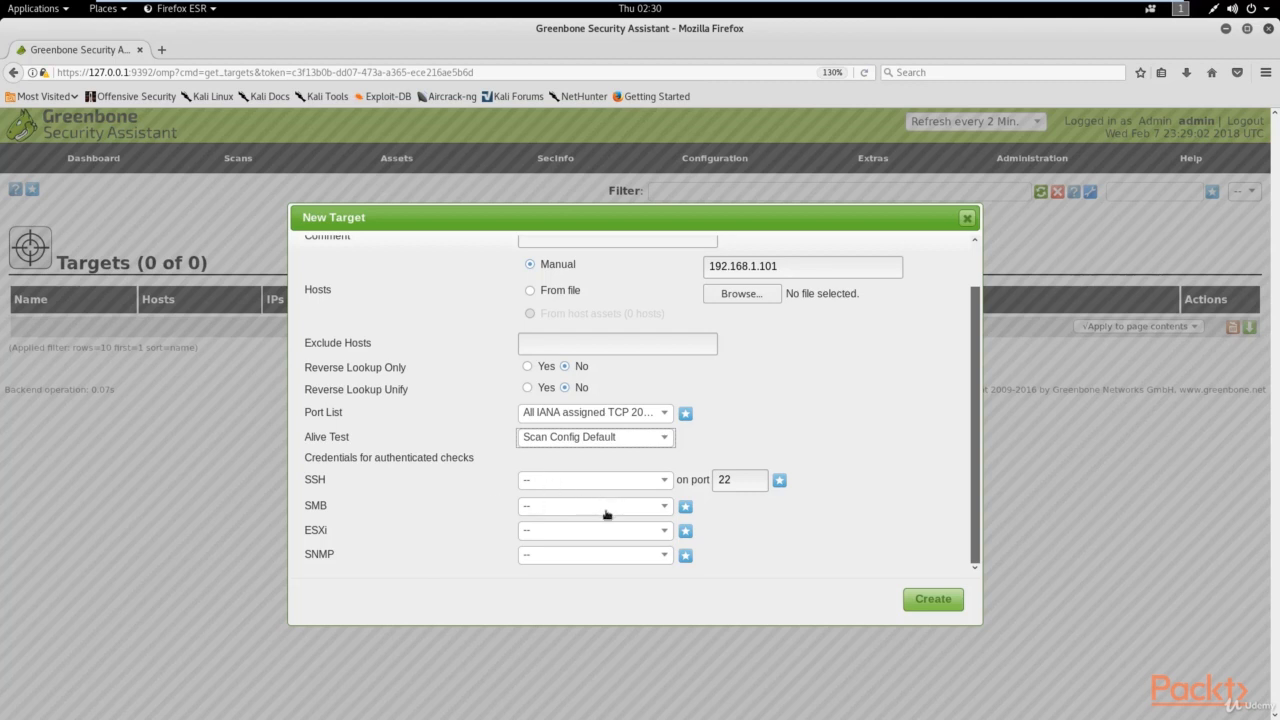
left_click(930, 602)
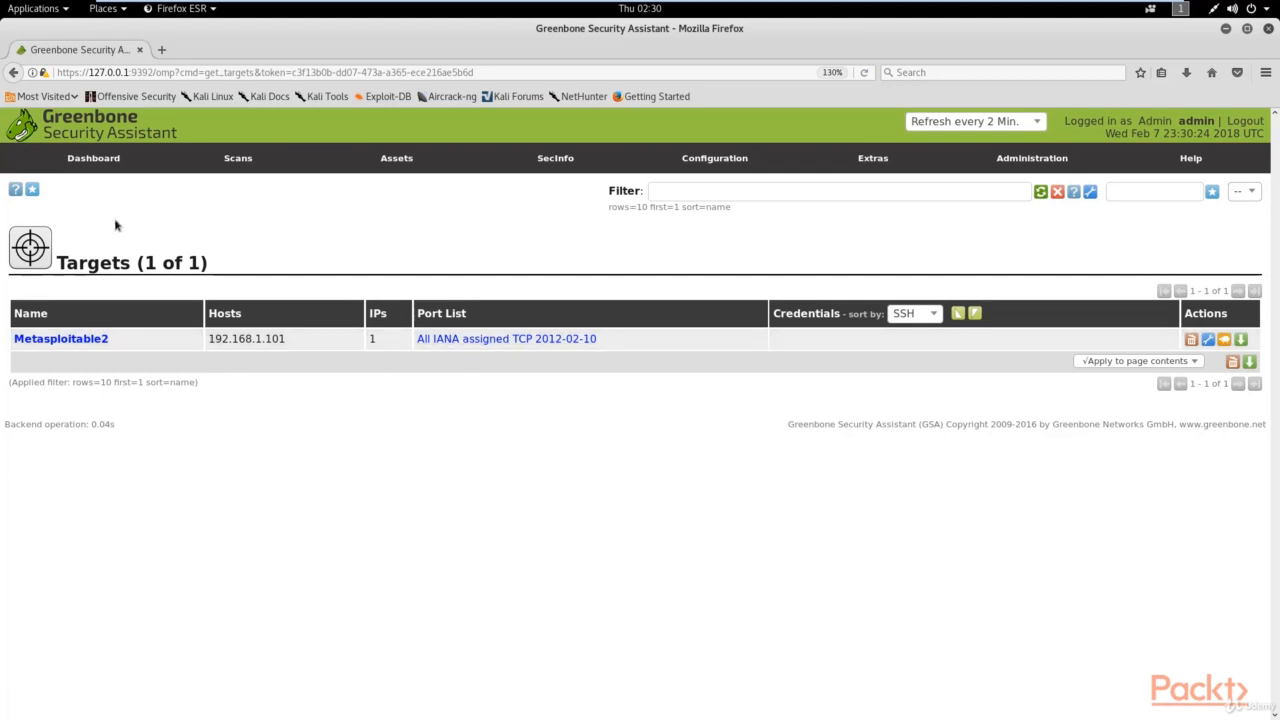
Step: Start another new target named 'Windows' and place the cursor in the Hosts field
left_click(32, 190)
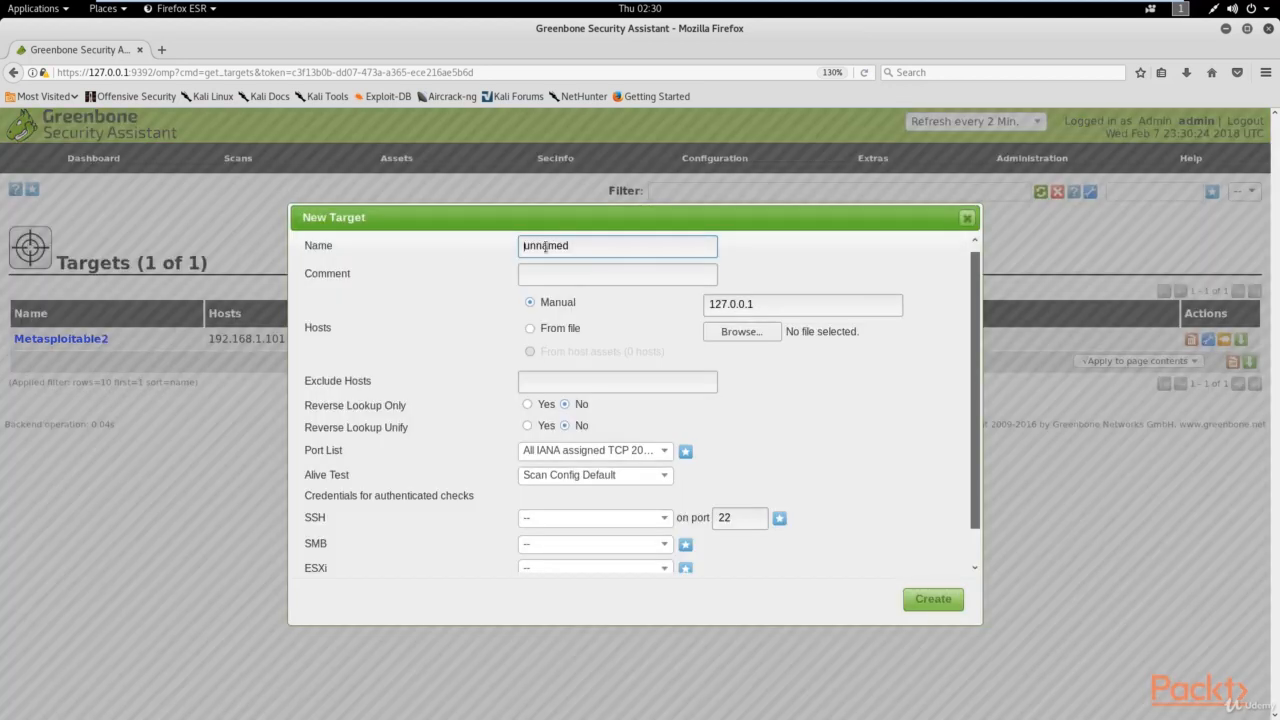
left_click_drag(575, 246, 465, 245)
type("Windows")
left_click(600, 275)
left_click(775, 300)
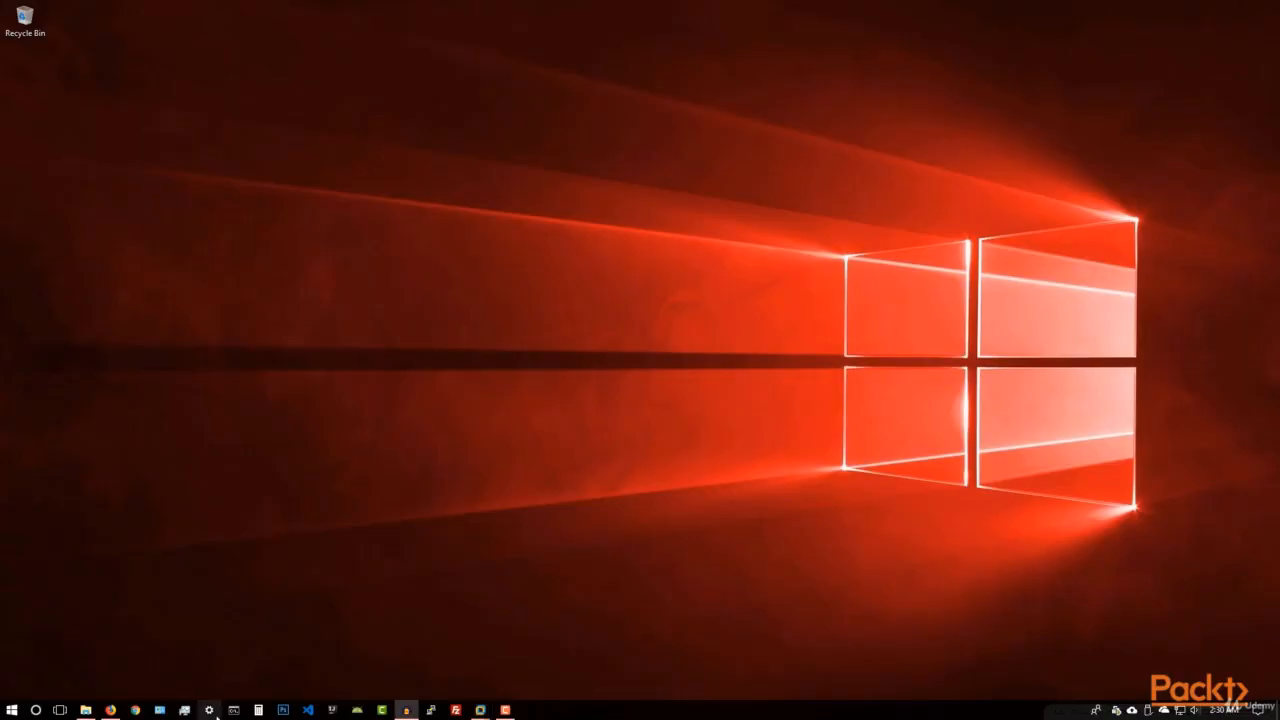
Step: Try running ipconfig in a Command Prompt, then close it after the error
left_click(233, 710)
left_click_drag(451, 70, 646, 138)
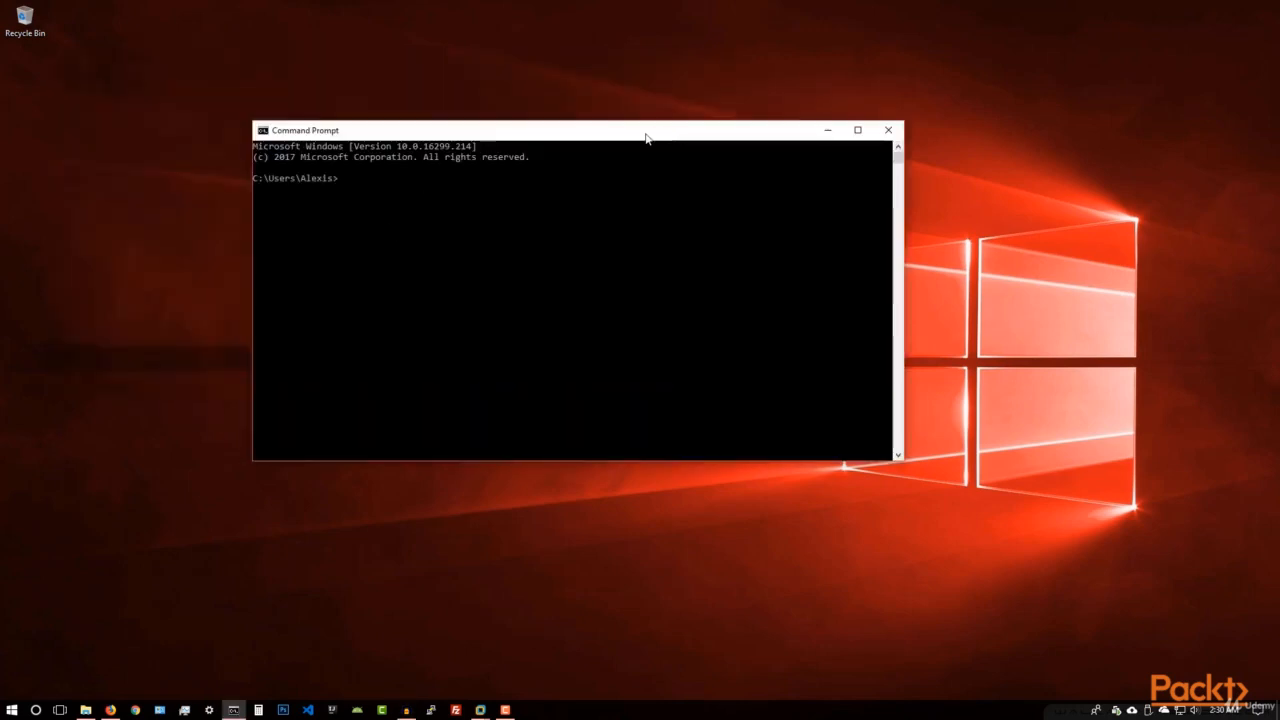
type("ipconfig")
key("Return")
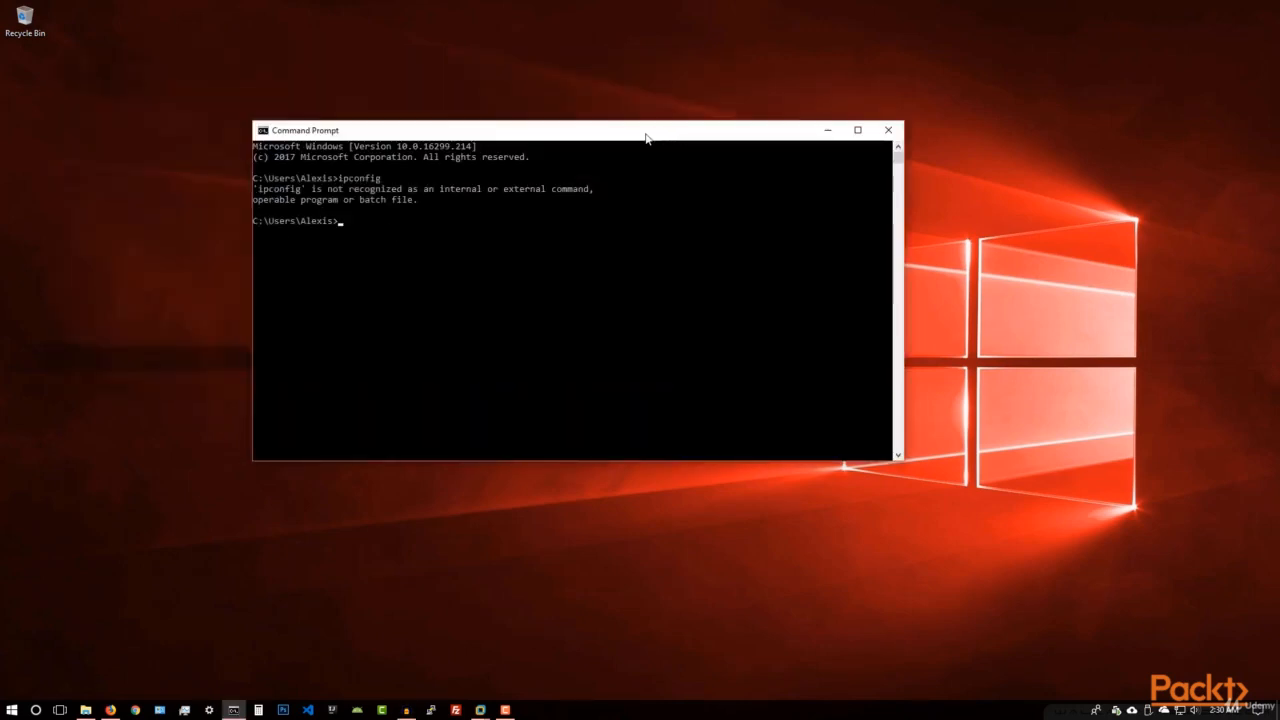
left_click(888, 130)
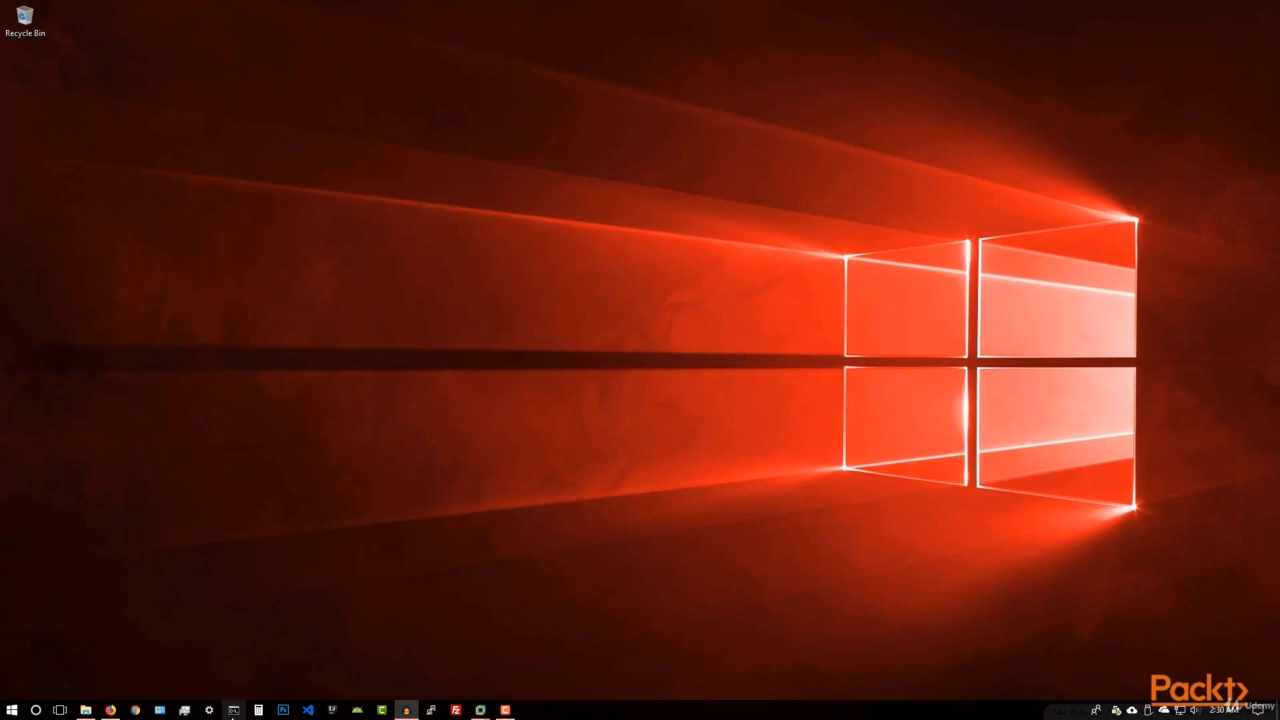
Step: Run ipconfig in an administrator Command Prompt to reveal IPv4 address 192.168.1.104
right_click(234, 710)
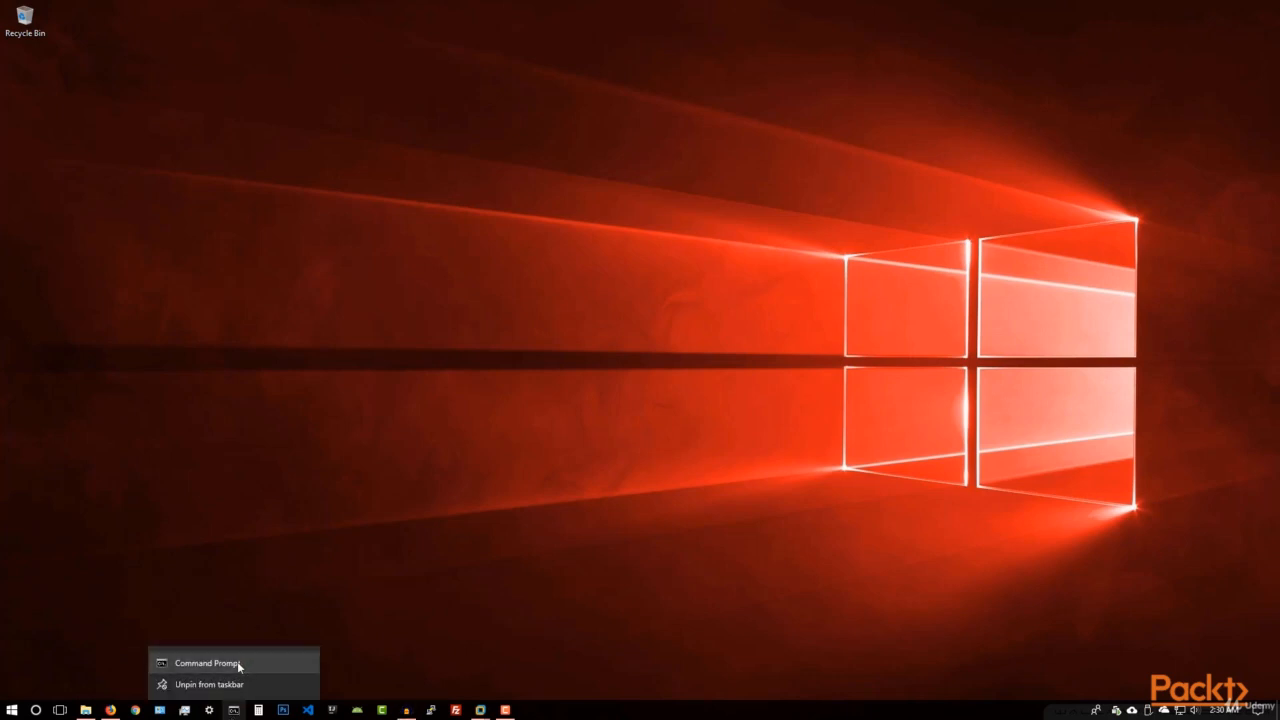
right_click(237, 661)
left_click(297, 538)
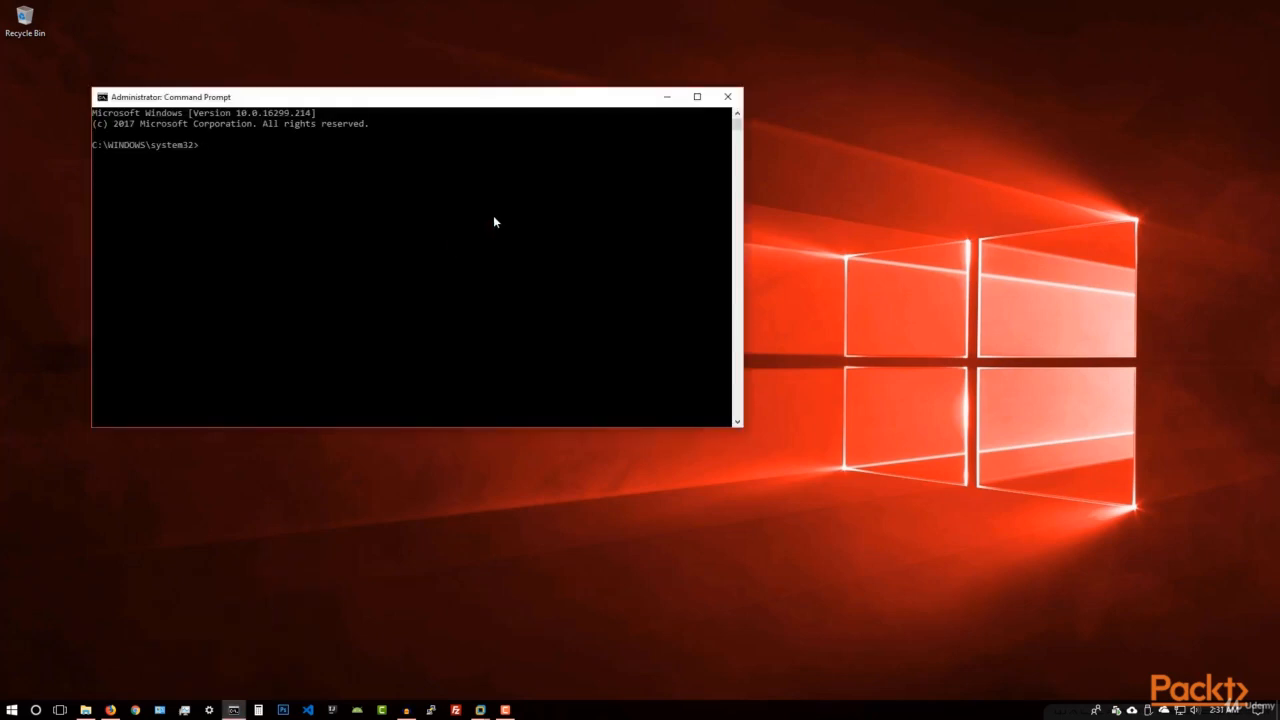
type("ipconfig")
key("Return")
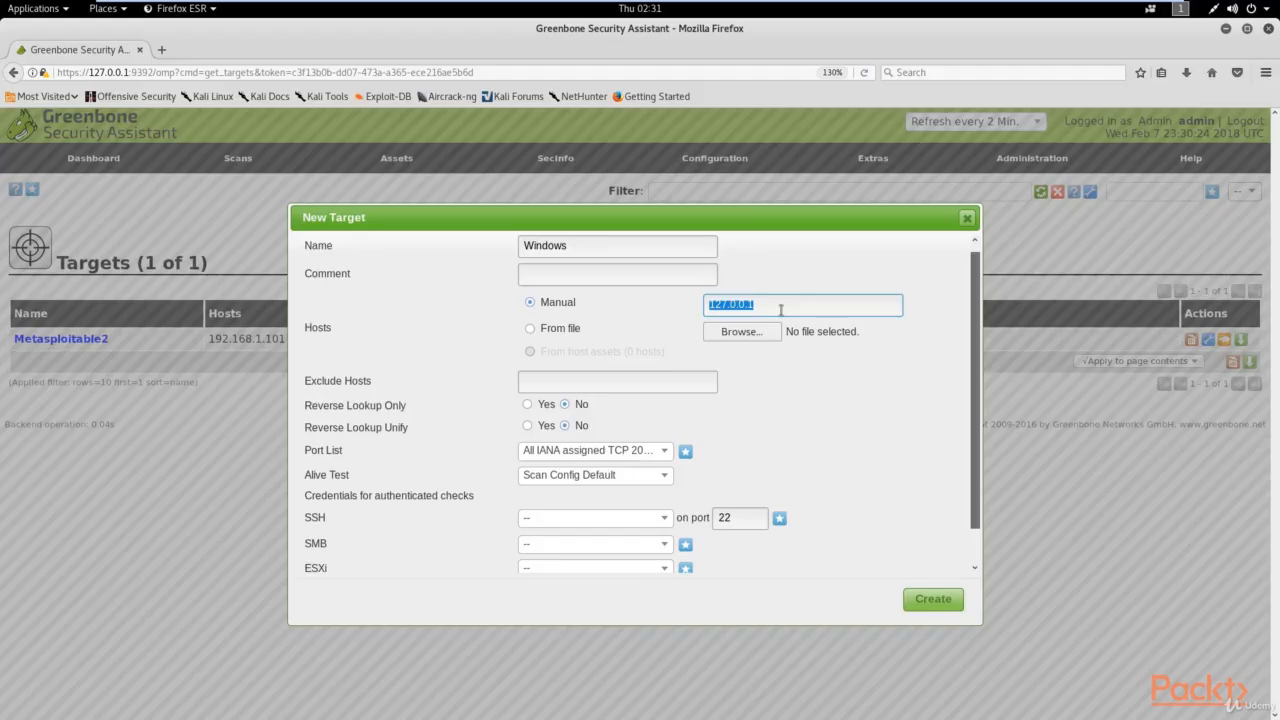
Step: Enter 192.168.1.104 as the Windows target's manual host and create the target
type("192.168.1.104")
scroll(480, 425, "down", 2)
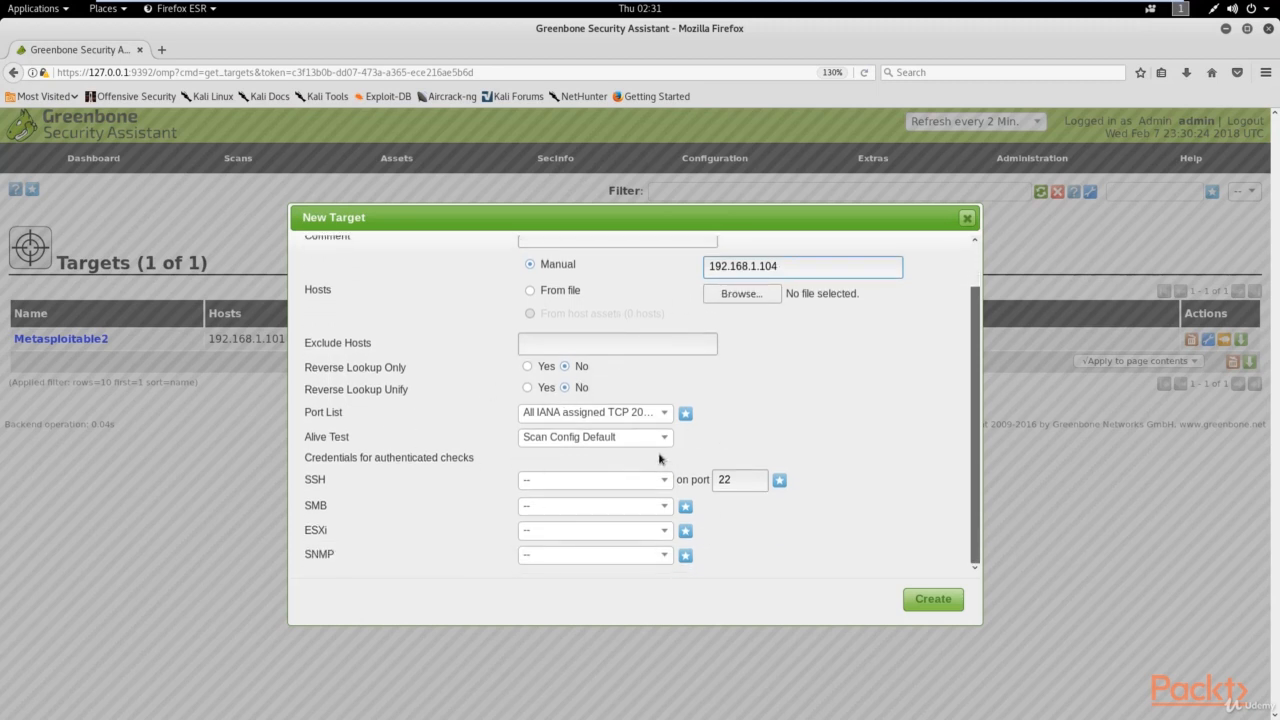
left_click(932, 599)
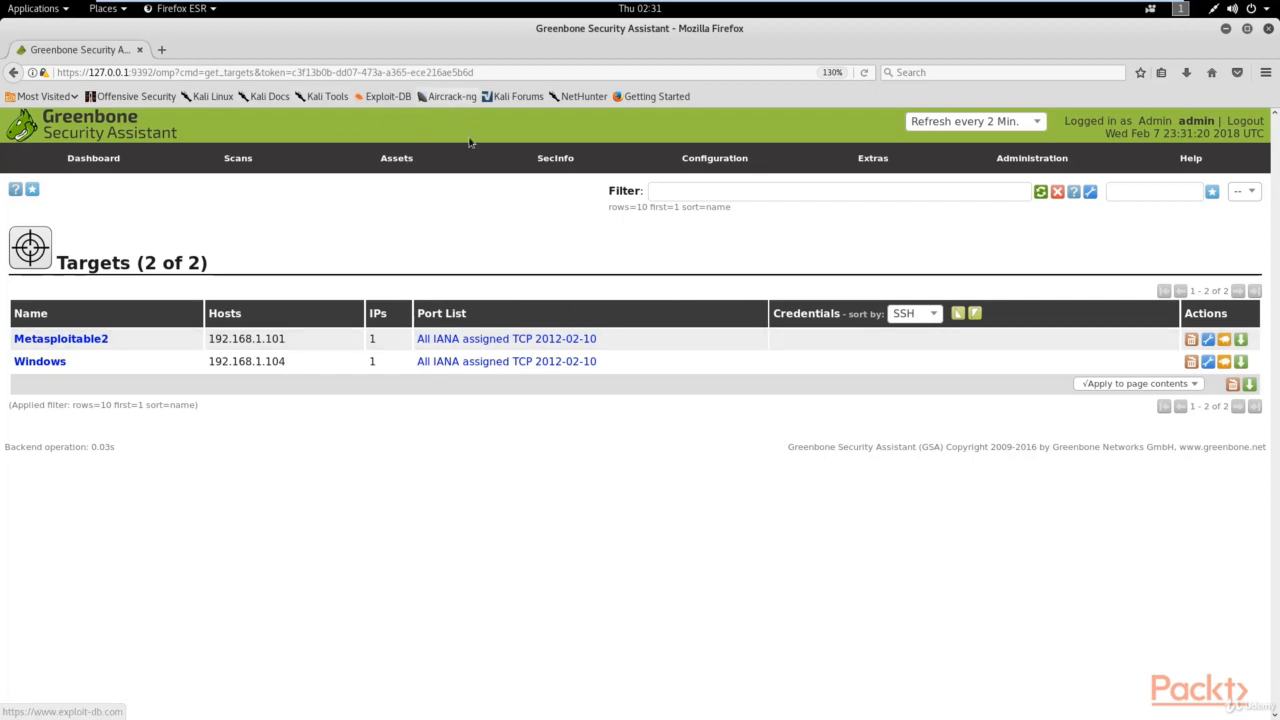
Step: Start a new task from Scans > Tasks and name it 'Metasploitable2 Scan'
mouse_move(240, 160)
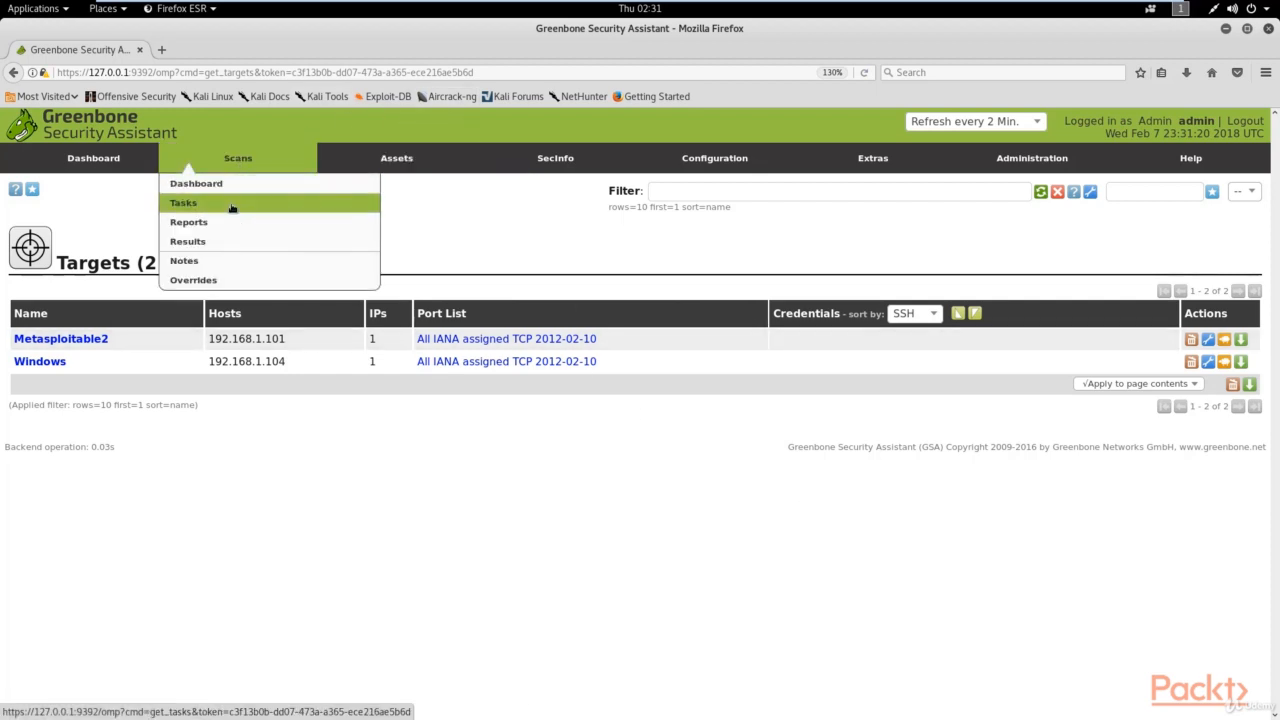
left_click(188, 204)
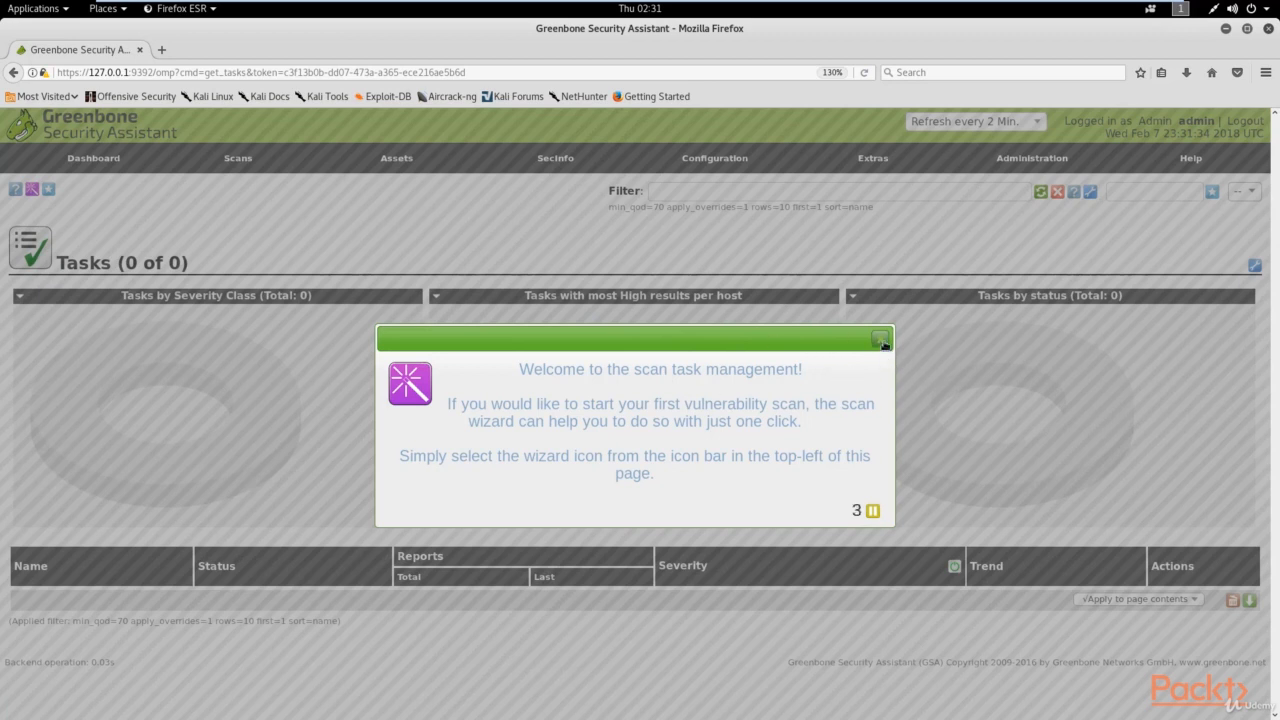
left_click(880, 339)
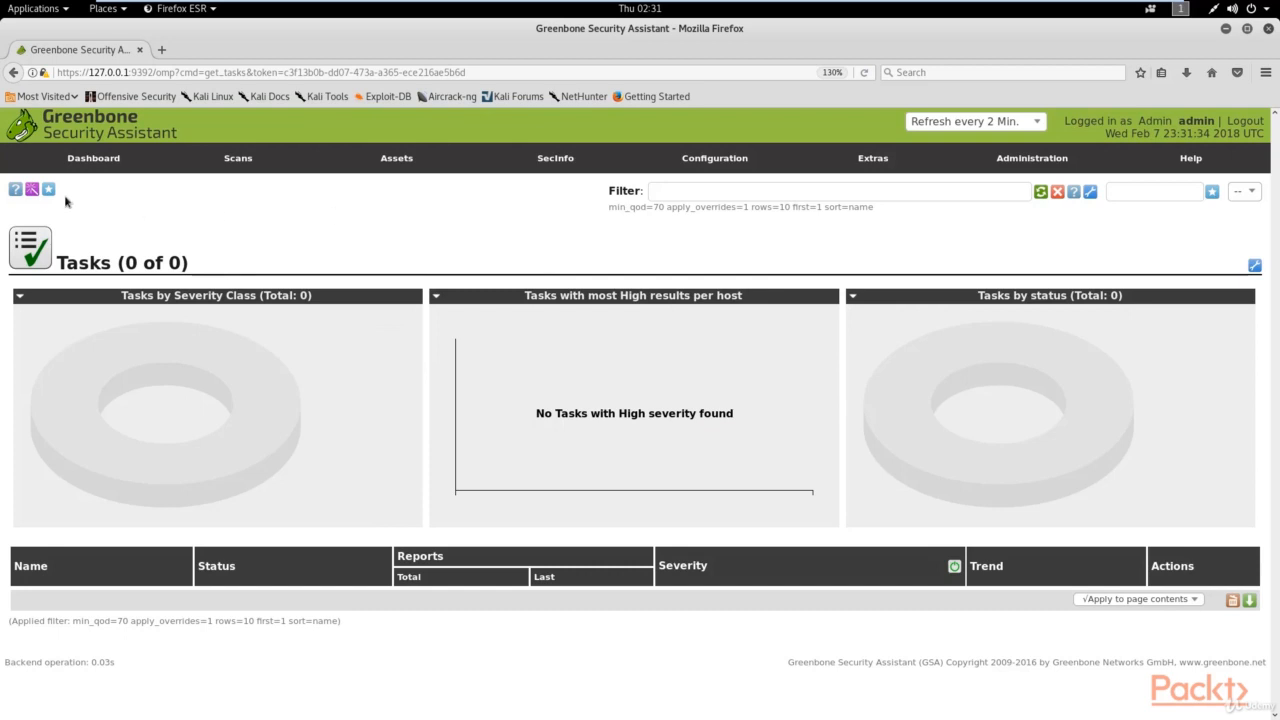
mouse_move(48, 190)
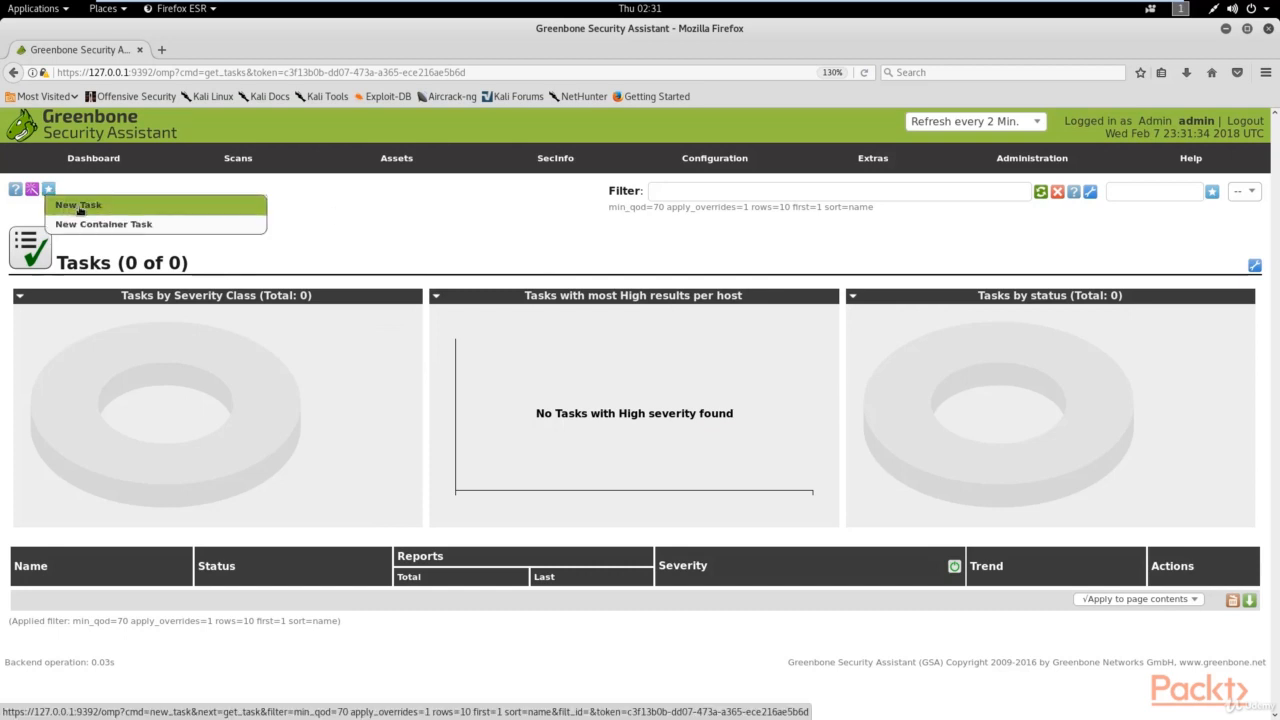
left_click(90, 213)
double_click(427, 251)
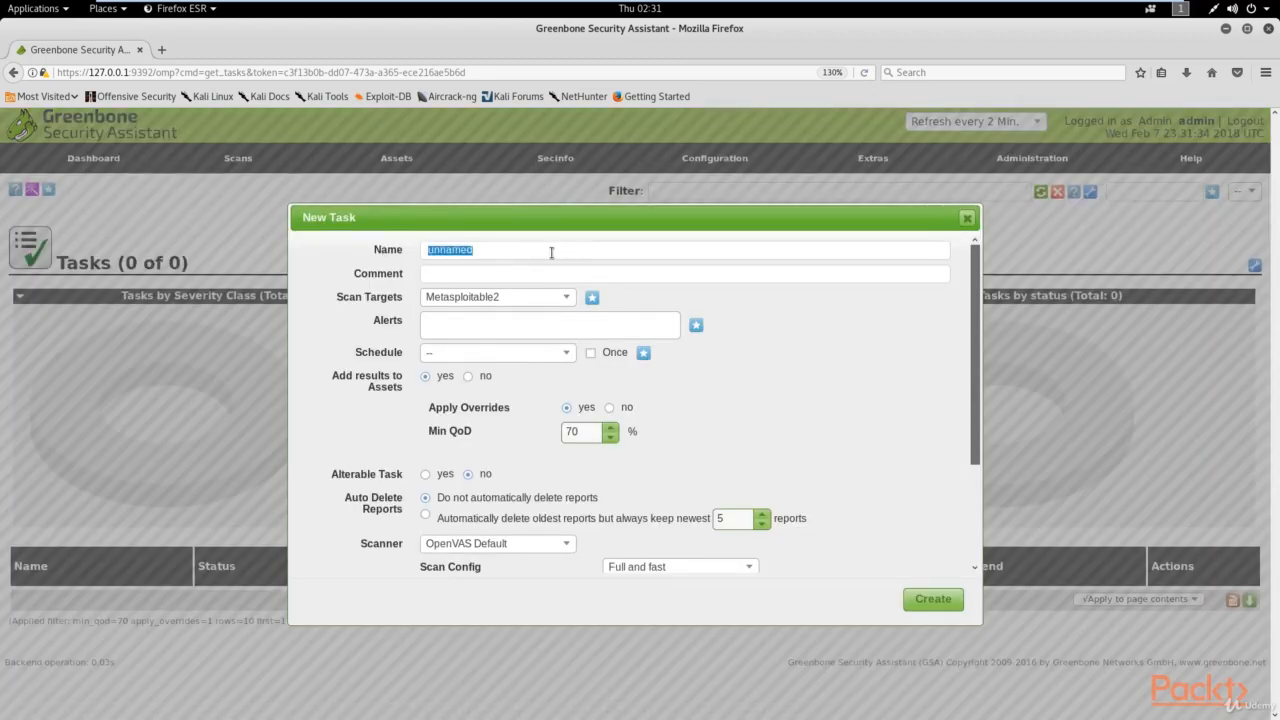
key("BackSpace")
type("Metasploitable2 Scan")
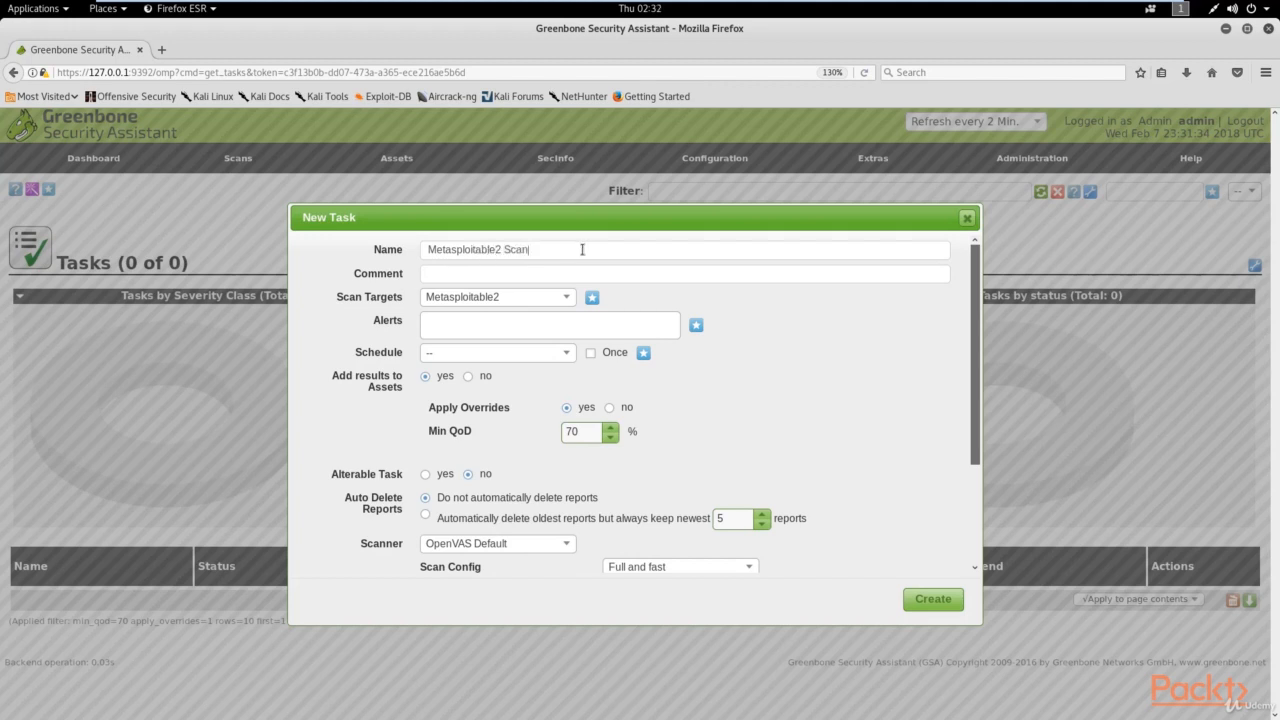
Step: Set target Metasploitable2 and scan config Metasploitable Scan, then create the task
left_click(422, 279)
left_click(472, 303)
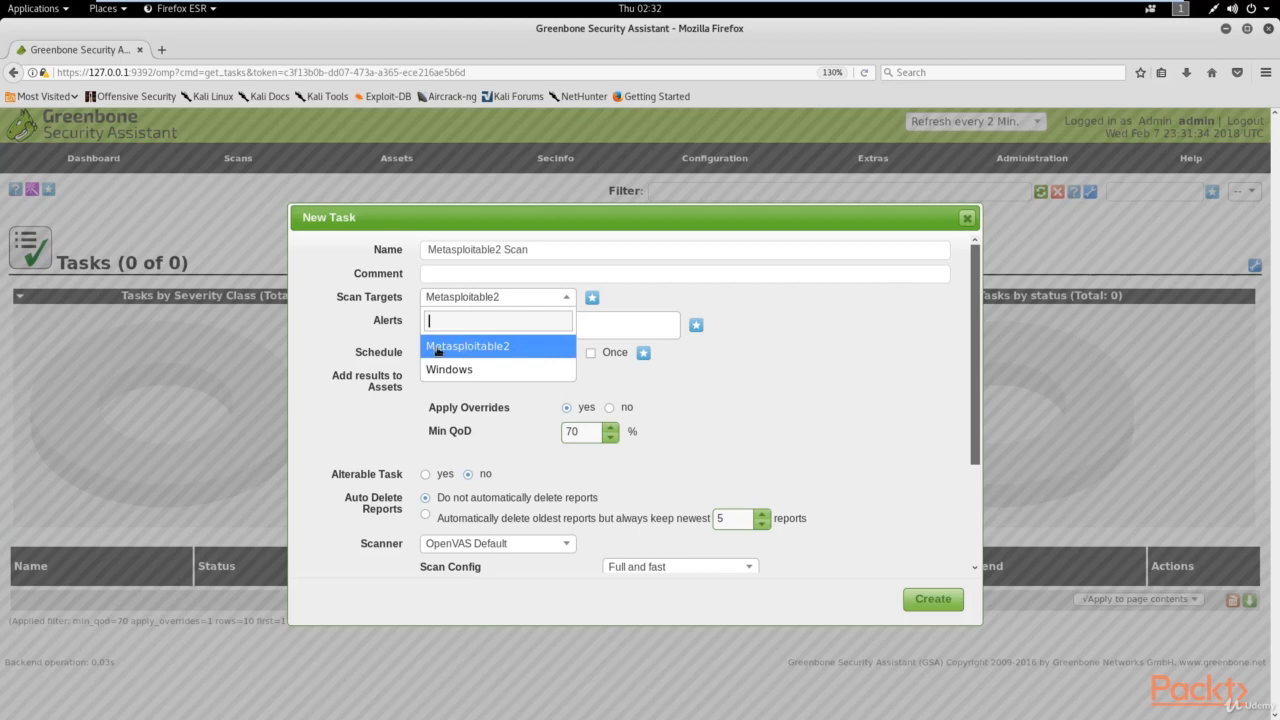
left_click(509, 347)
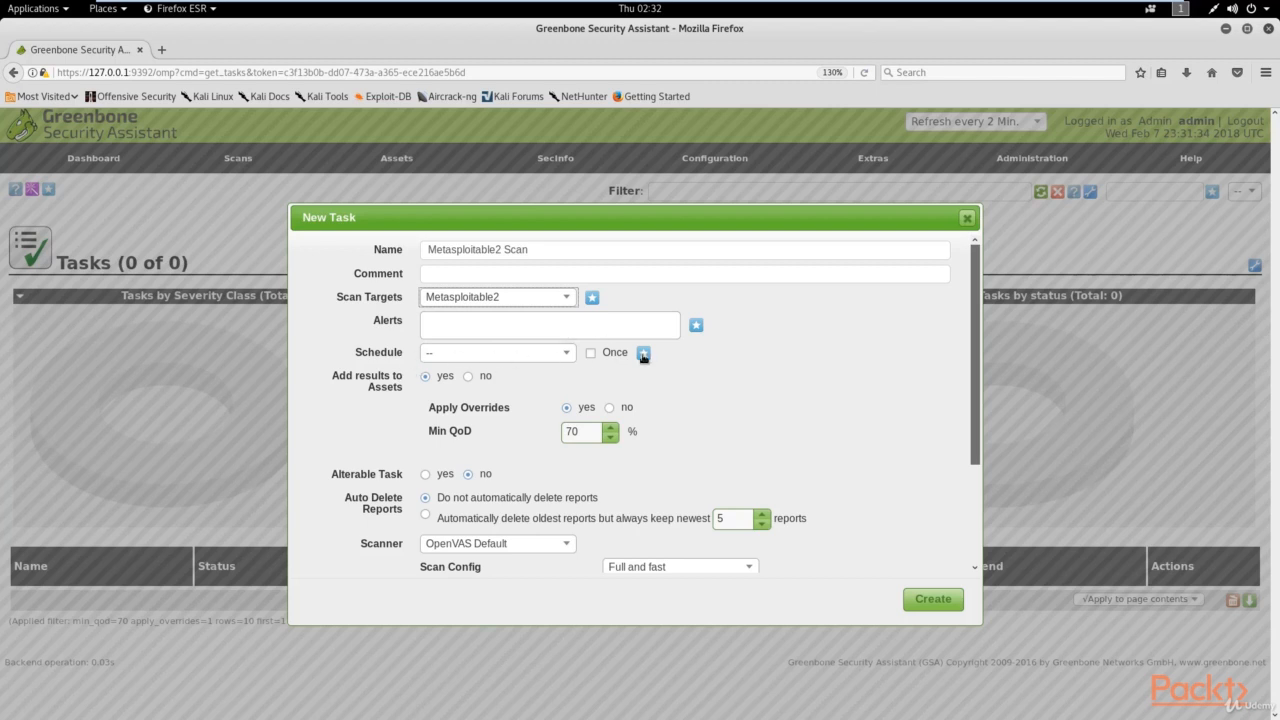
scroll(644, 357, "down", 3)
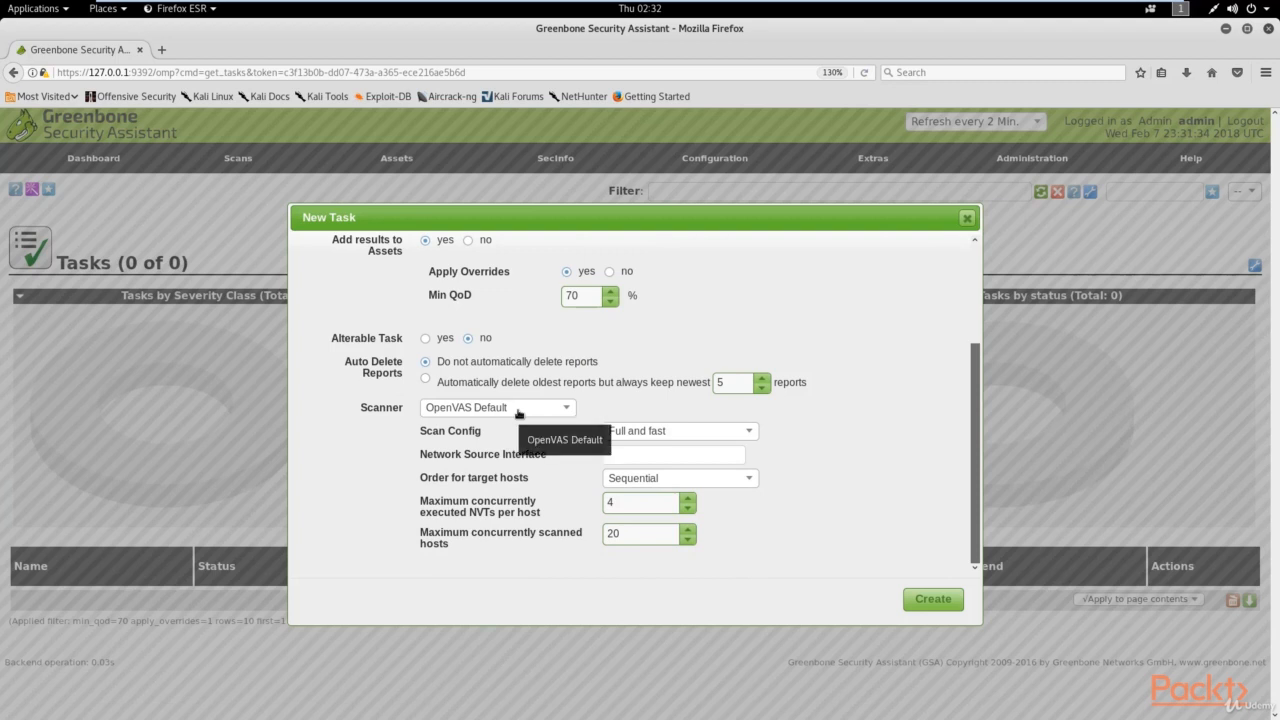
left_click(645, 431)
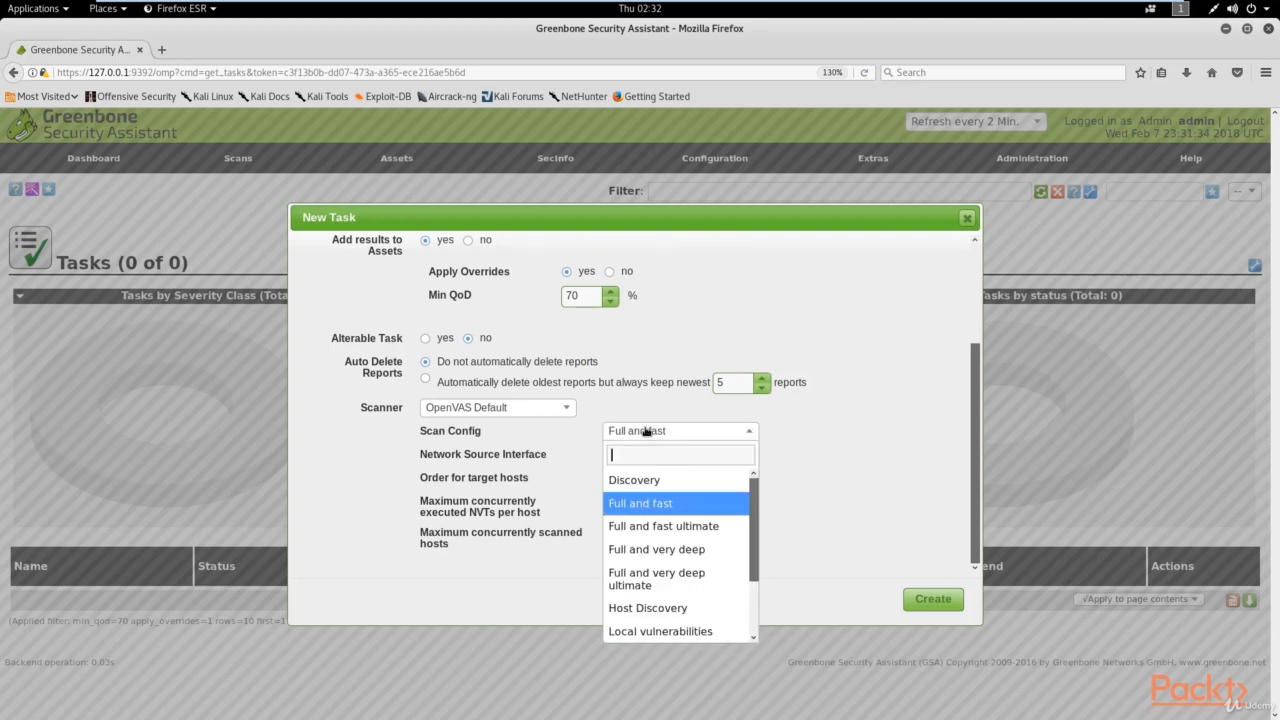
scroll(660, 534, "down", 3)
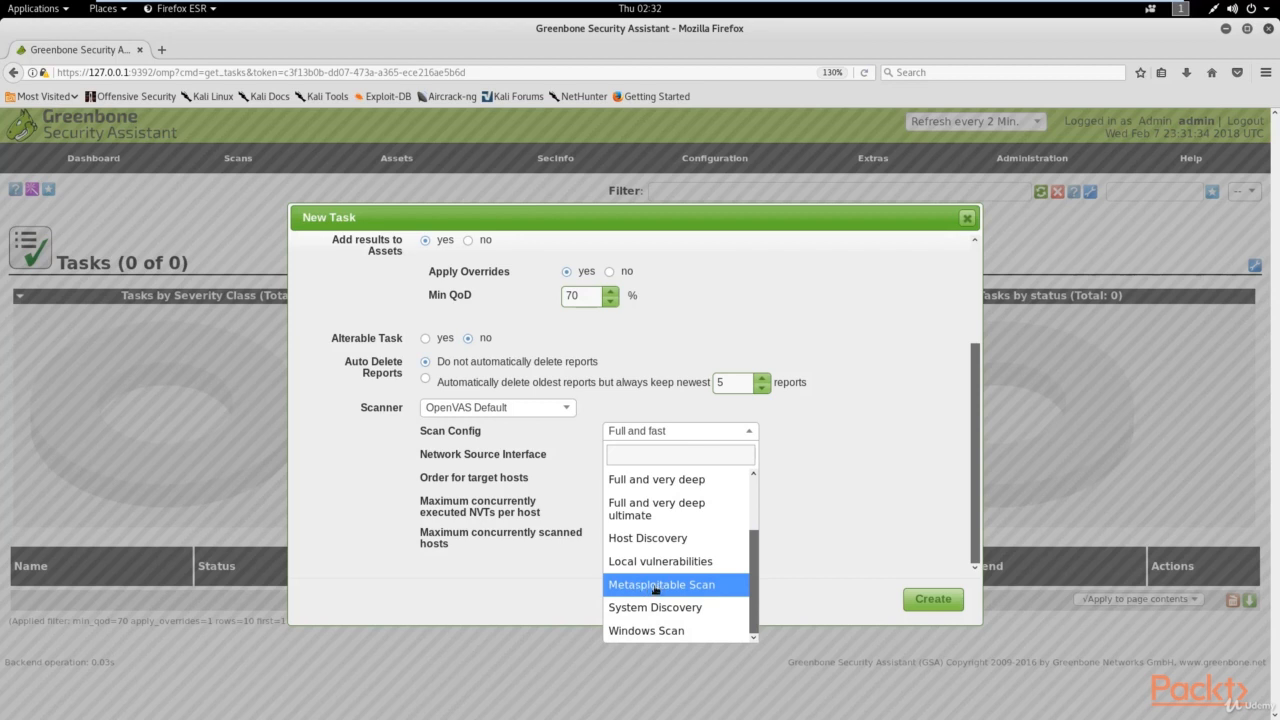
left_click(697, 585)
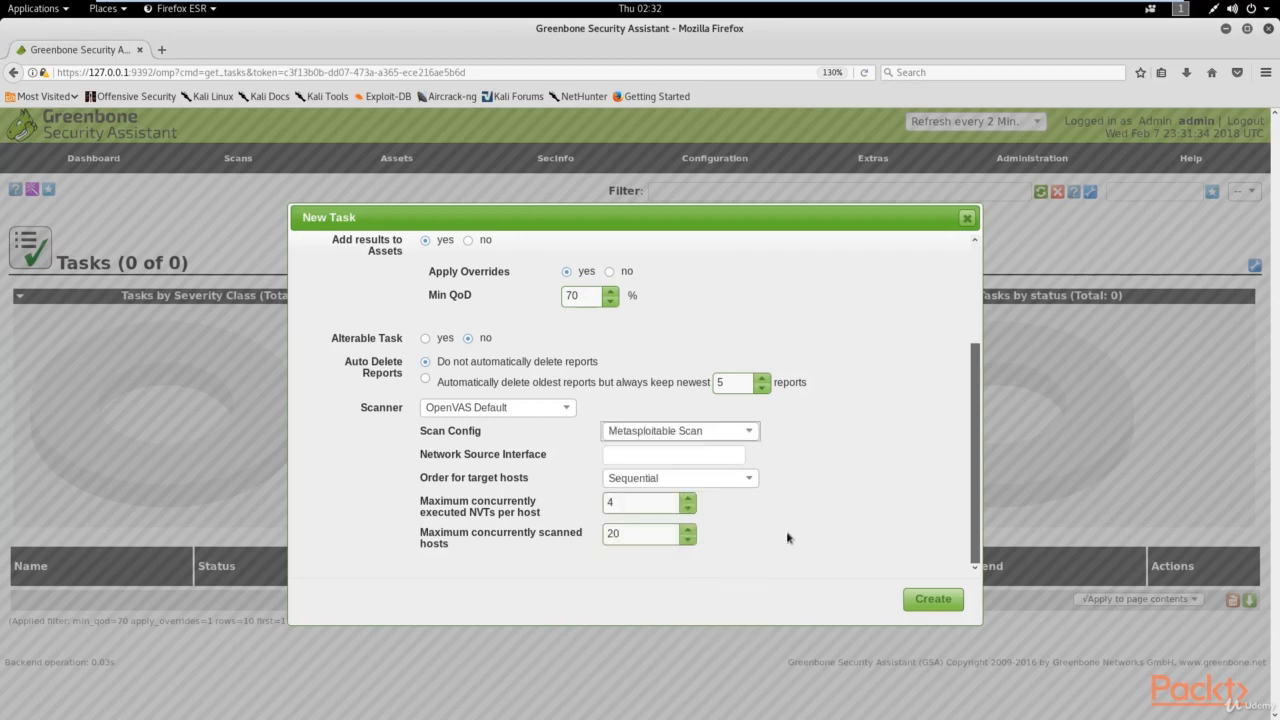
left_click(937, 604)
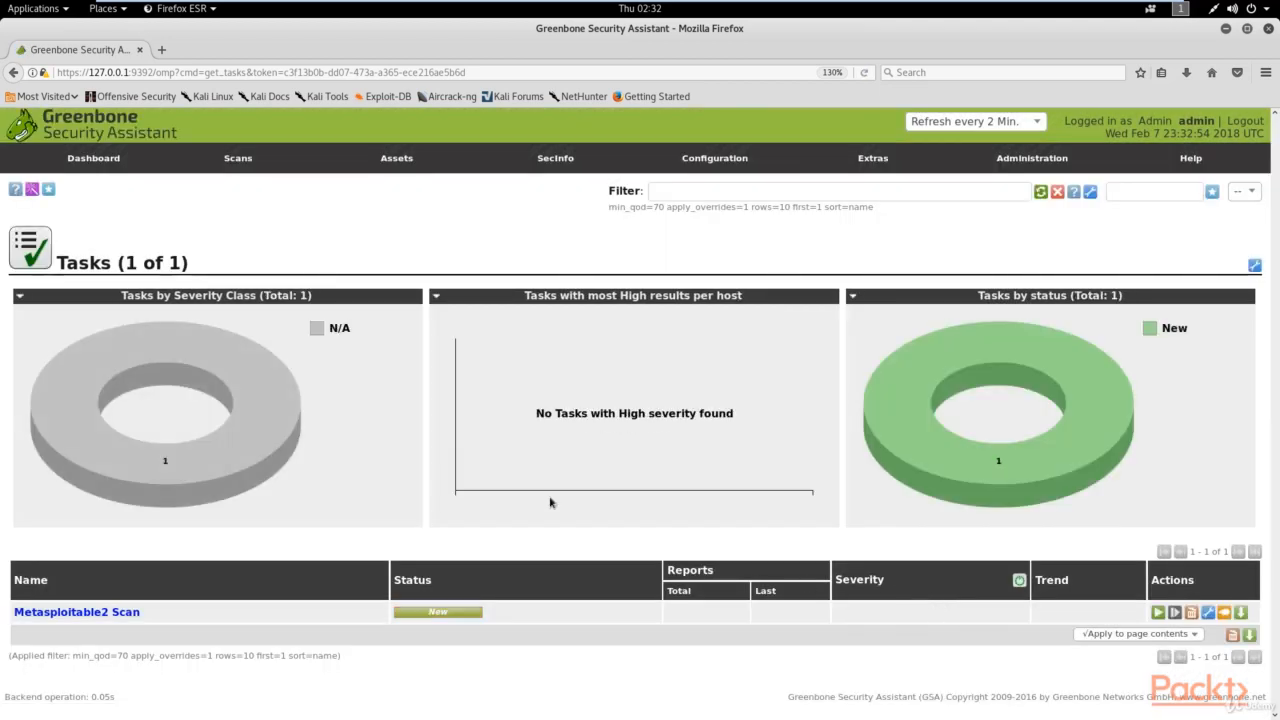
Step: Start a second new task and name it 'Windows Scan'
mouse_move(49, 191)
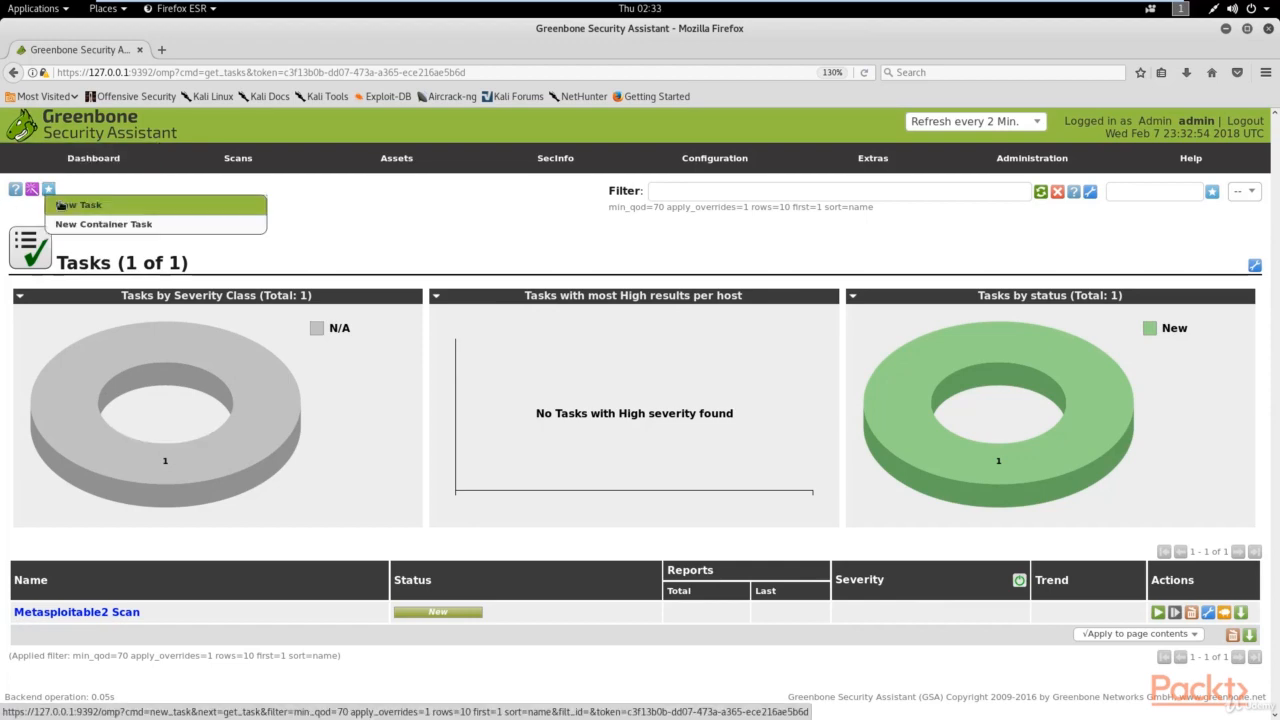
left_click(138, 206)
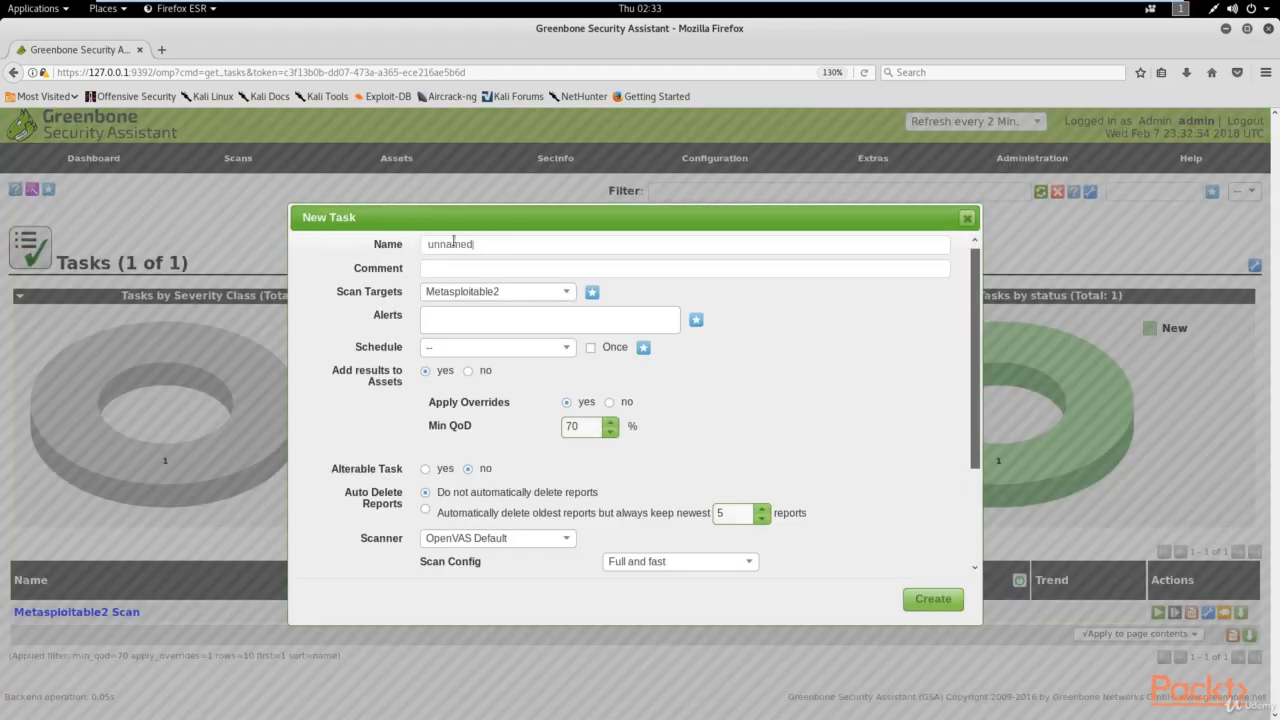
double_click(452, 244)
key("BackSpace")
type("Window")
type("s Sx")
Step: Set target Windows and scan config Windows Scan, then create the task
left_click(516, 292)
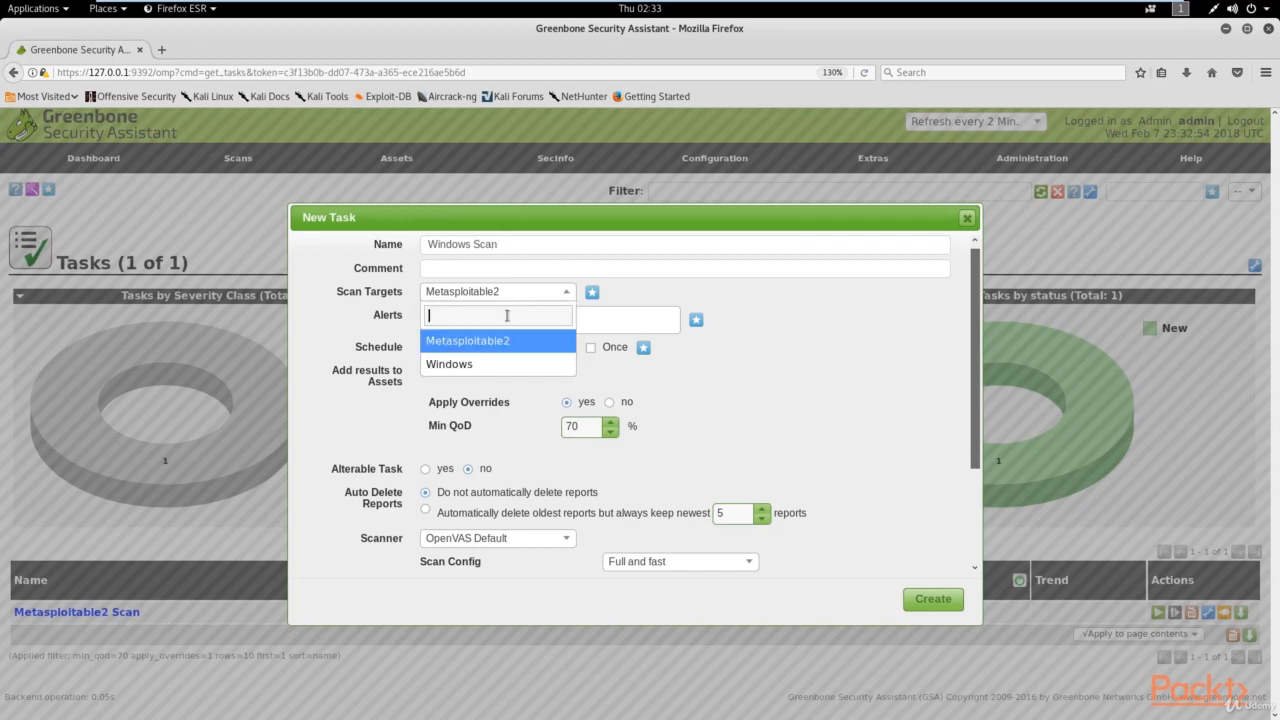
left_click(486, 363)
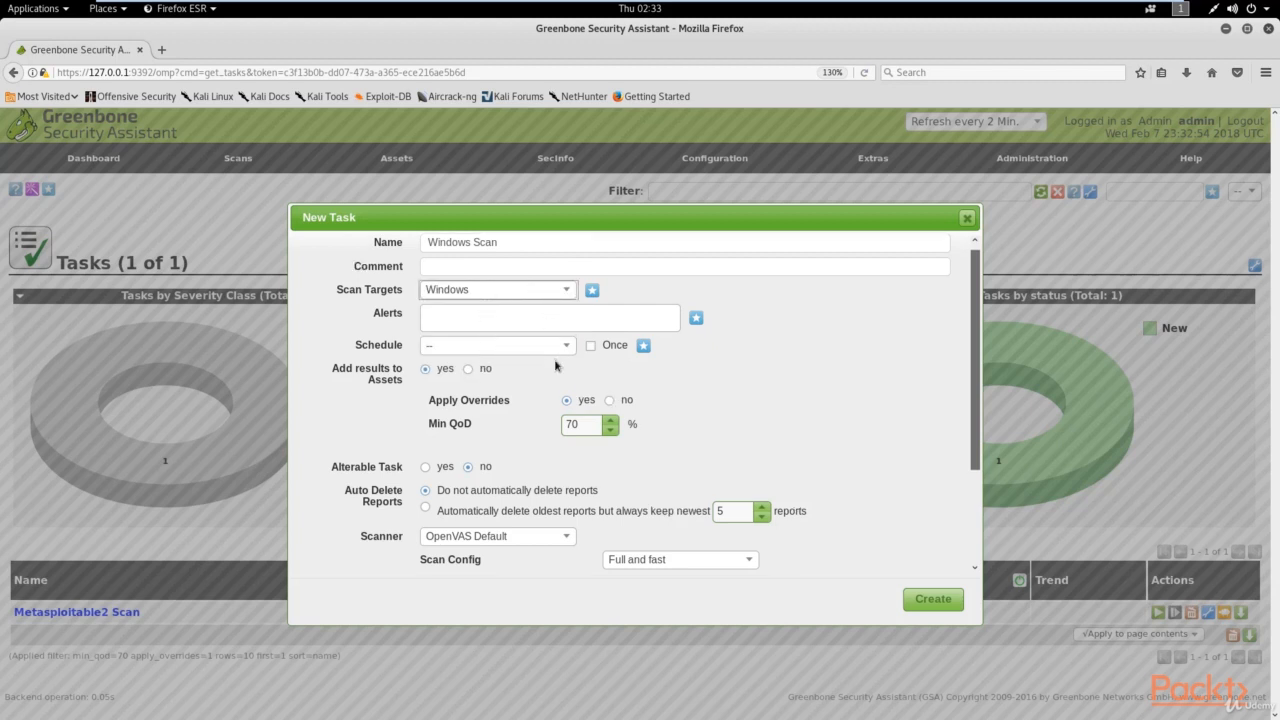
scroll(430, 430, "down", 3)
left_click(645, 430)
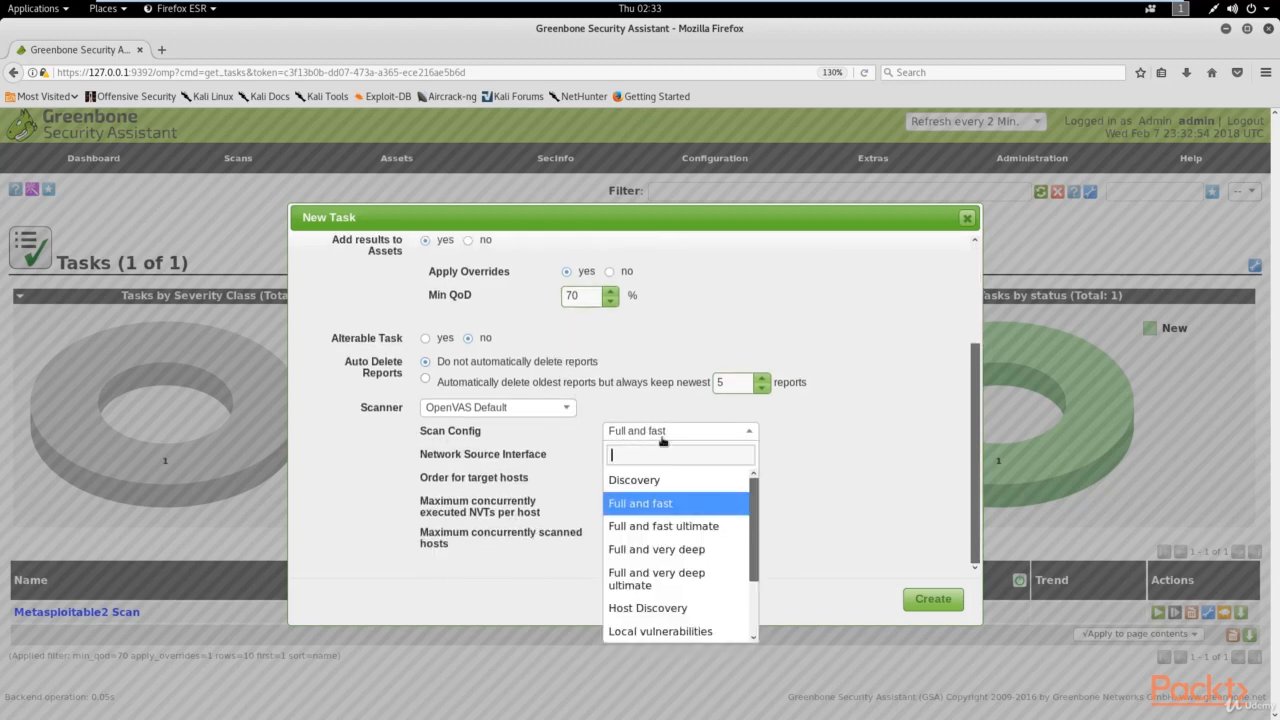
scroll(660, 535, "down", 2)
left_click(657, 631)
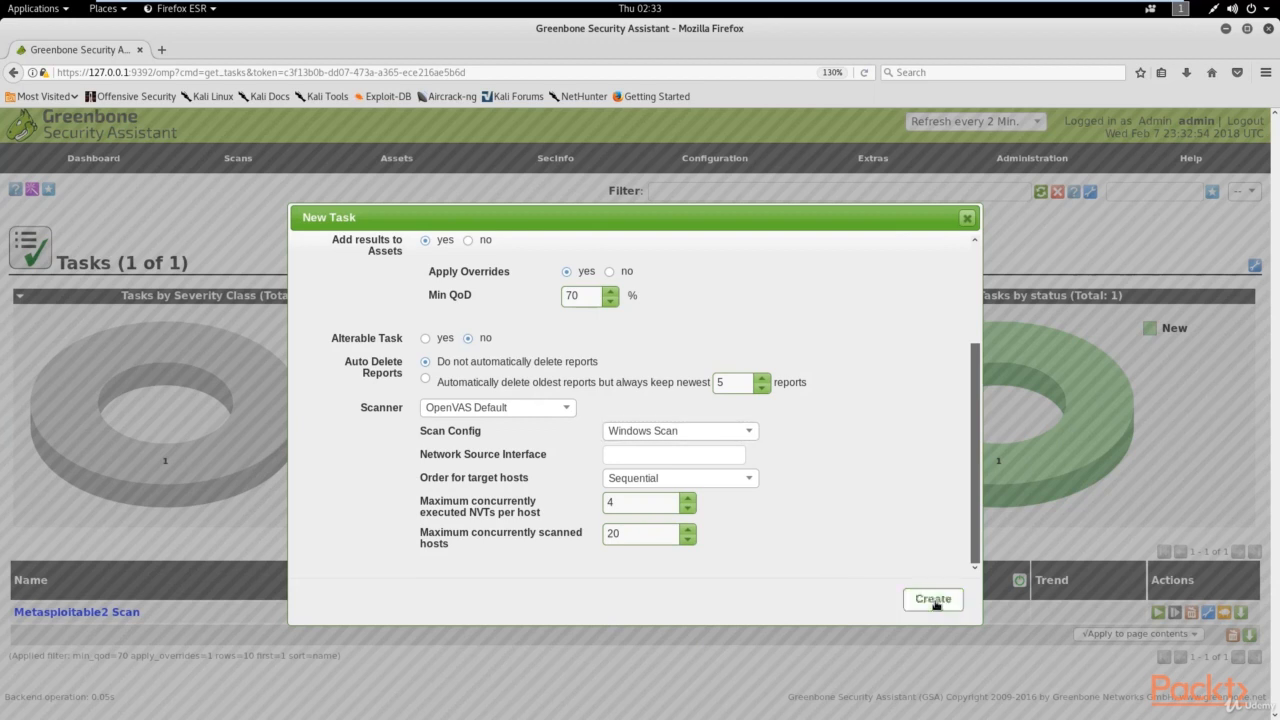
left_click(933, 600)
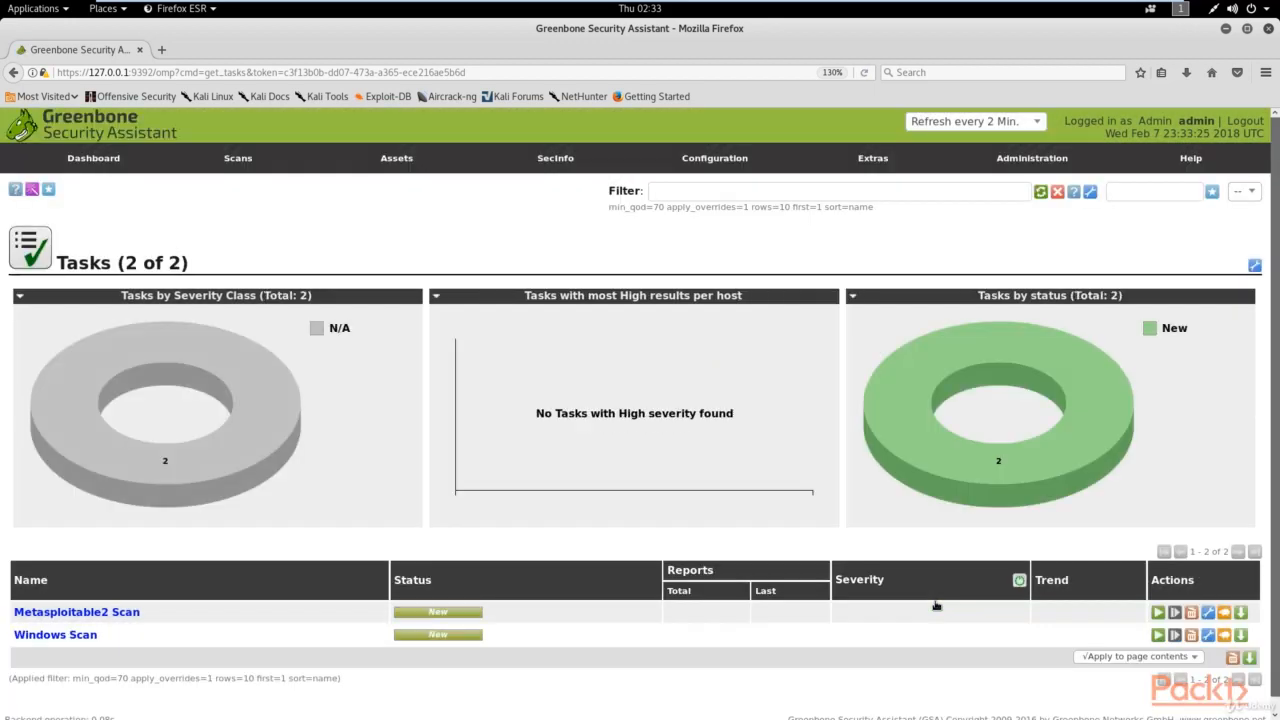
scroll(644, 525, "down", 1)
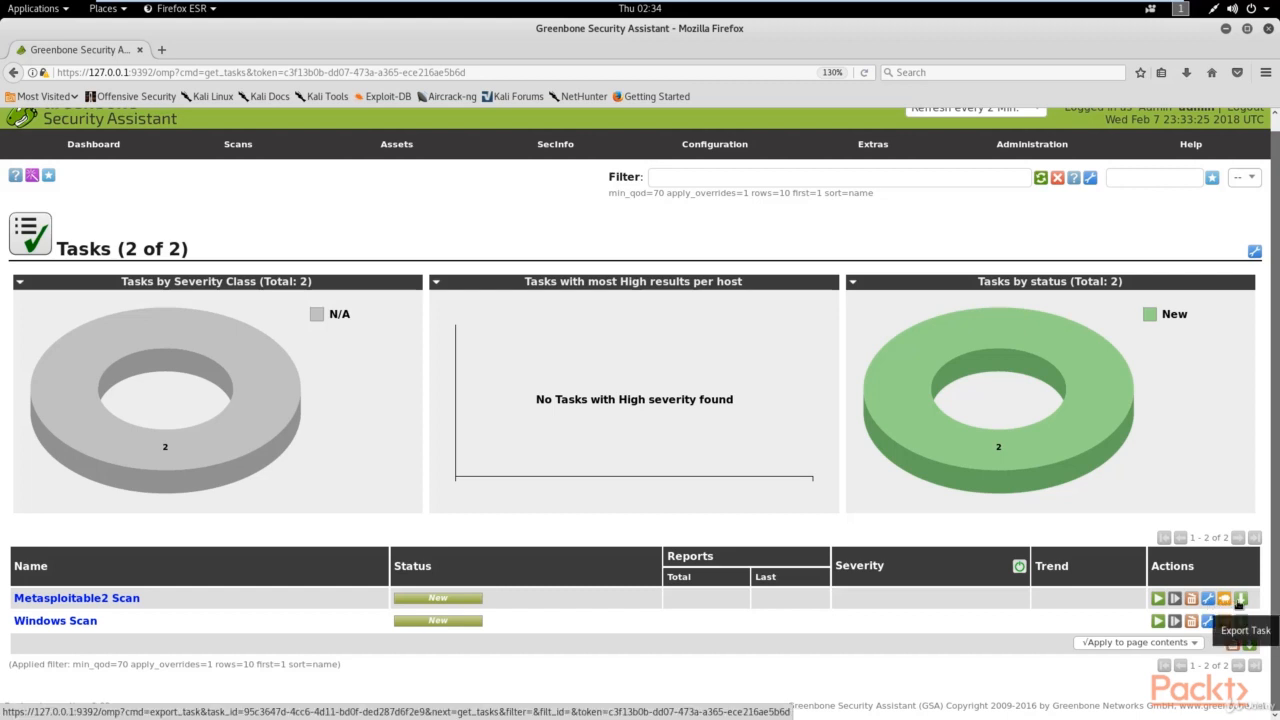
Step: Start the Metasploitable2 Scan task and set the page to refresh every 30 seconds
left_click(1158, 599)
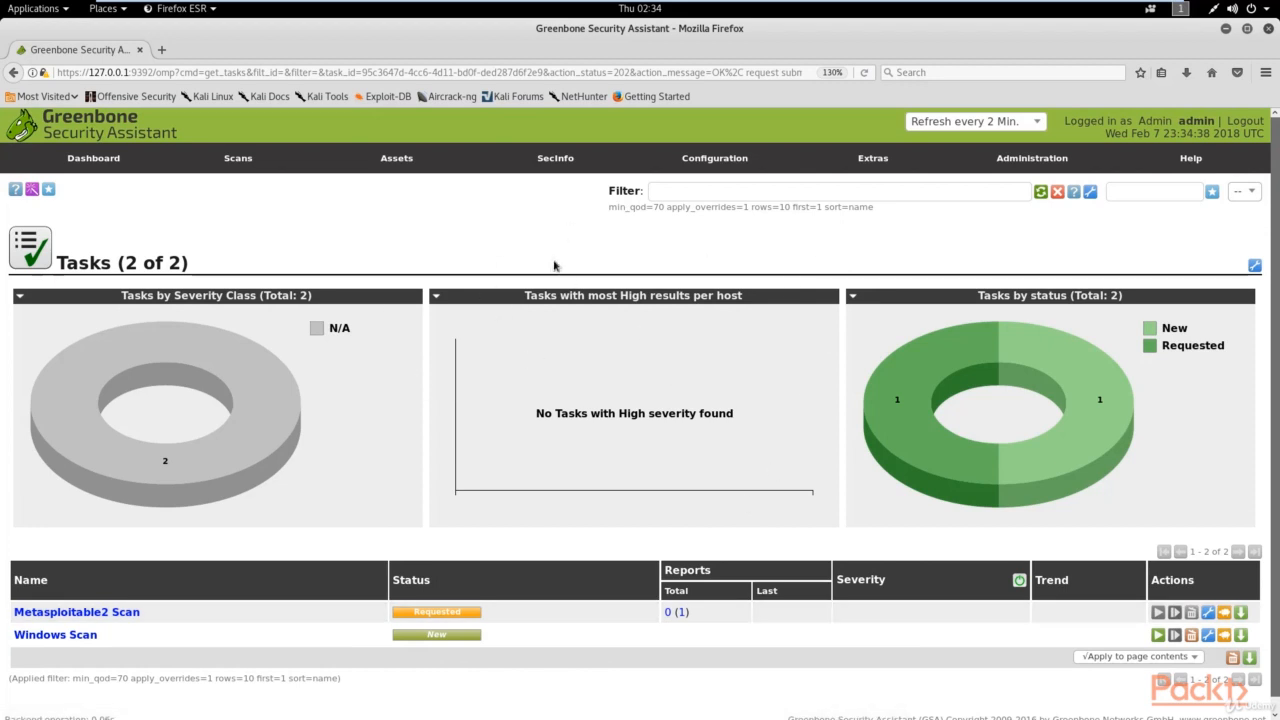
left_click(948, 128)
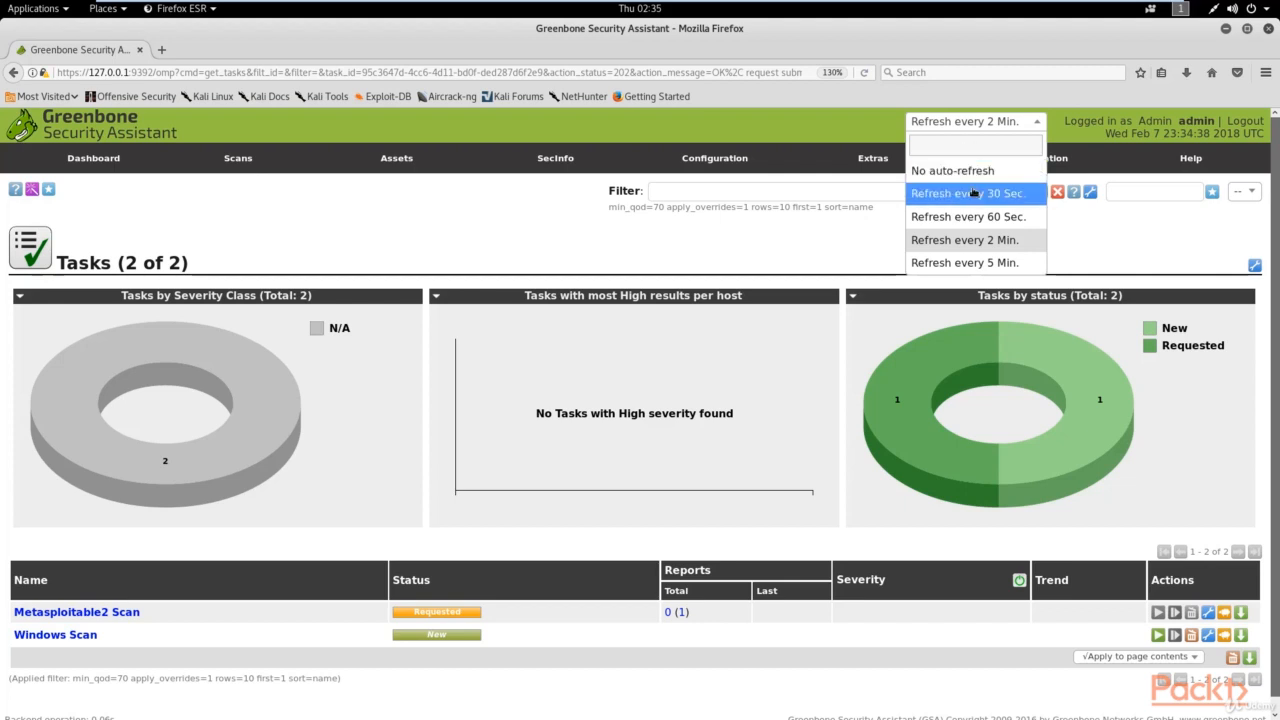
left_click(941, 199)
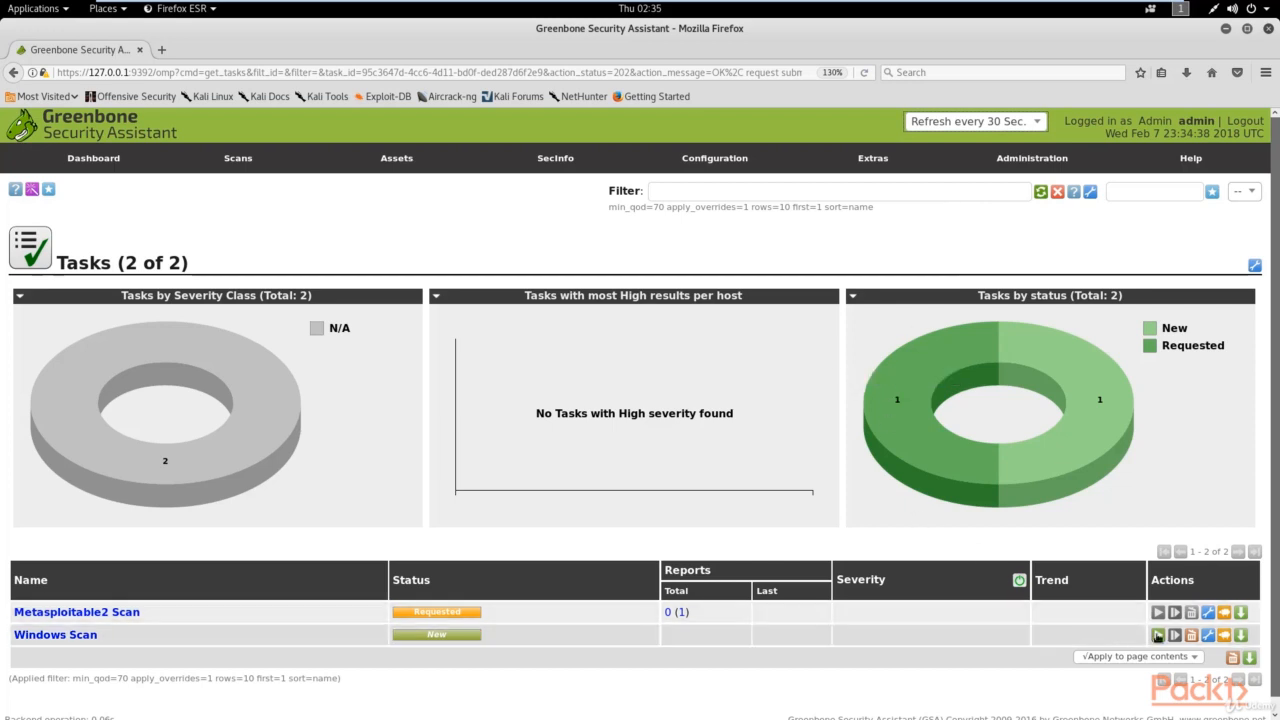
Step: Start the Windows Scan task so both scans run (Metasploitable2 48%, Windows 6%)
left_click(1157, 636)
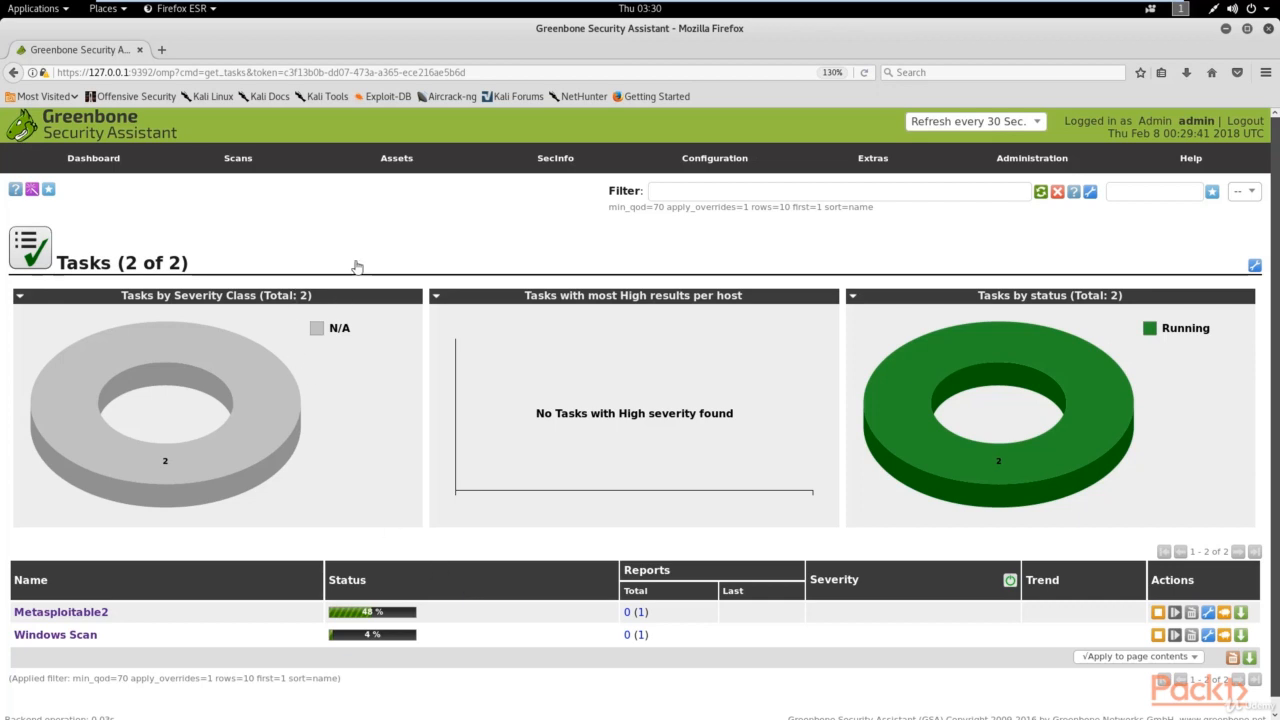
mouse_move(231, 162)
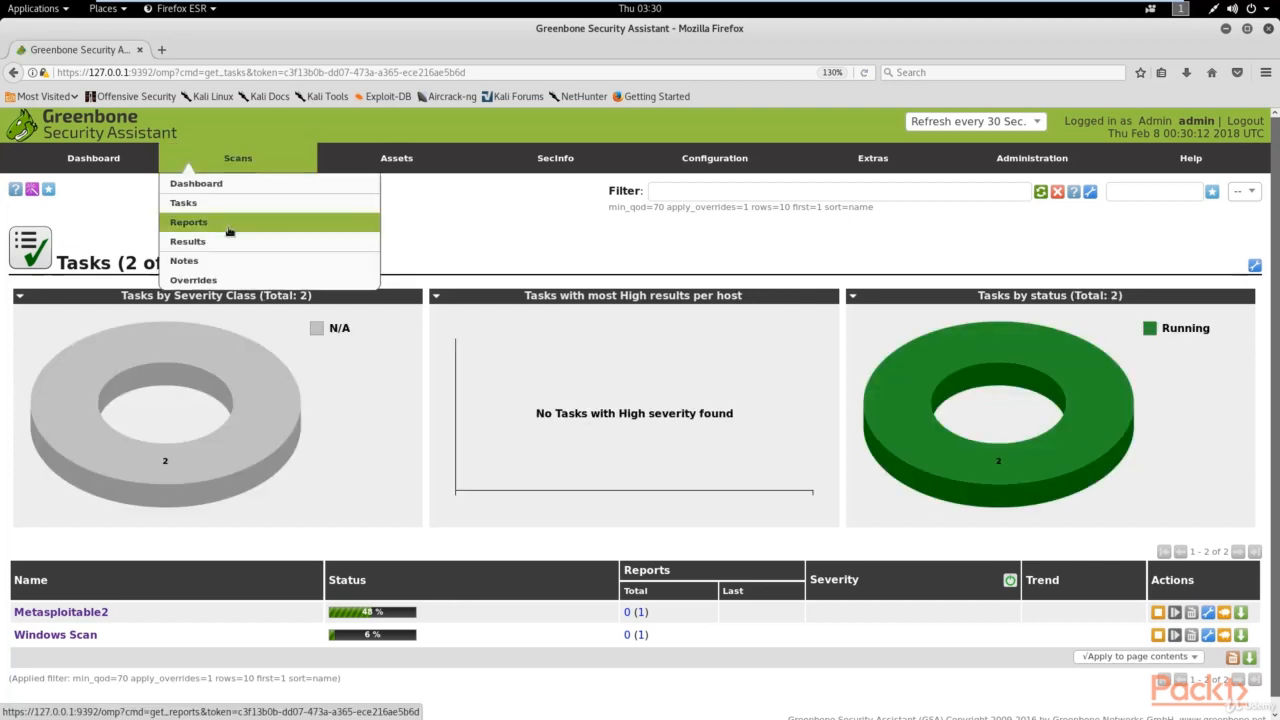
Step: Open the Metasploitable2 report dated Wed Feb 7 23:59:58 2018 from Scans > Reports
left_click(207, 222)
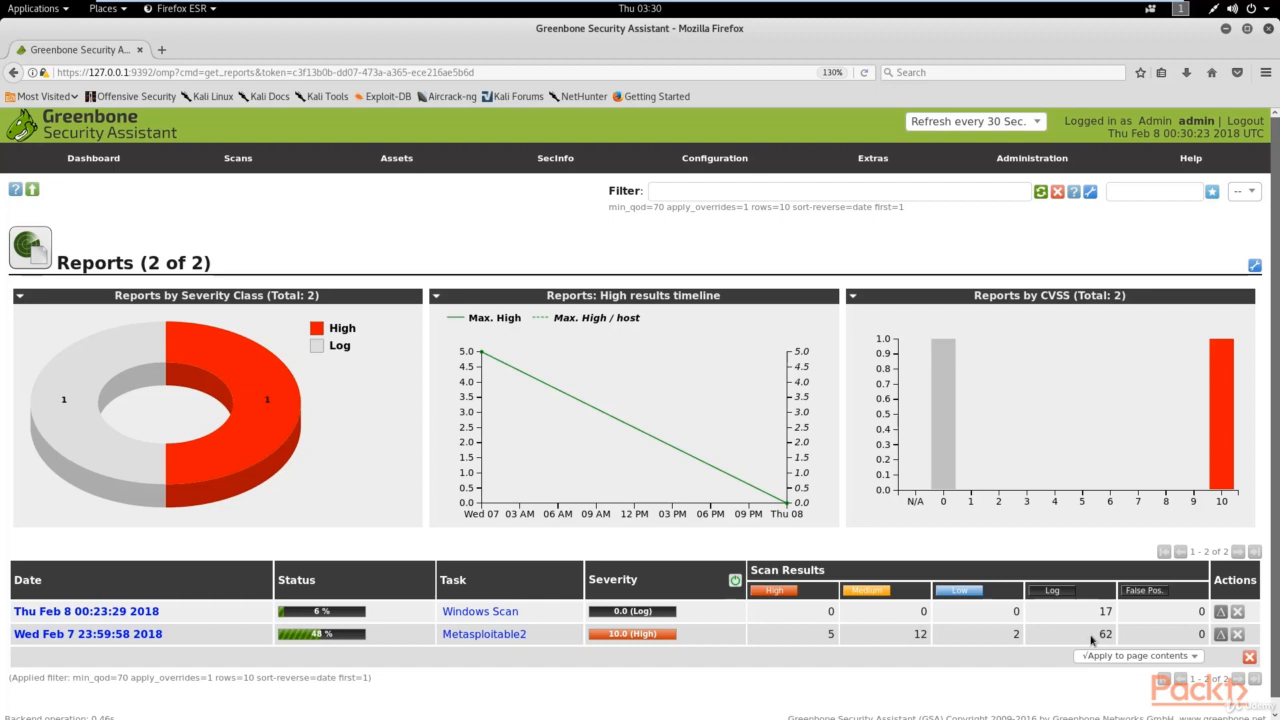
left_click(100, 634)
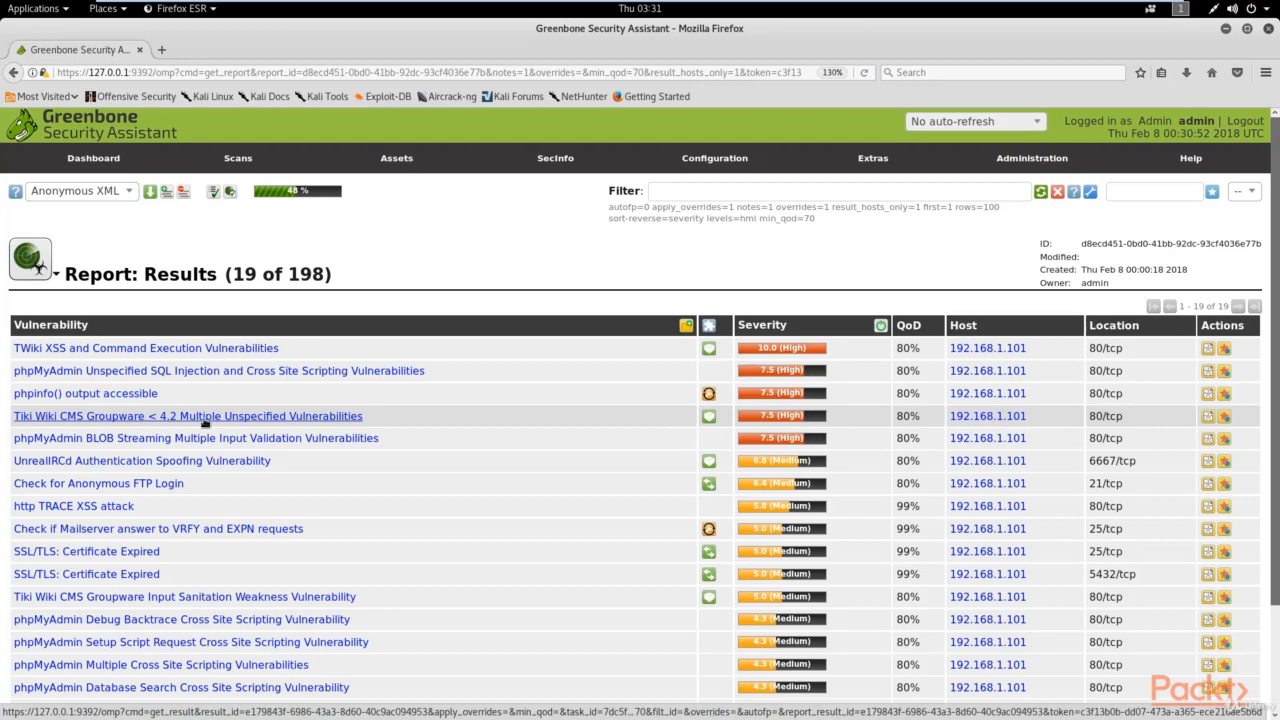
Step: Scroll through the Metasploitable2 results, then return to the Reports list
scroll(283, 524, "down", 2)
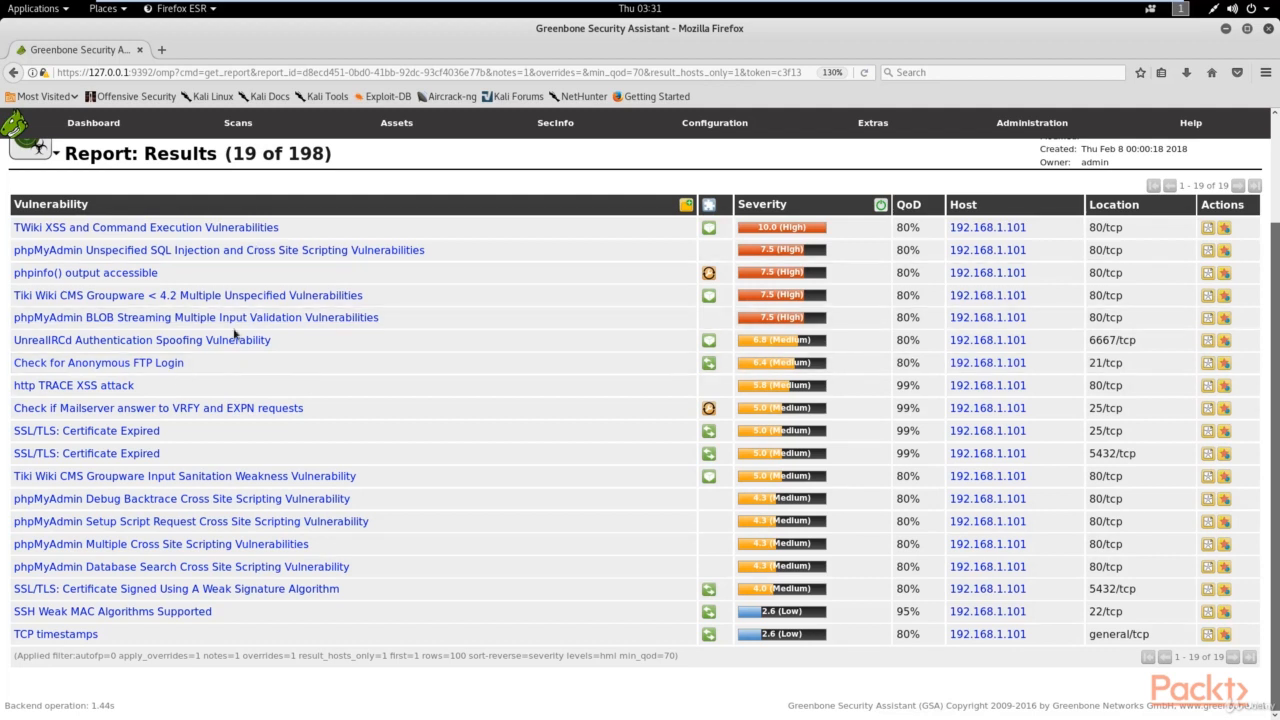
scroll(250, 350, "up", 2)
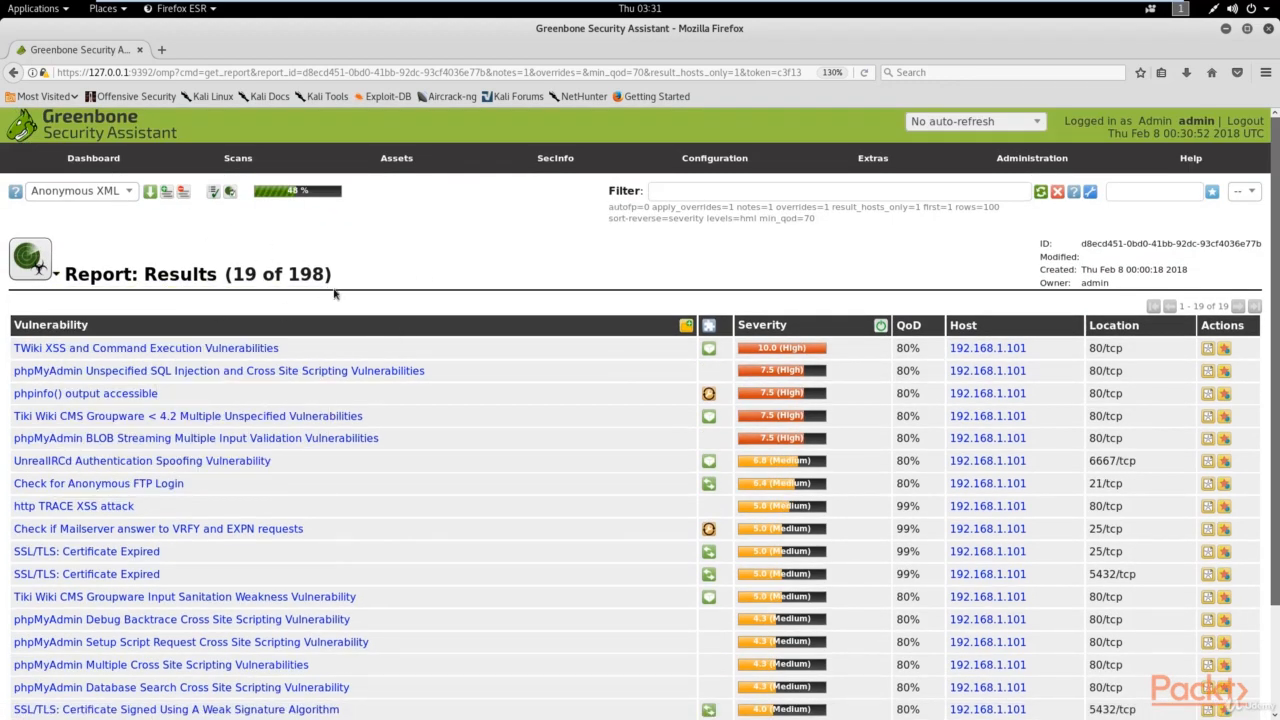
mouse_move(258, 166)
left_click(192, 226)
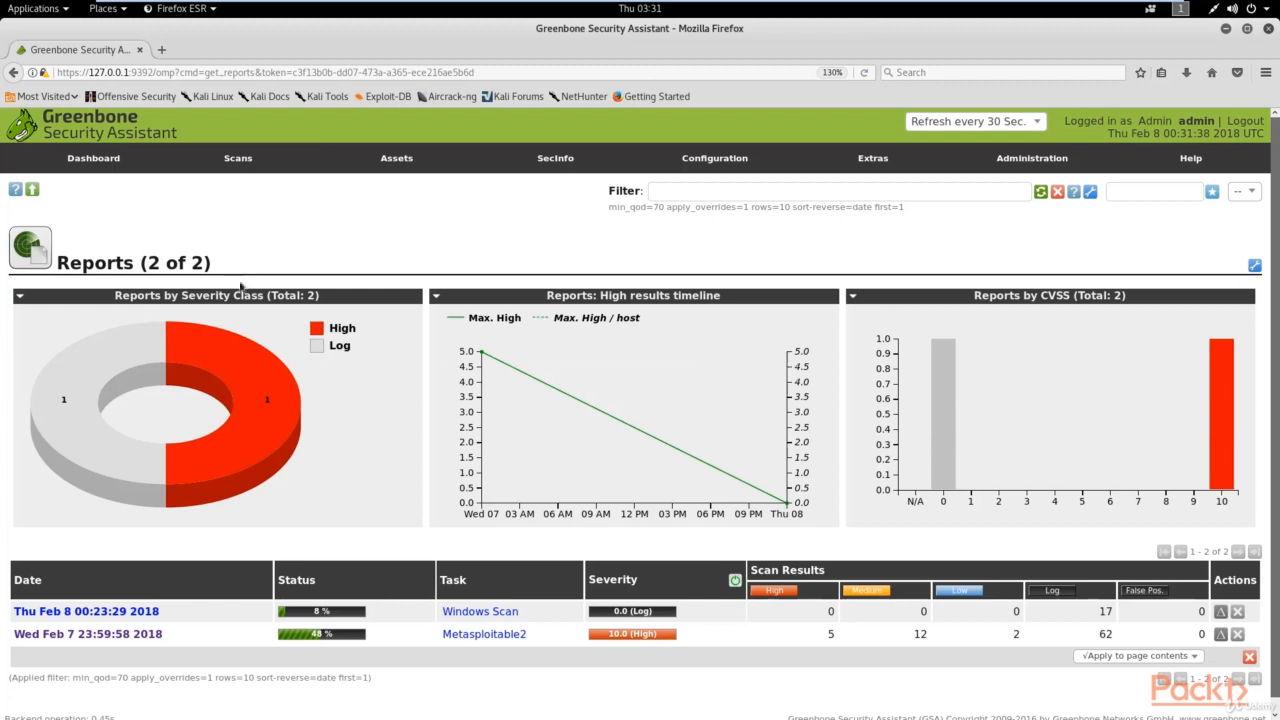
Step: Browse the Scans > Results table and charts covering findings from both scans
scroll(323, 523, "down", 1)
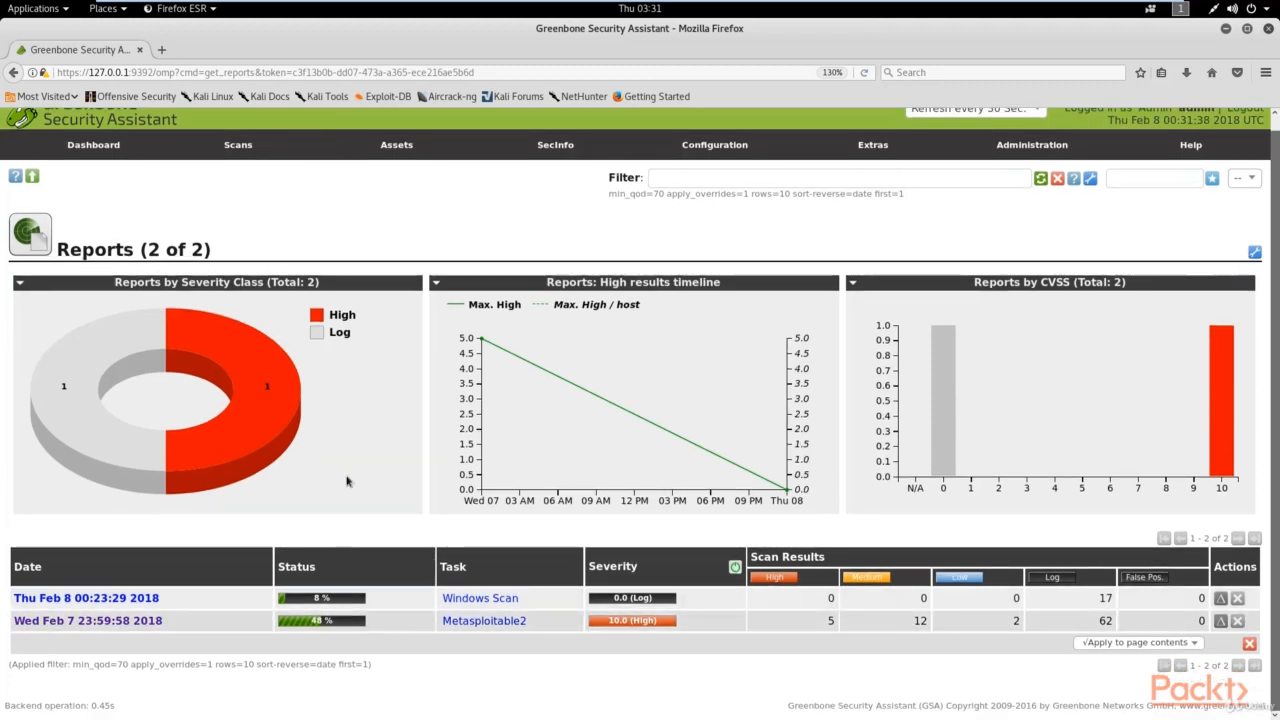
mouse_move(219, 218)
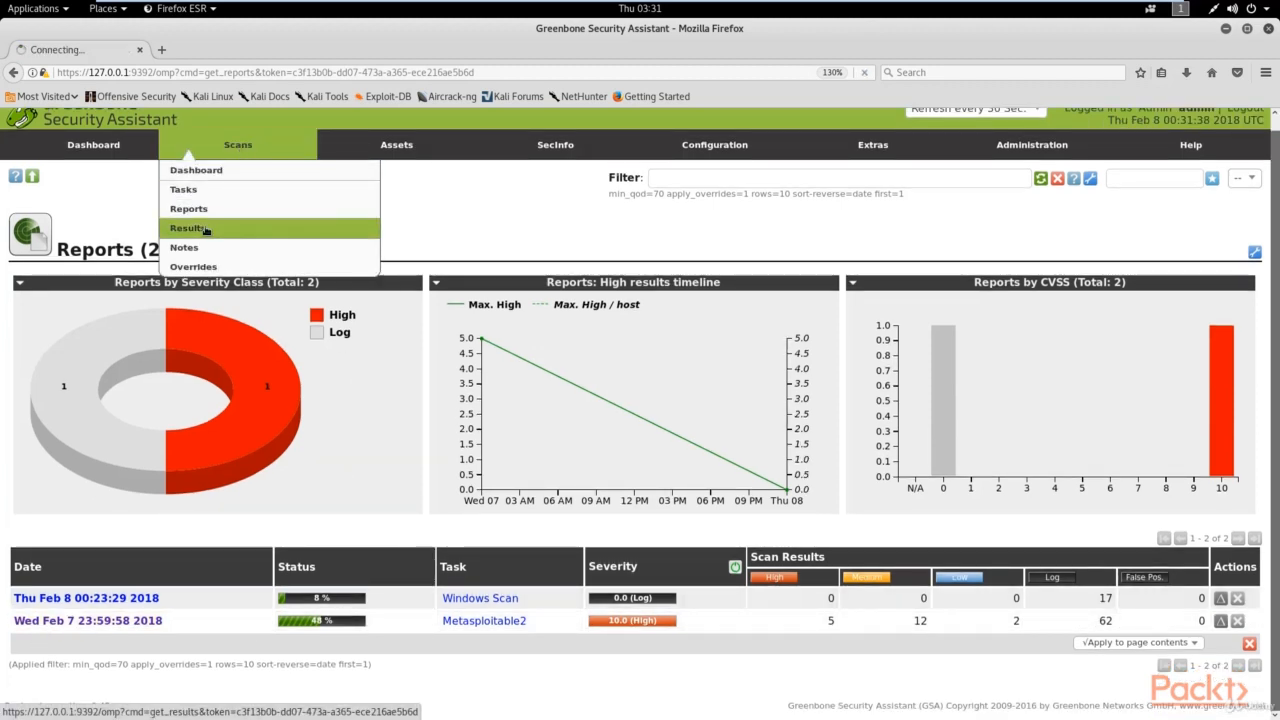
left_click(205, 230)
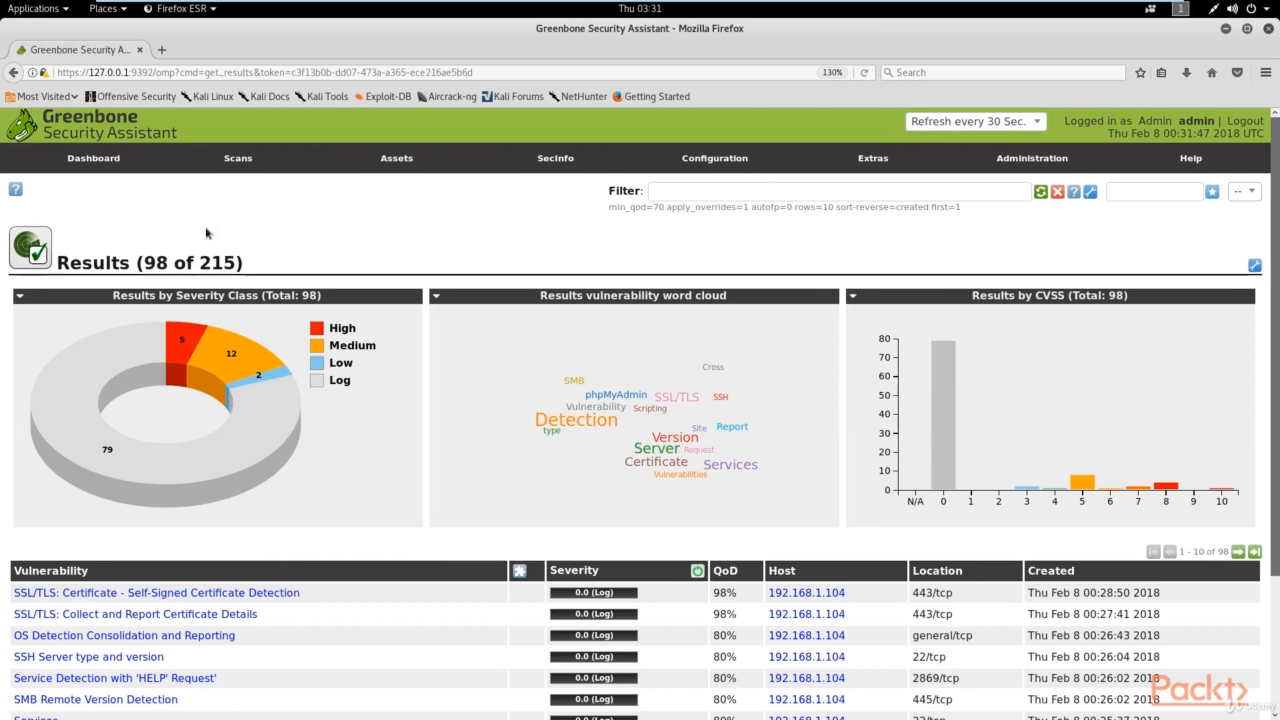
scroll(482, 387, "down", 3)
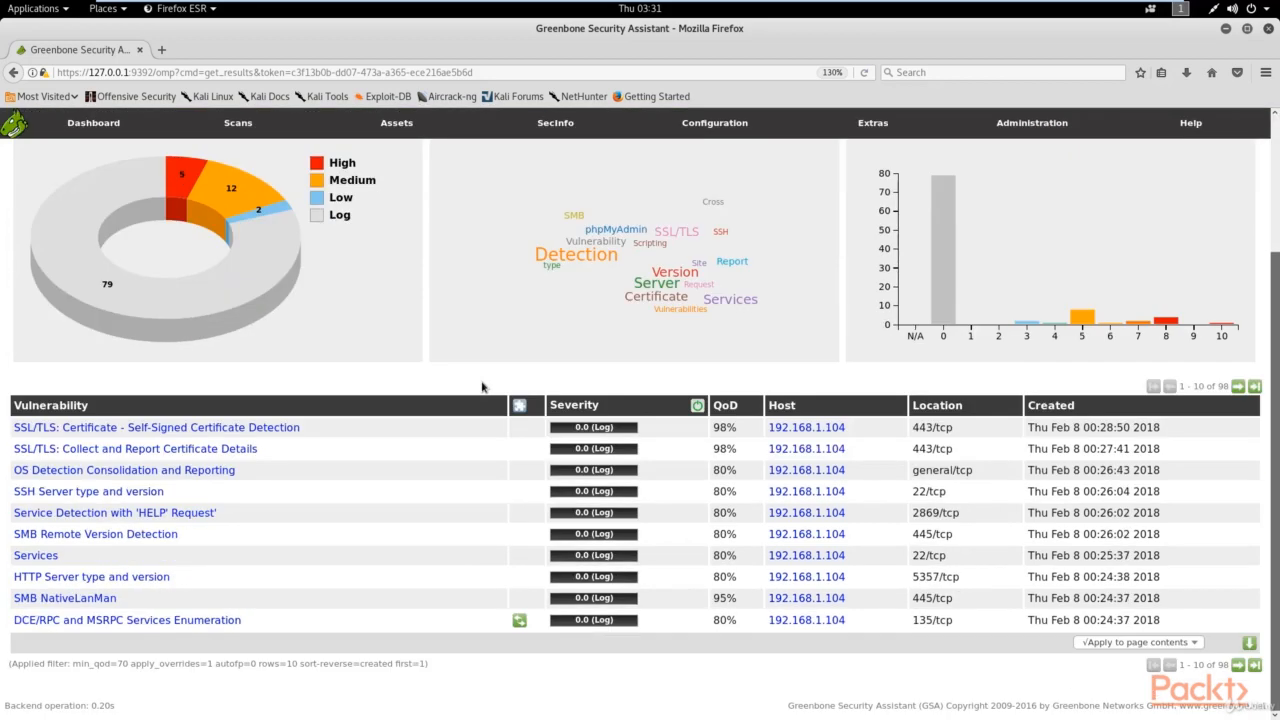
scroll(870, 296, "up", 3)
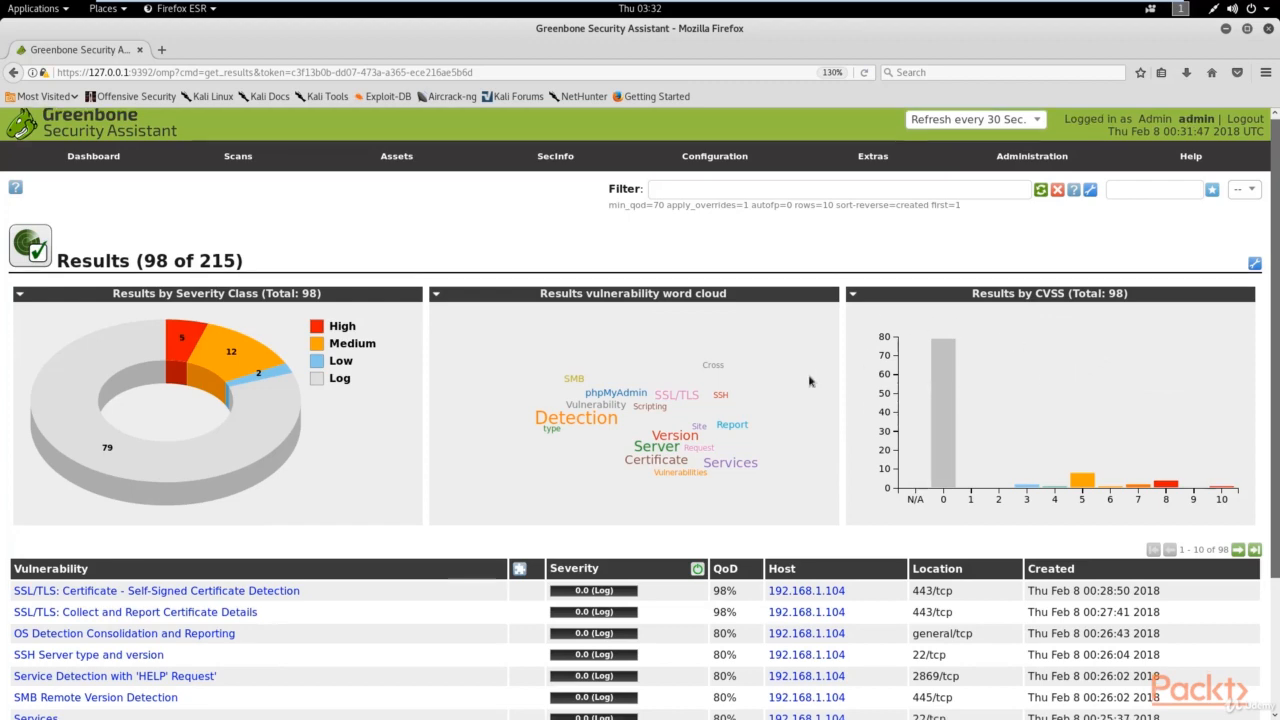
scroll(705, 390, "down", 3)
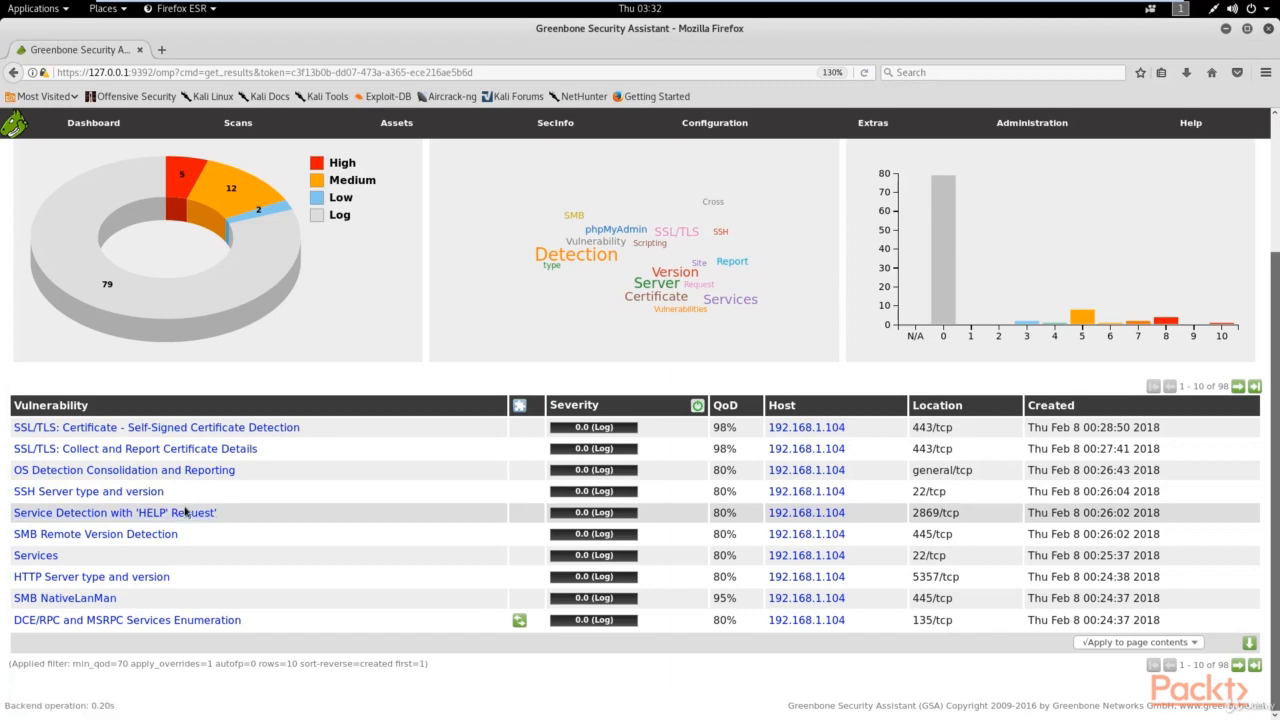
scroll(185, 512, "up", 3)
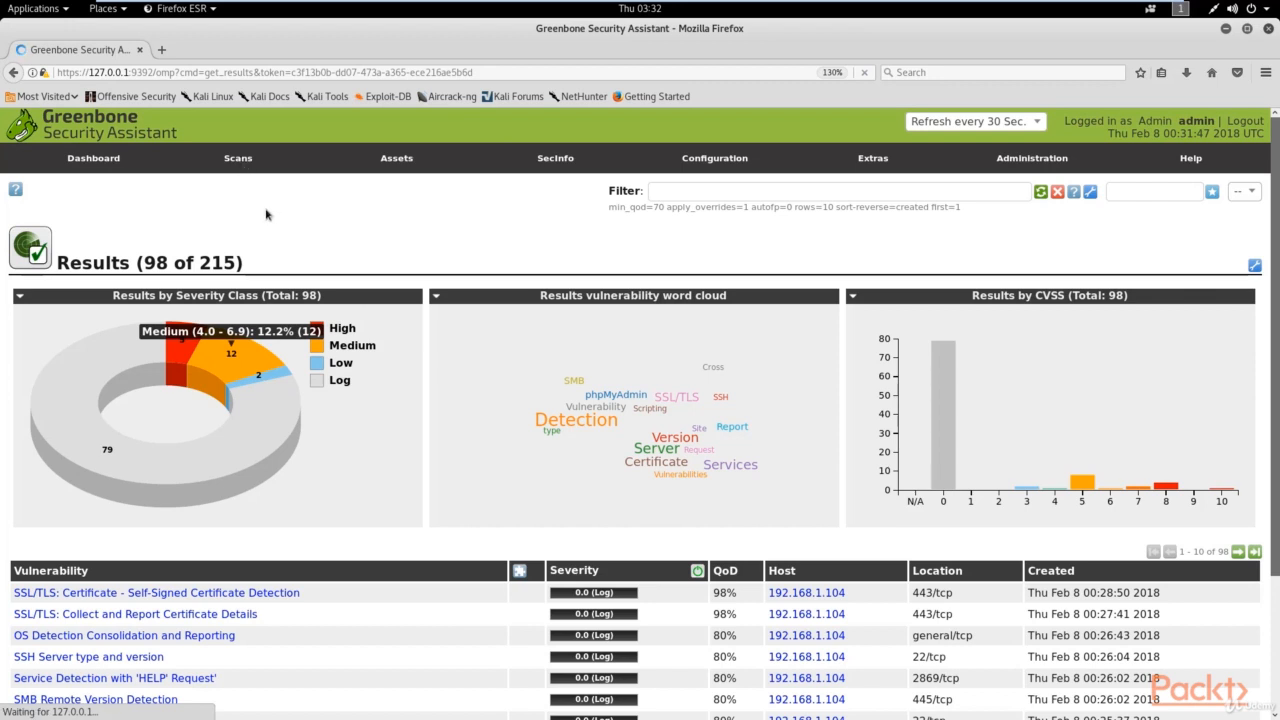
mouse_move(238, 160)
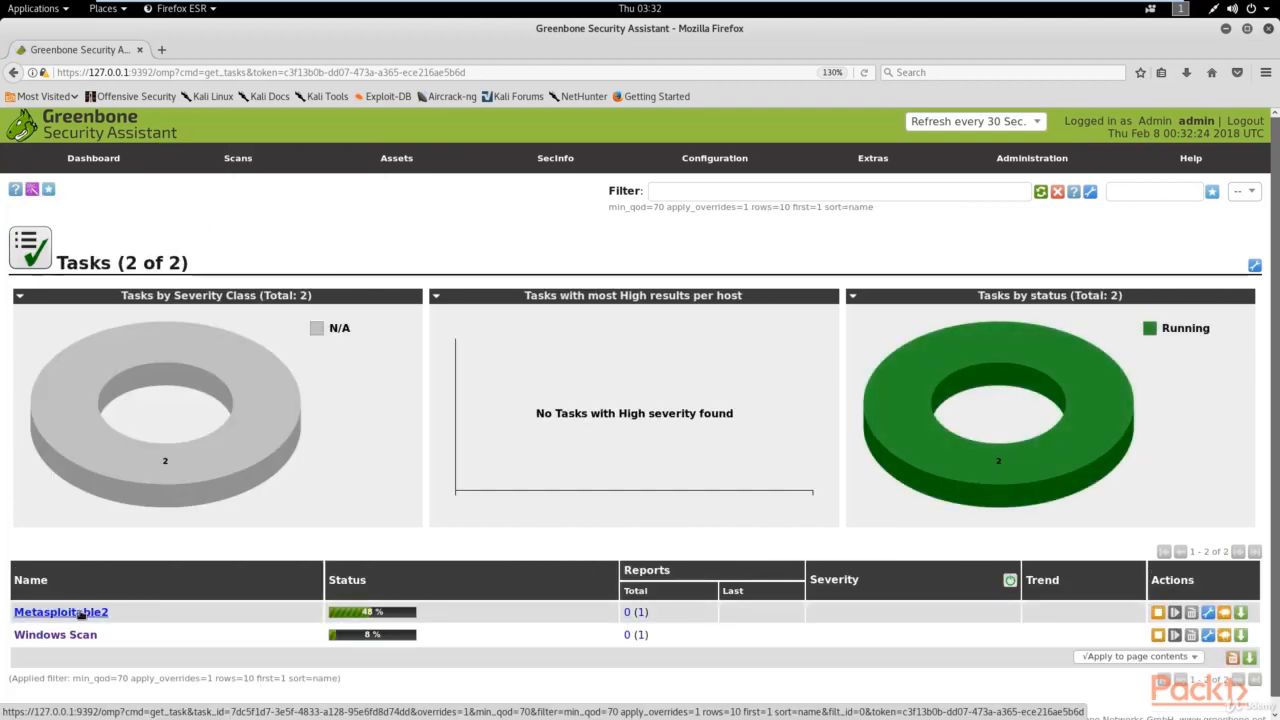
Step: Inspect the Metasploitable2 task's details, then return to the task list
left_click(80, 612)
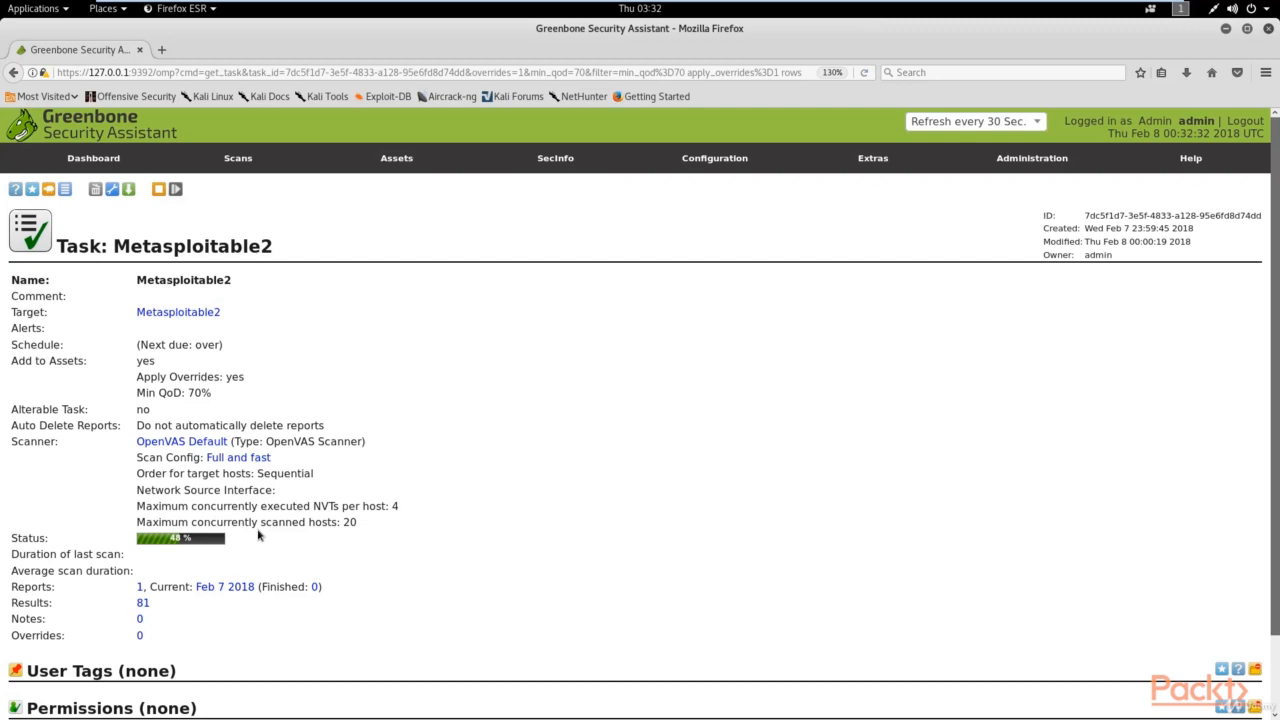
scroll(258, 536, "down", 1)
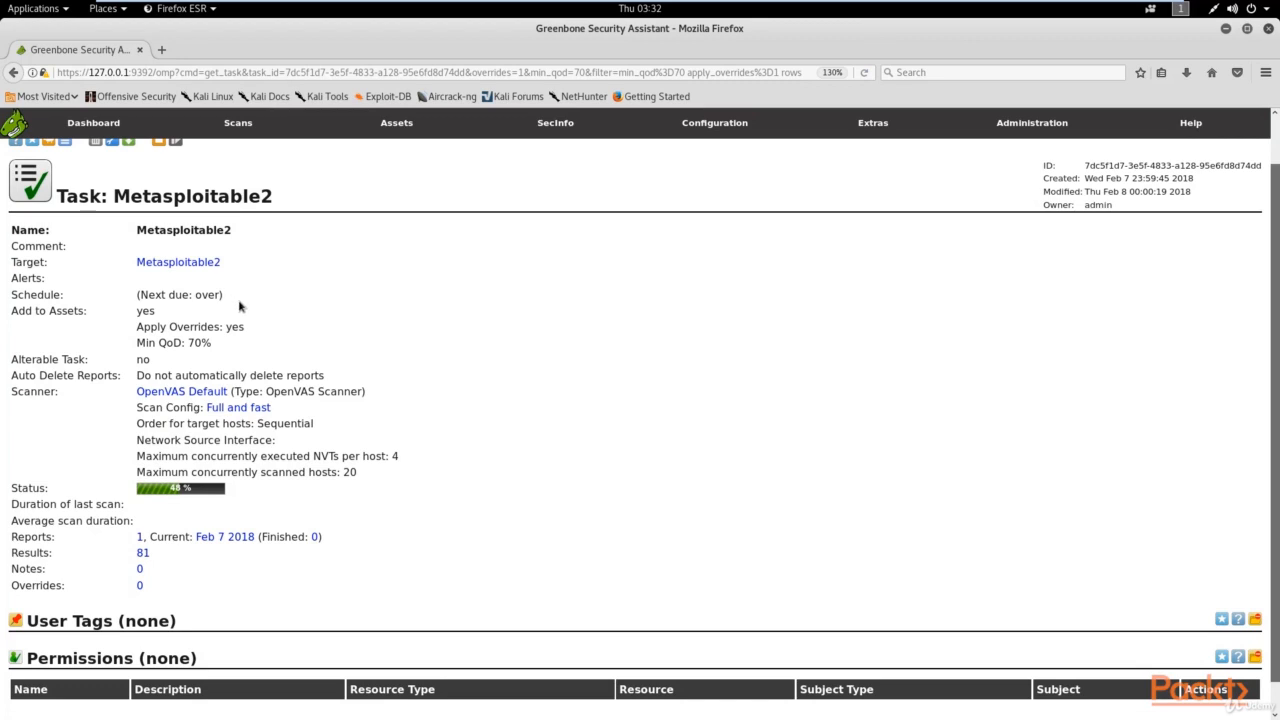
scroll(240, 303, "up", 1)
left_click(230, 210)
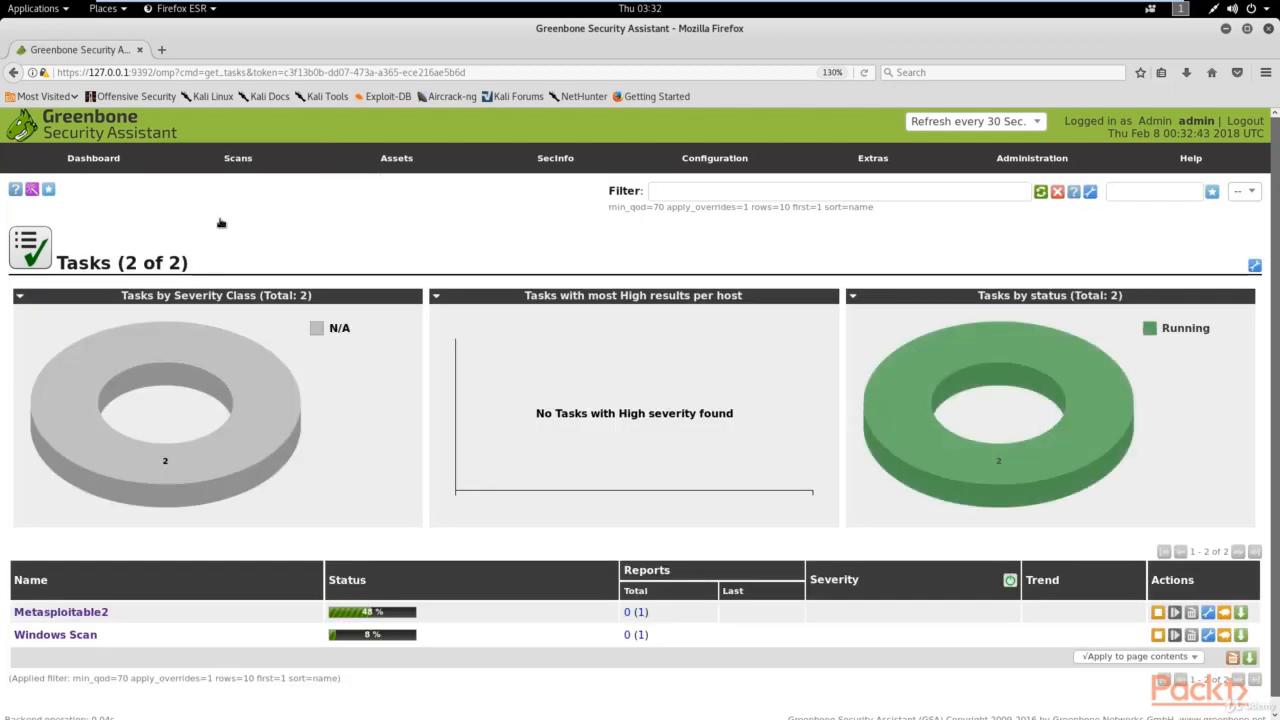
Step: Open the Metasploitable2 report results, topped by TWiki XSS and Command Execution at 10.0
mouse_move(251, 163)
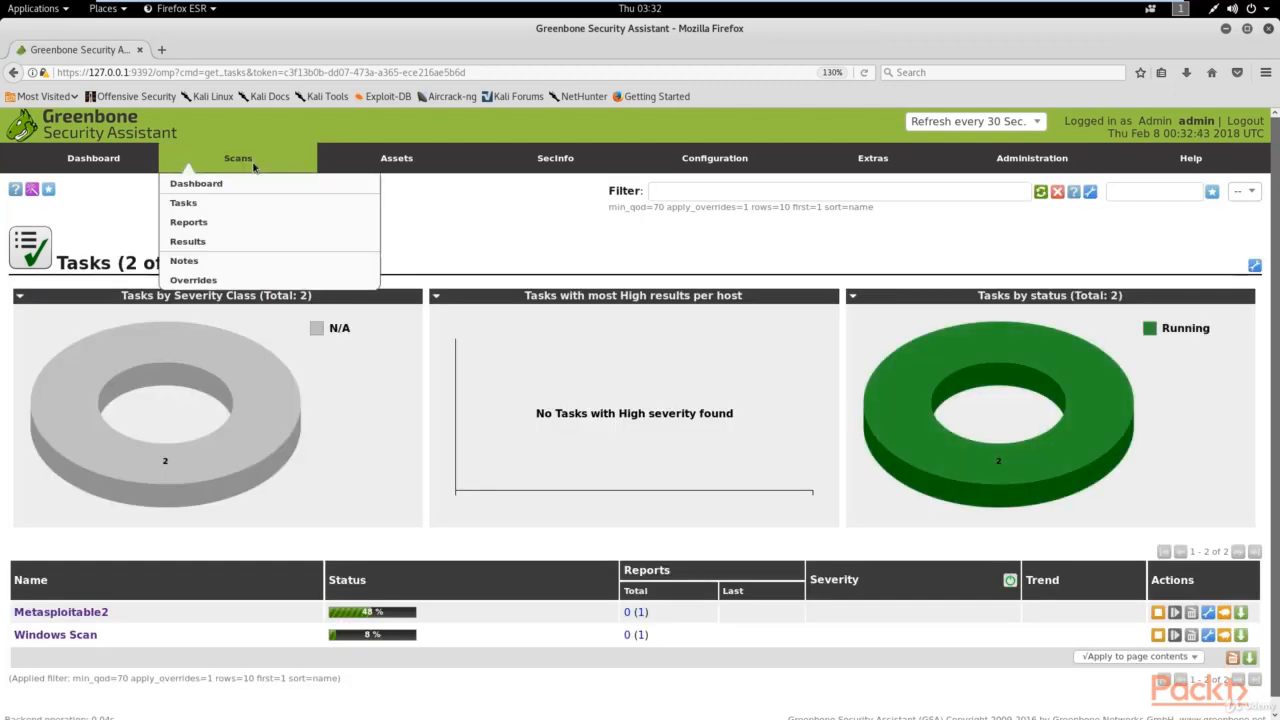
left_click(226, 224)
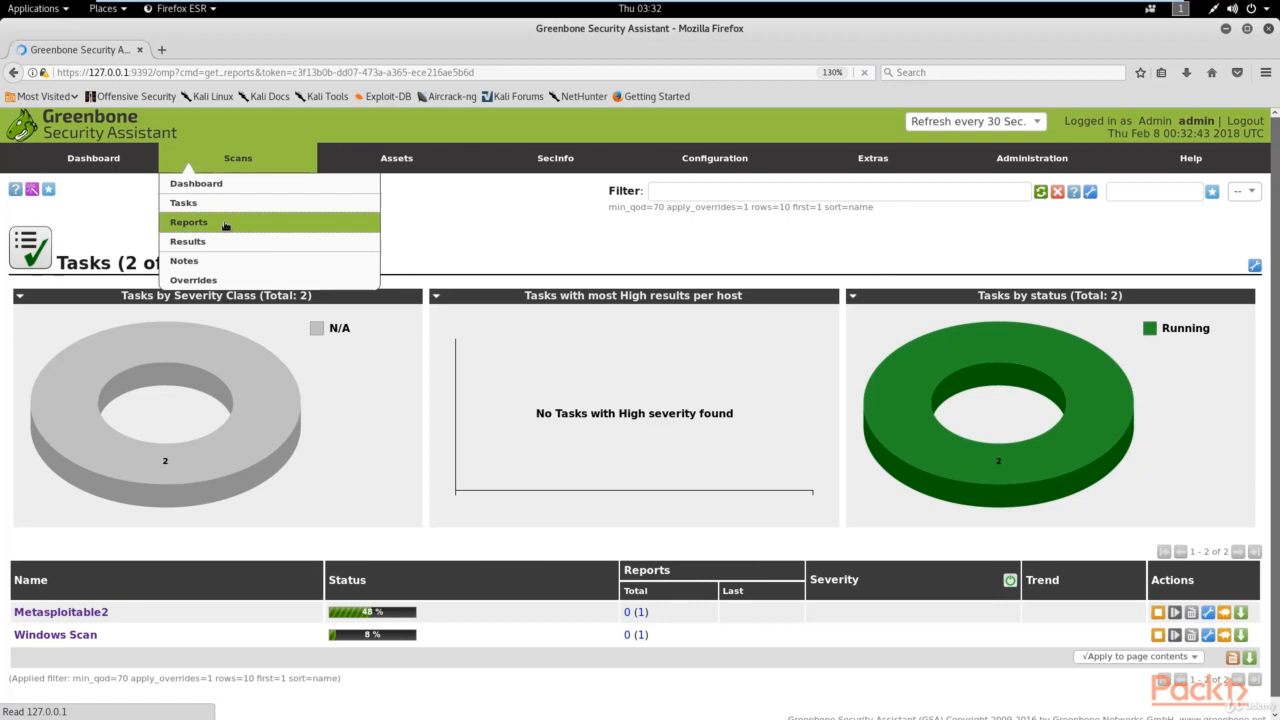
mouse_move(236, 375)
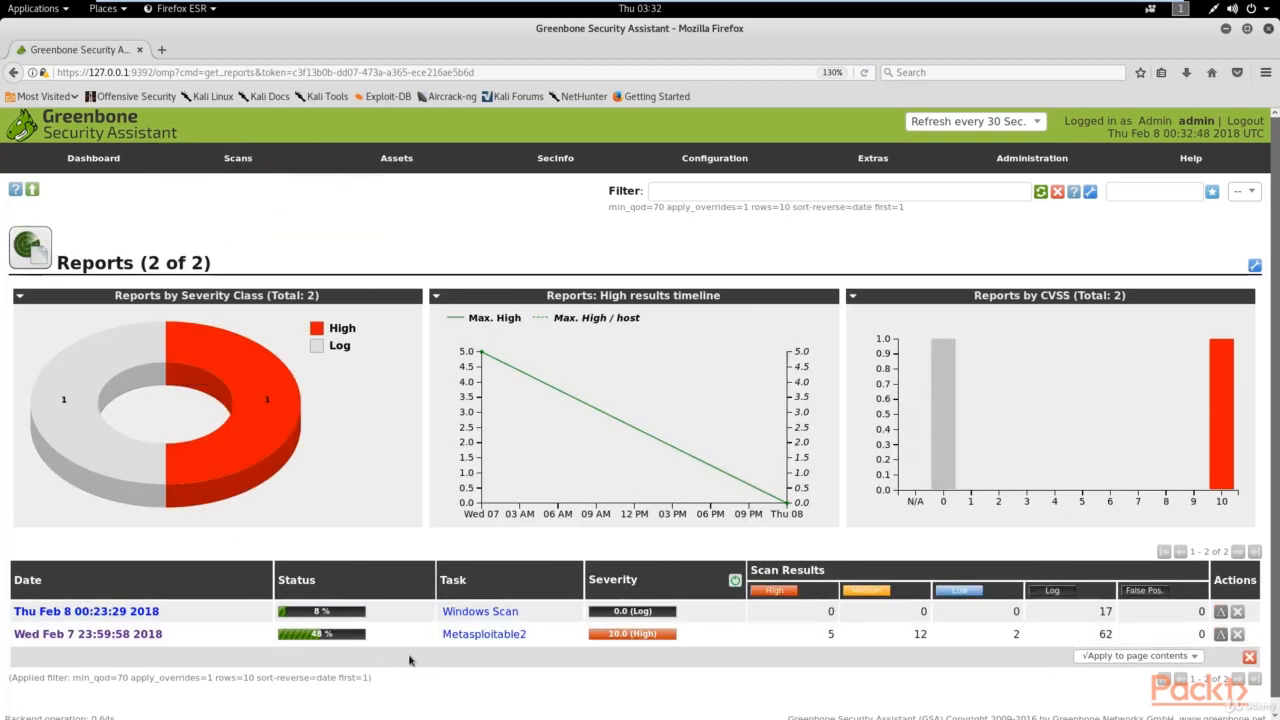
left_click(100, 634)
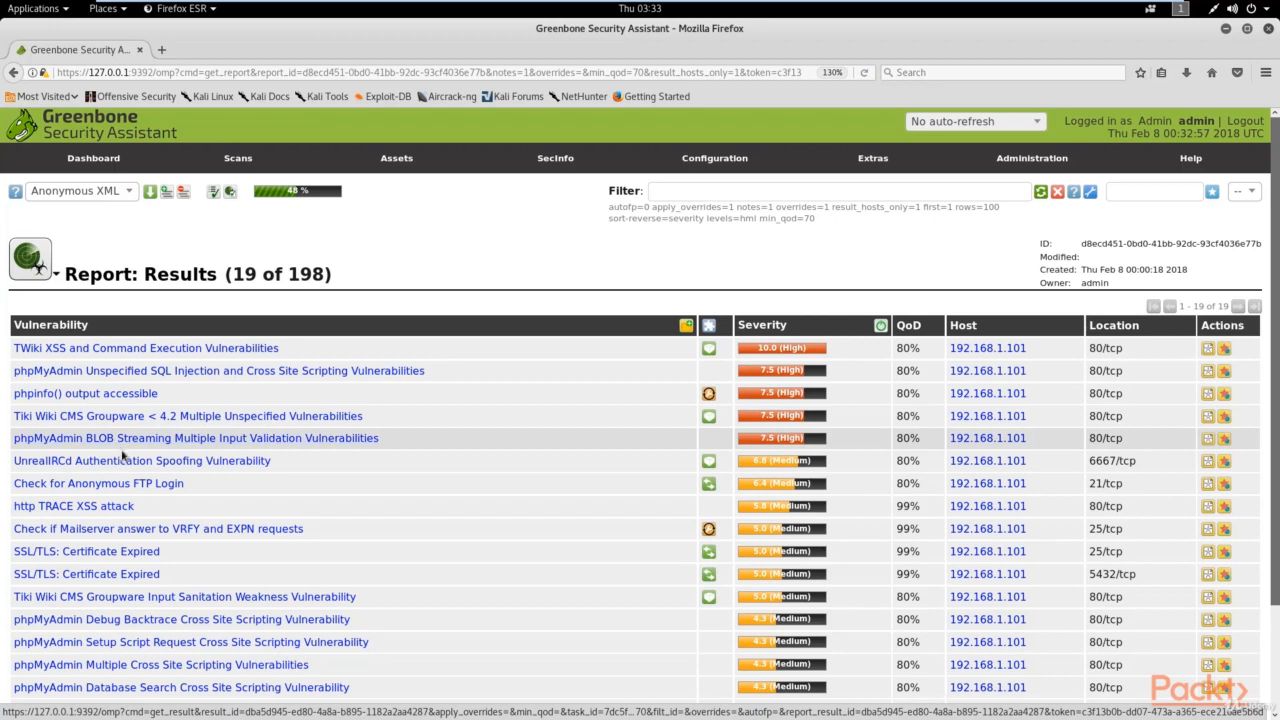
Step: Open the Check for Anonymous FTP Login result (192.168.1.101, 21/tcp, Medium) and review its summary, impact, solution and references
left_click(135, 485)
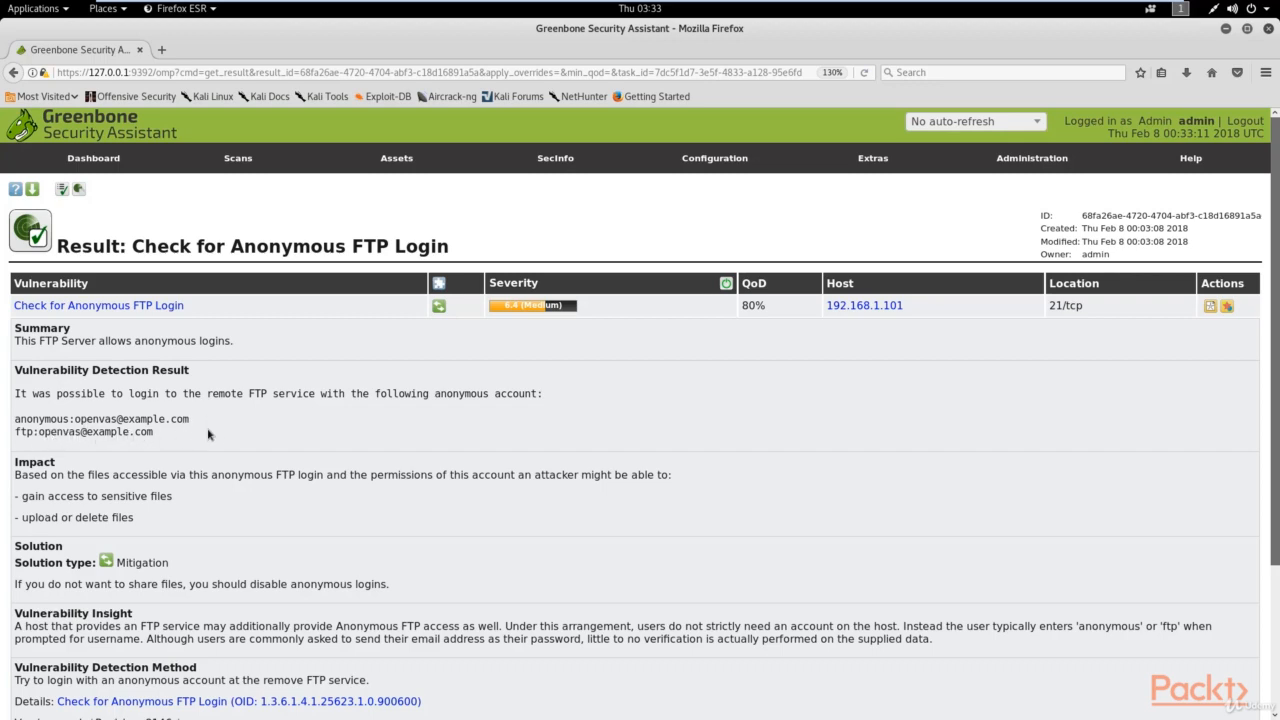
scroll(226, 432, "down", 3)
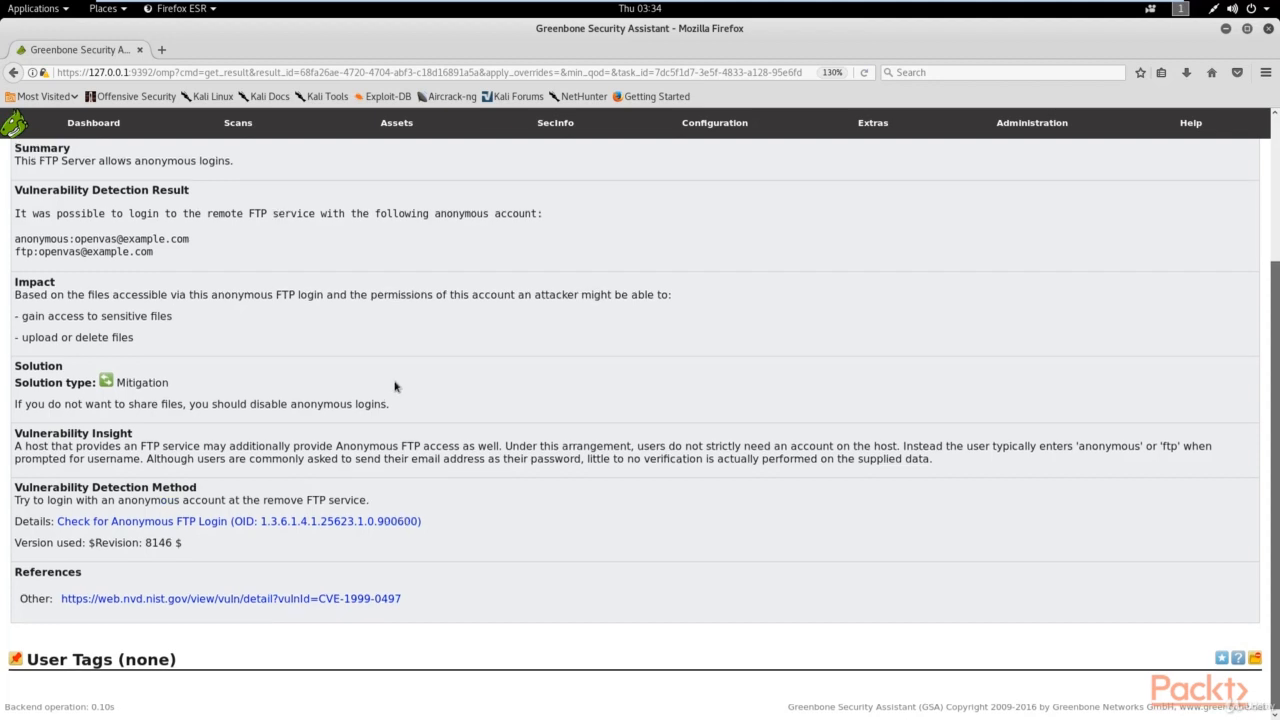
scroll(395, 387, "up", 3)
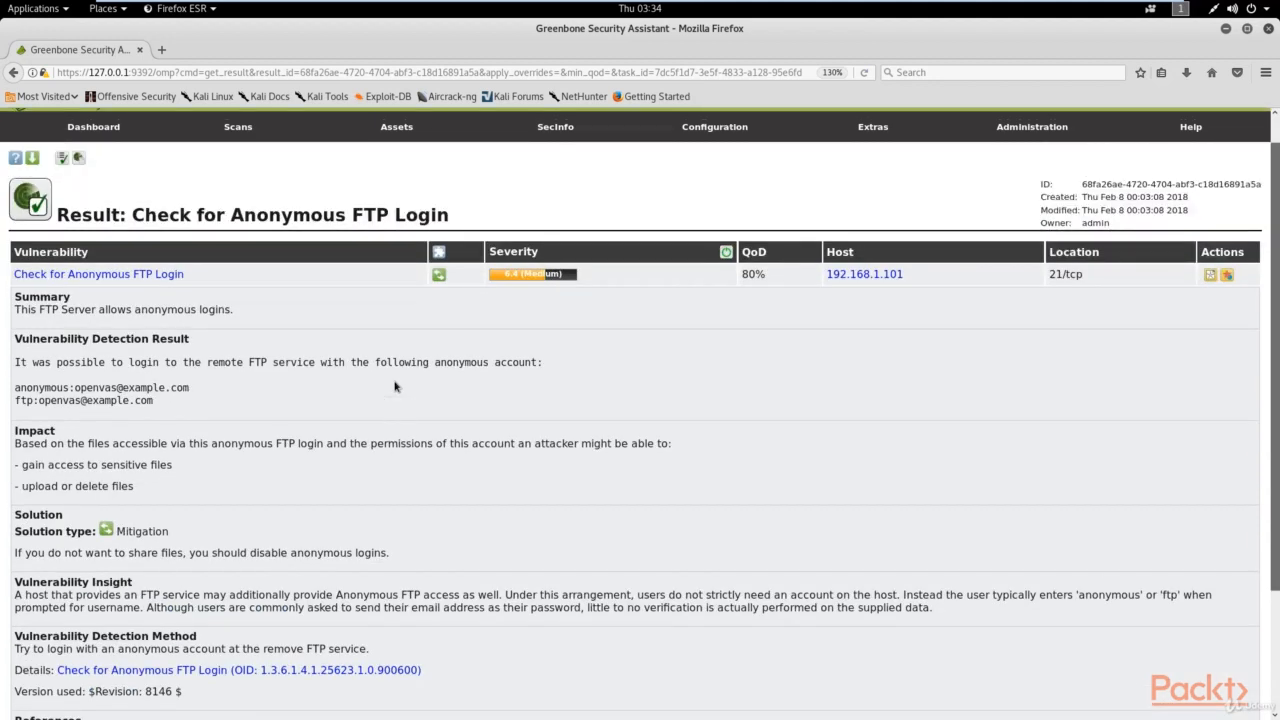
Step: From the Scans > Reports list, open the Windows Scan report showing Results 0 of 20
mouse_move(225, 141)
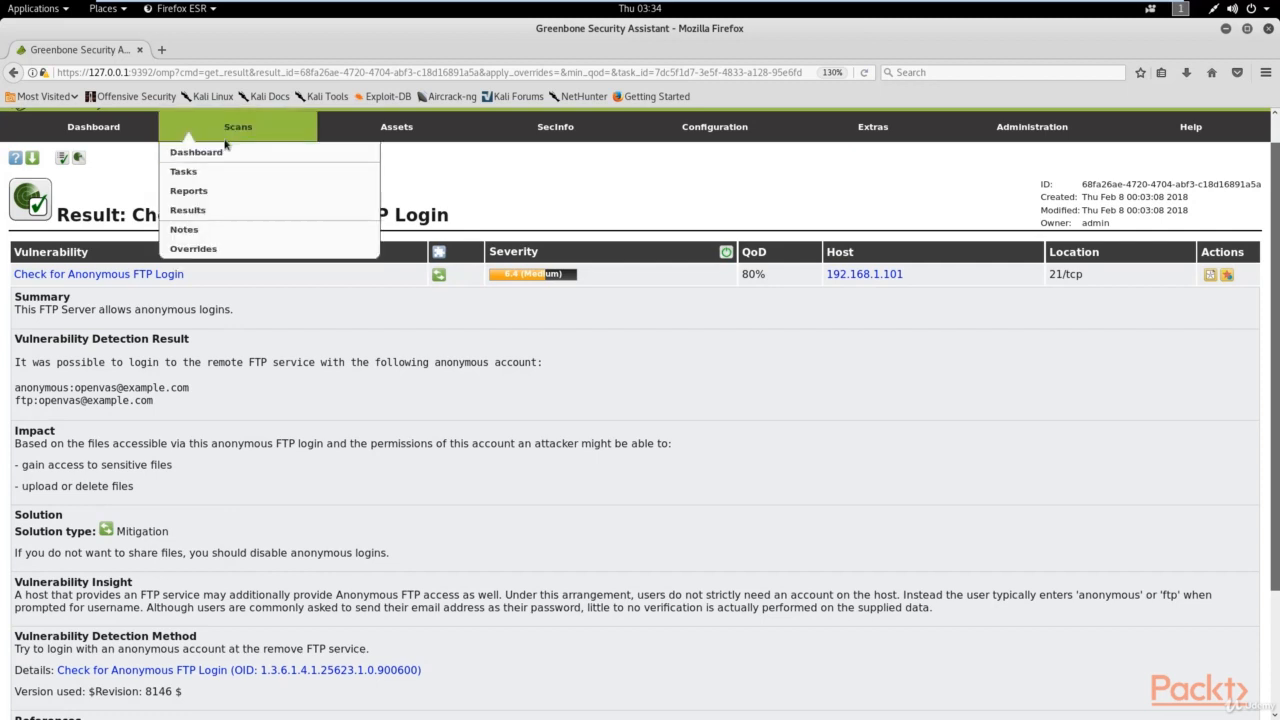
left_click(207, 193)
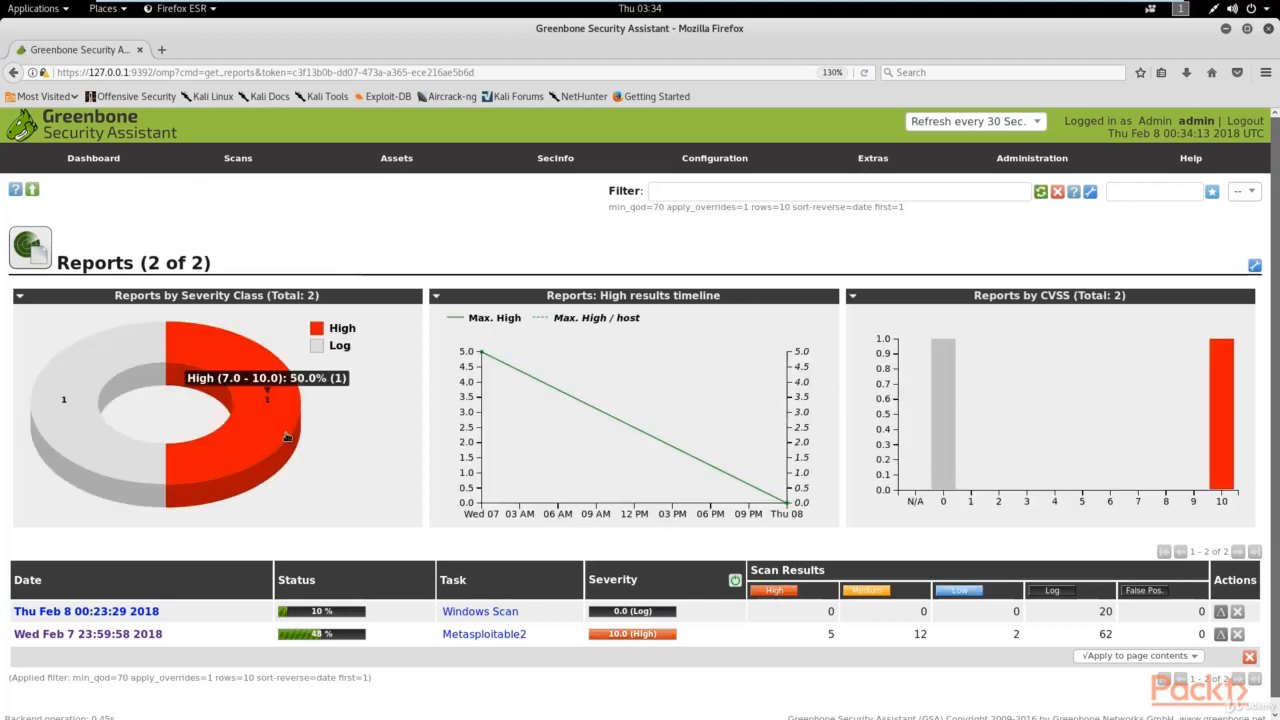
left_click(134, 619)
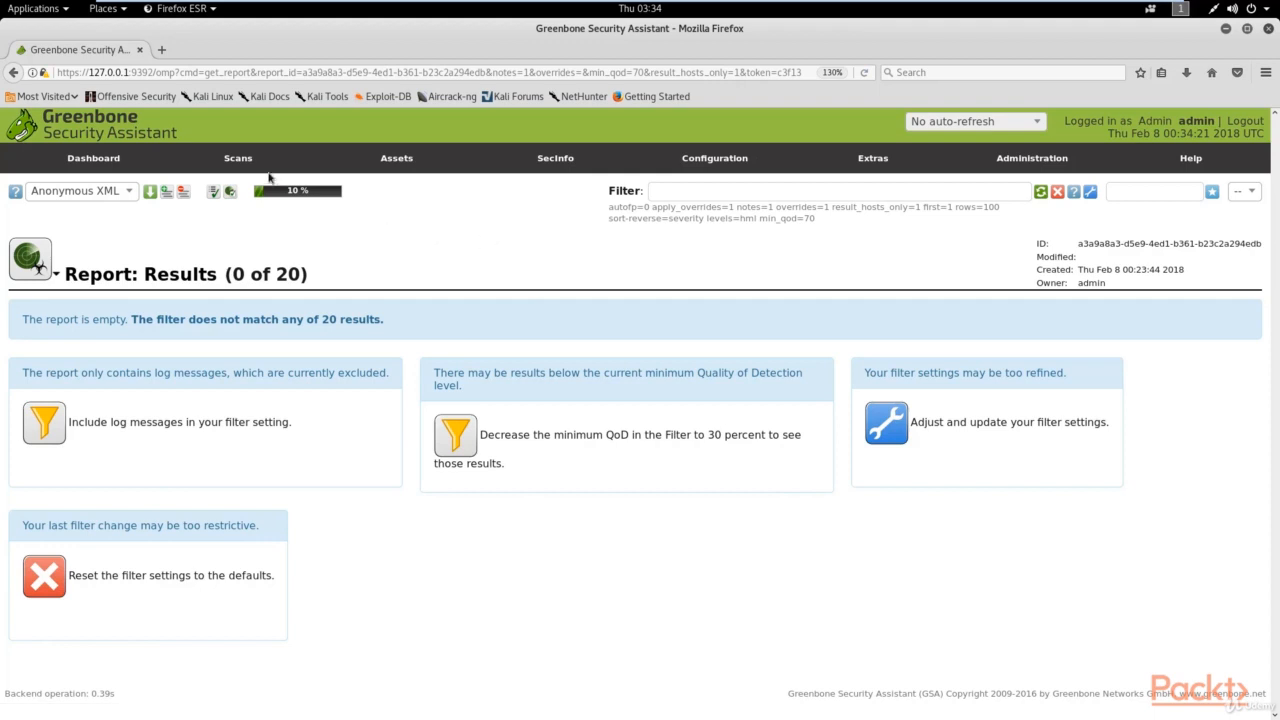
mouse_move(262, 172)
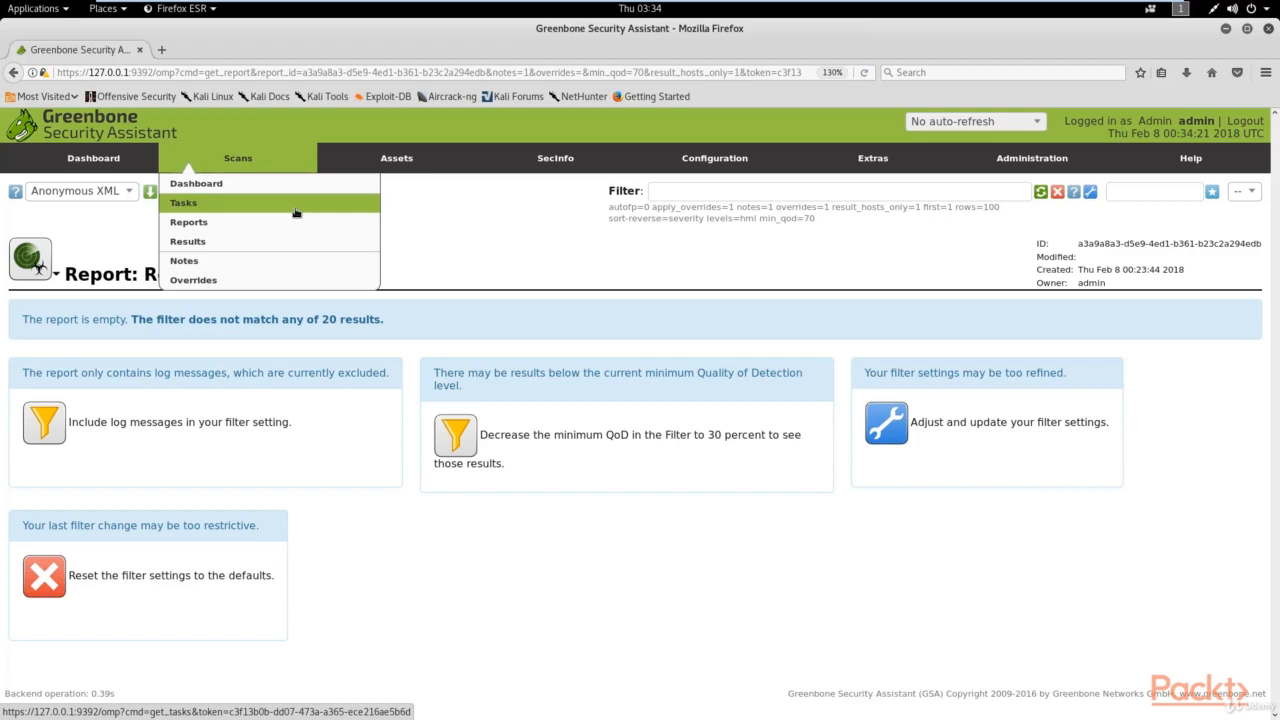
mouse_move(700, 168)
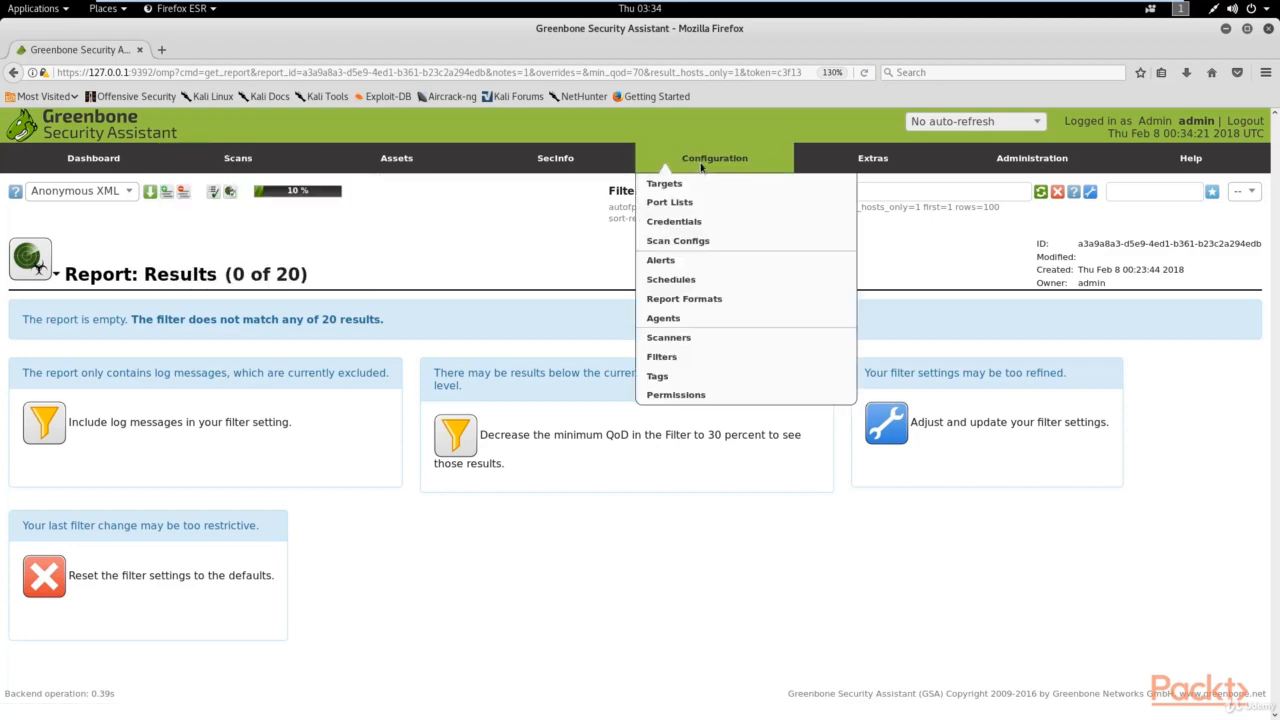
mouse_move(238, 168)
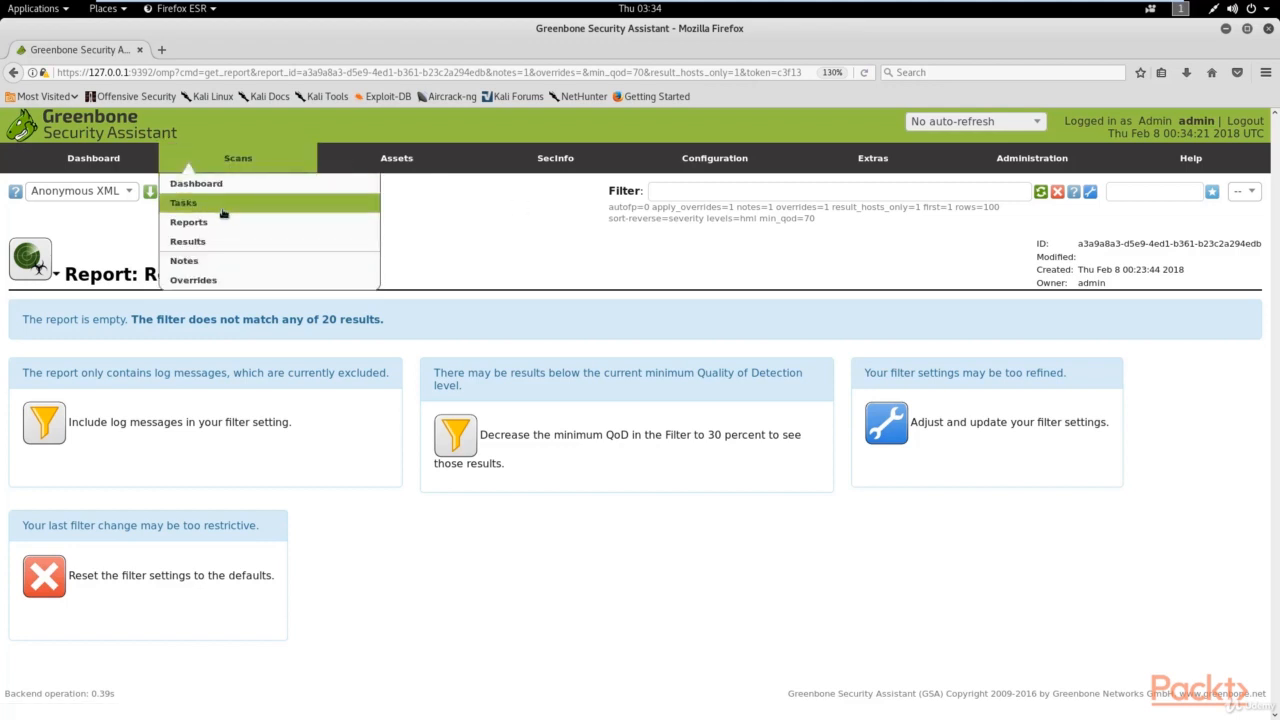
Step: Return to the Scans > Tasks list
left_click(222, 205)
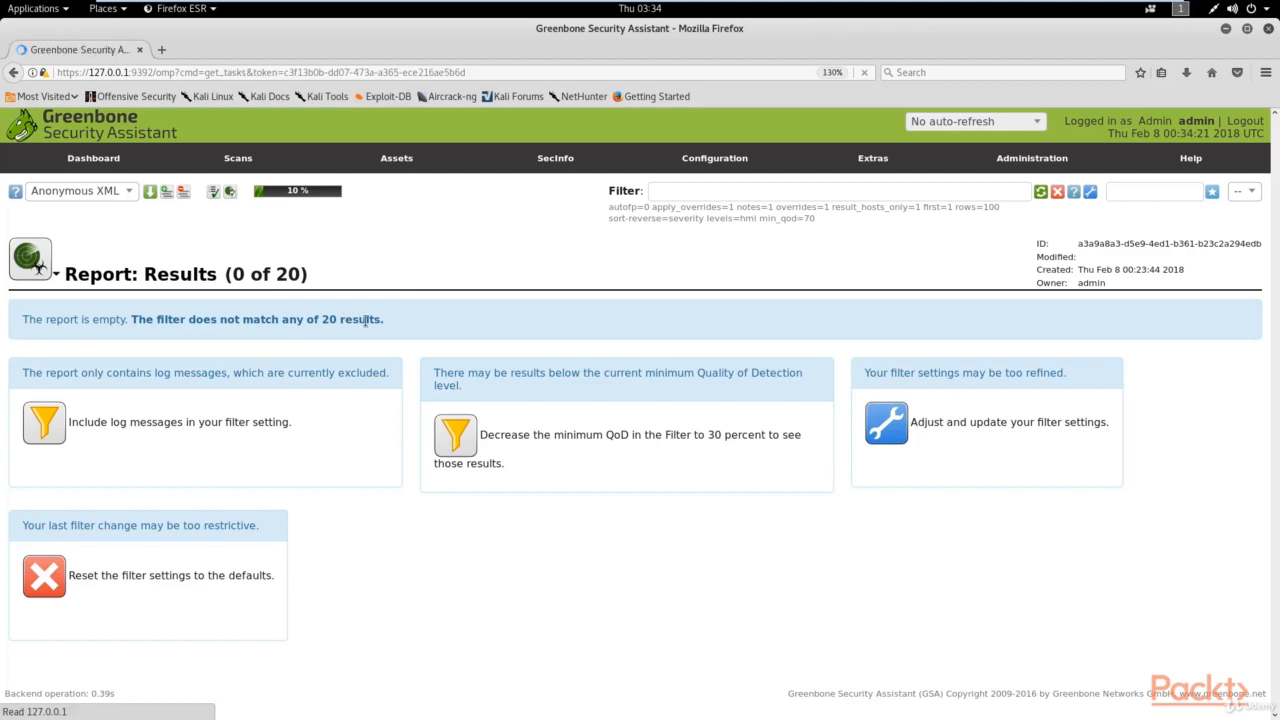